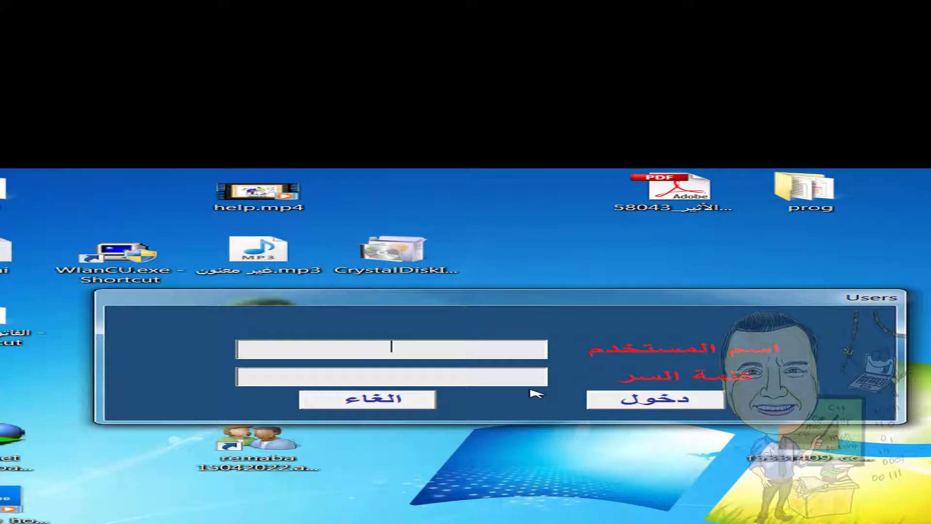
Enter the username and the account password, then submit the دخول login
{"action": "type", "text": "b"}
{"action": "left_click", "coordinate": [381, 373]}
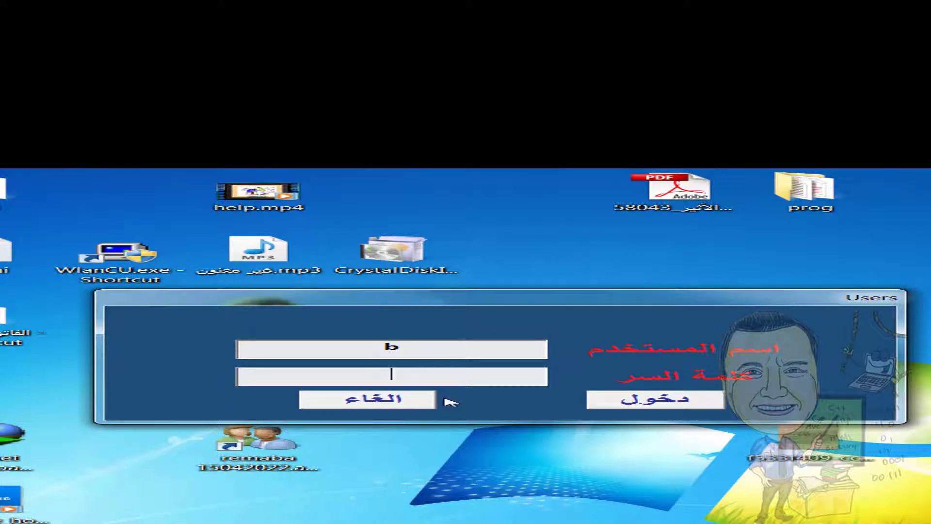
{"action": "type", "text": "1"}
{"action": "left_click", "coordinate": [639, 400]}
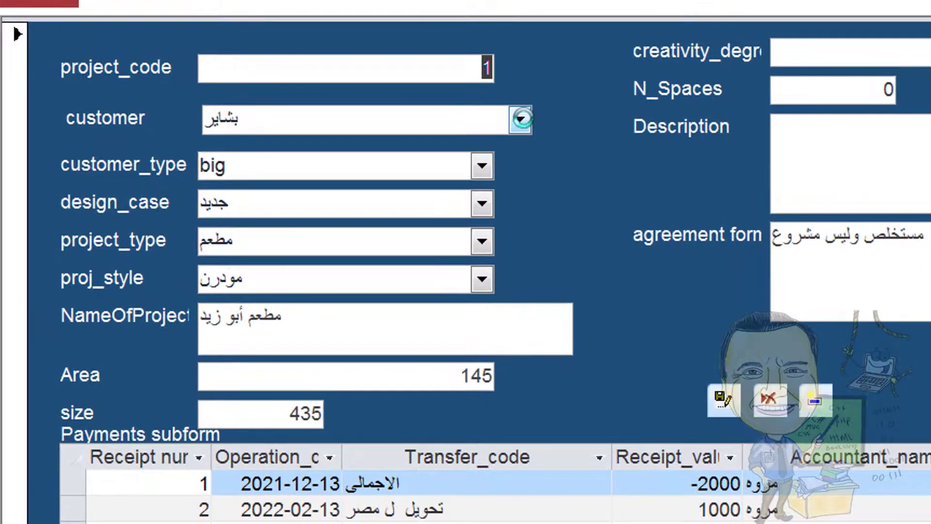
{"action": "left_click", "coordinate": [268, 62]}
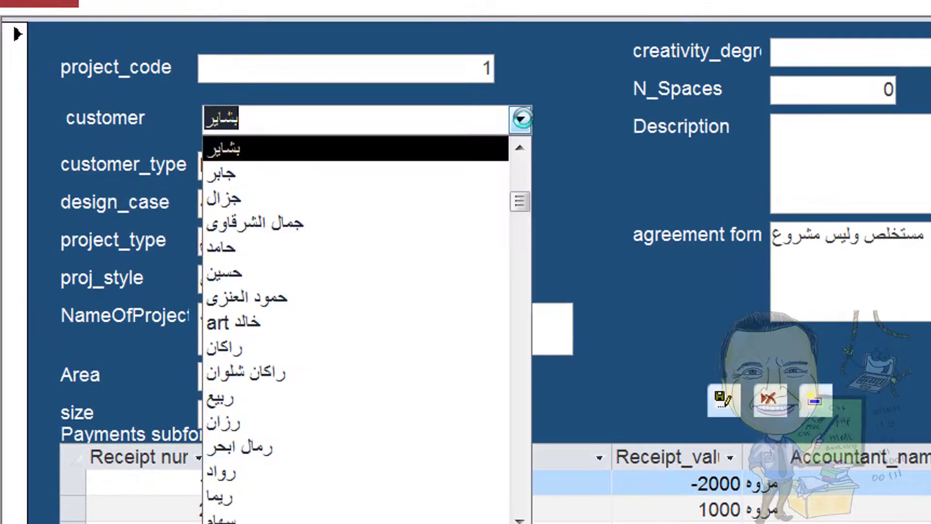
{"action": "left_click", "coordinate": [521, 118]}
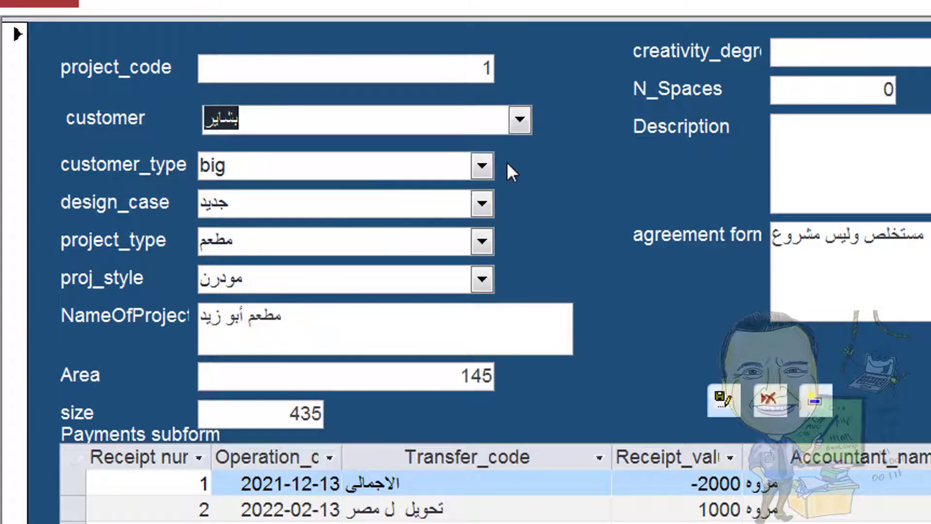
{"action": "left_click", "coordinate": [486, 165]}
{"action": "left_click", "coordinate": [486, 165]}
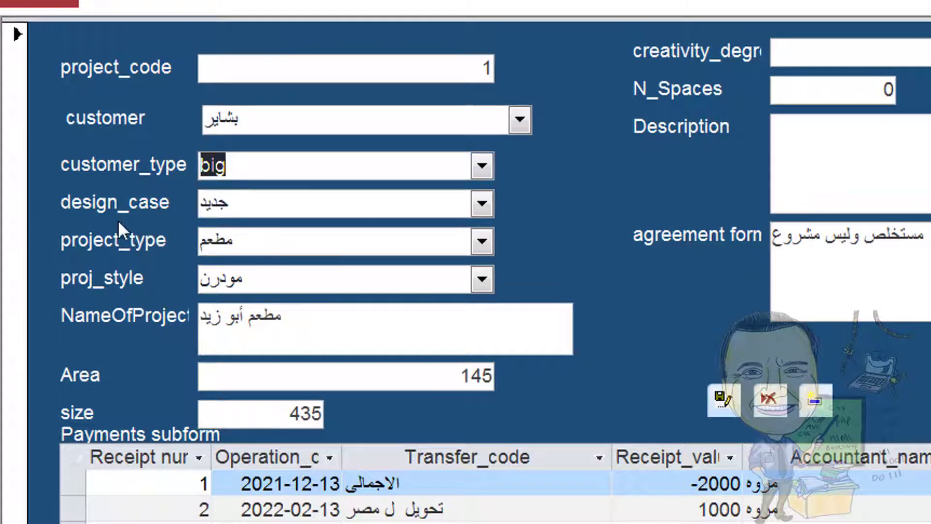
{"action": "left_click", "coordinate": [478, 204]}
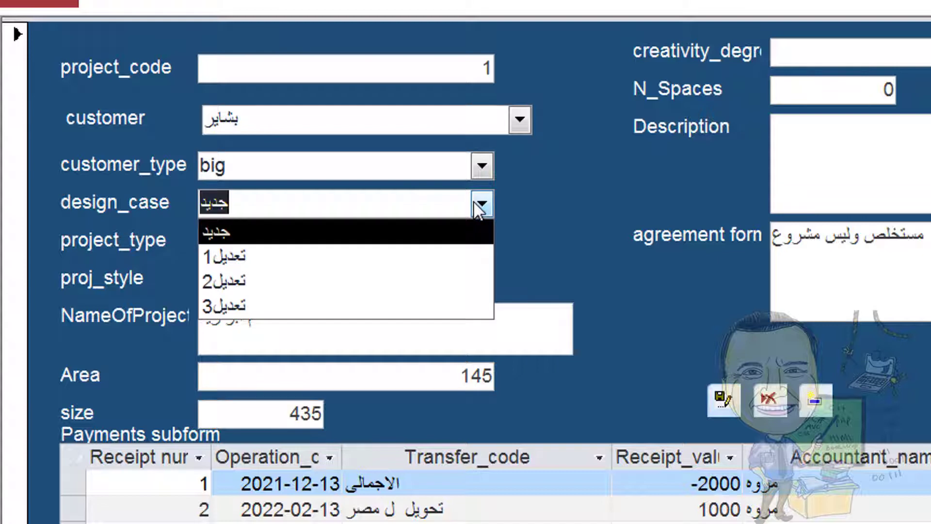
{"action": "left_click", "coordinate": [475, 202]}
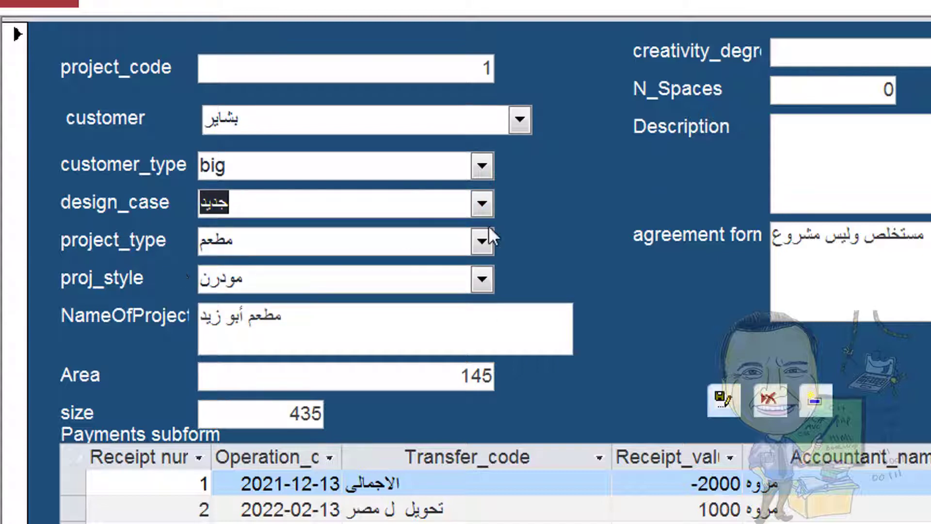
{"action": "left_click", "coordinate": [480, 236]}
{"action": "left_click", "coordinate": [479, 237]}
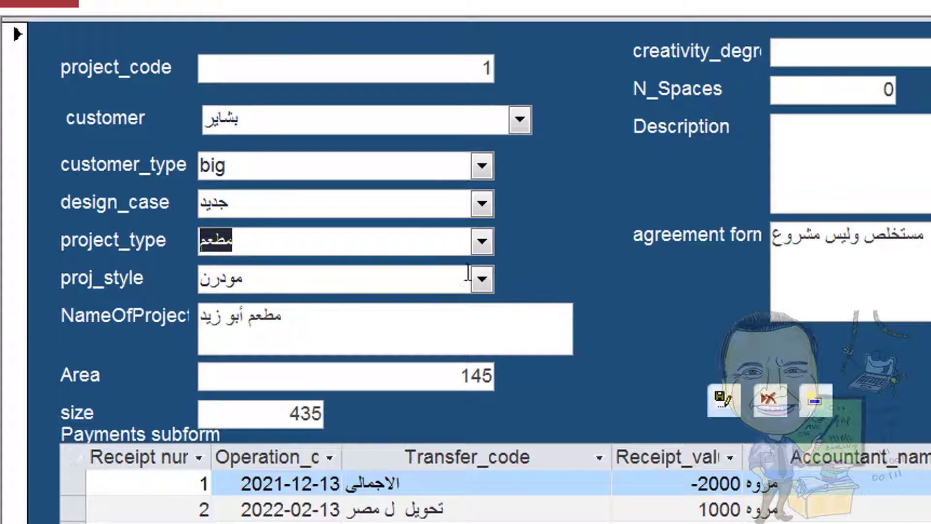
{"action": "left_click", "coordinate": [480, 281]}
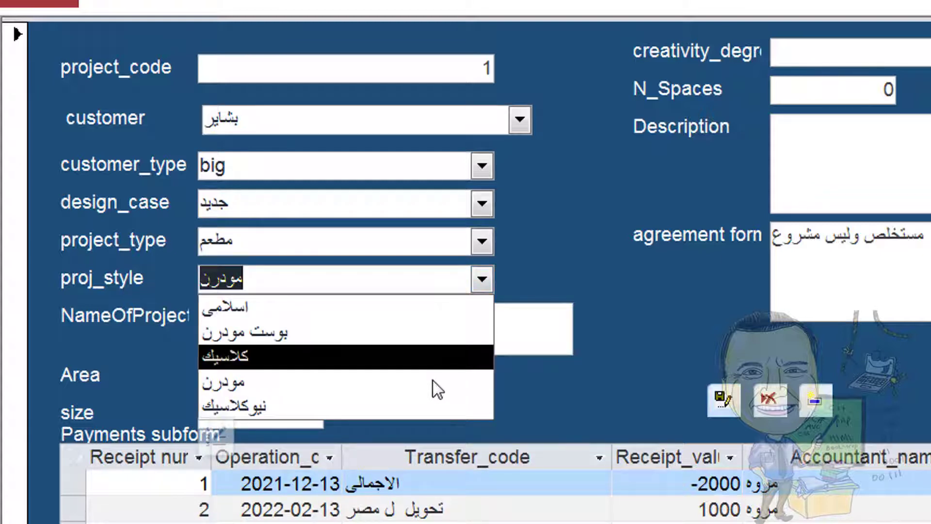
{"action": "left_click", "coordinate": [575, 261]}
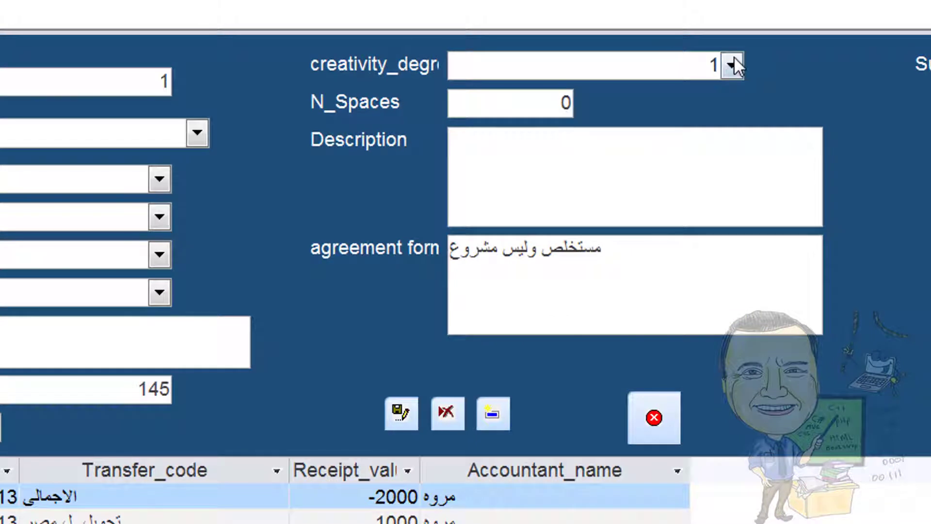
{"action": "left_click", "coordinate": [732, 60]}
{"action": "left_click", "coordinate": [732, 66]}
{"action": "left_click", "coordinate": [732, 66]}
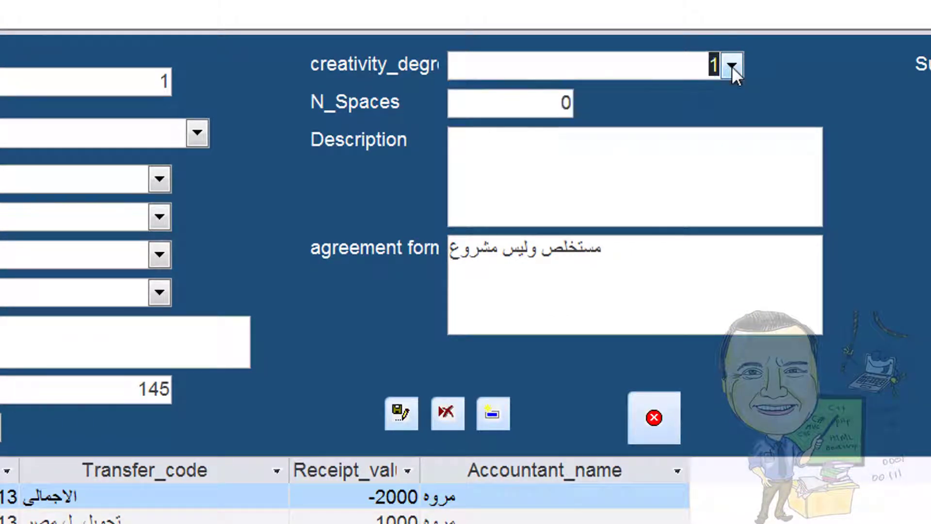
{"action": "left_click", "coordinate": [524, 101]}
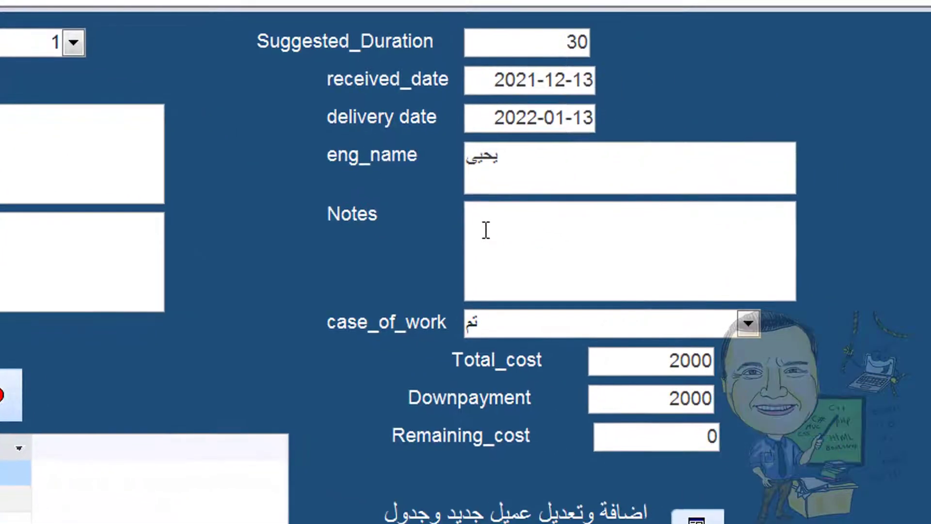
{"action": "left_click", "coordinate": [850, 293]}
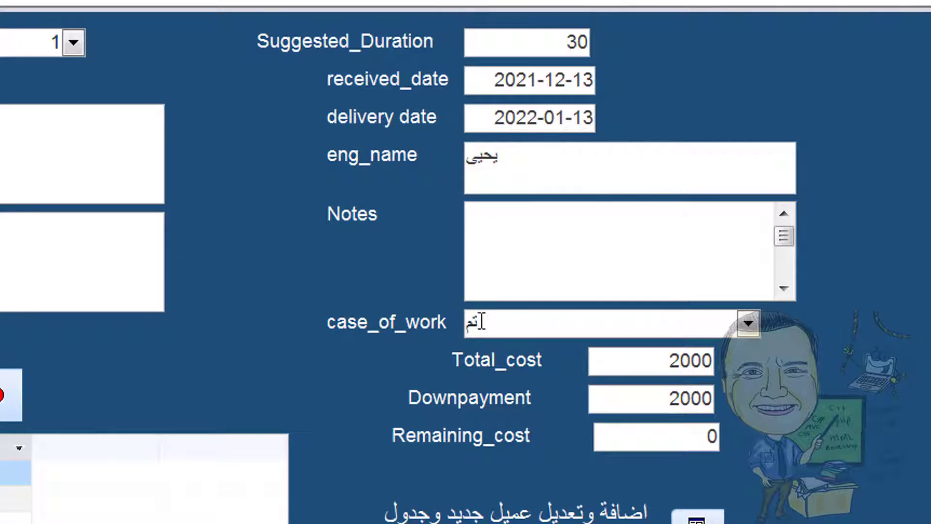
{"action": "left_click", "coordinate": [746, 323]}
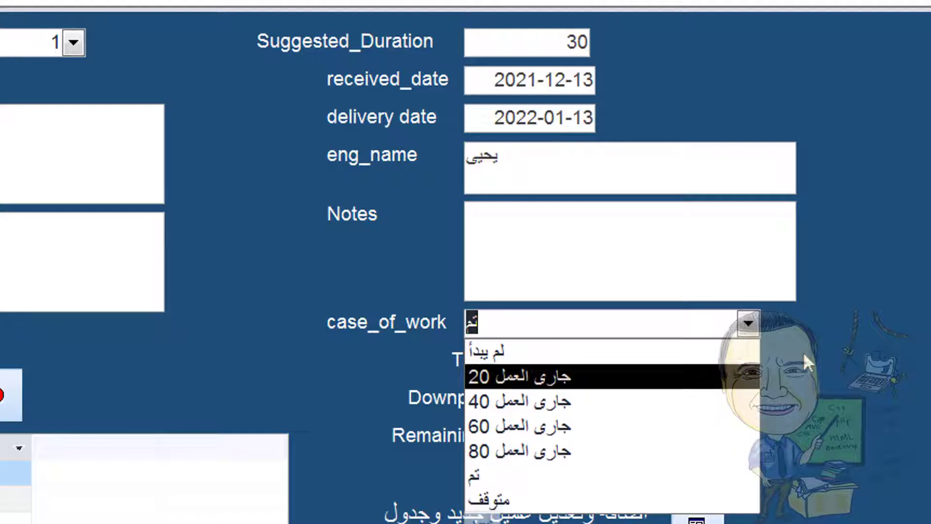
{"action": "left_click", "coordinate": [845, 350]}
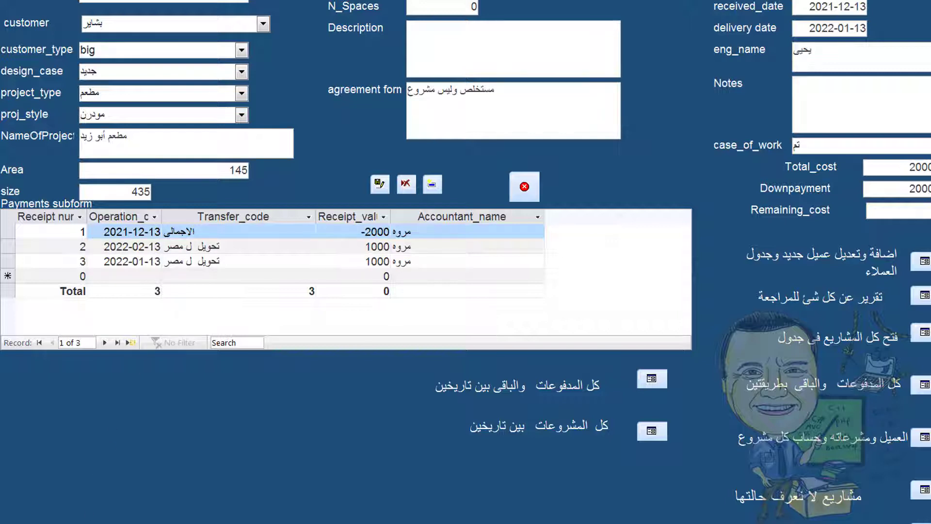
Move to the next project record, then add a new blank project record
{"action": "key", "text": "Page_Down"}
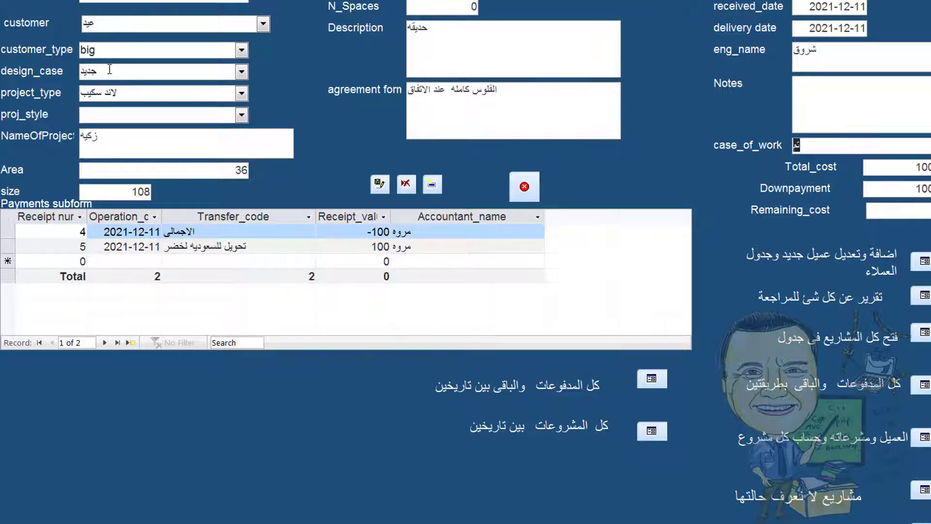
{"action": "left_click", "coordinate": [432, 185]}
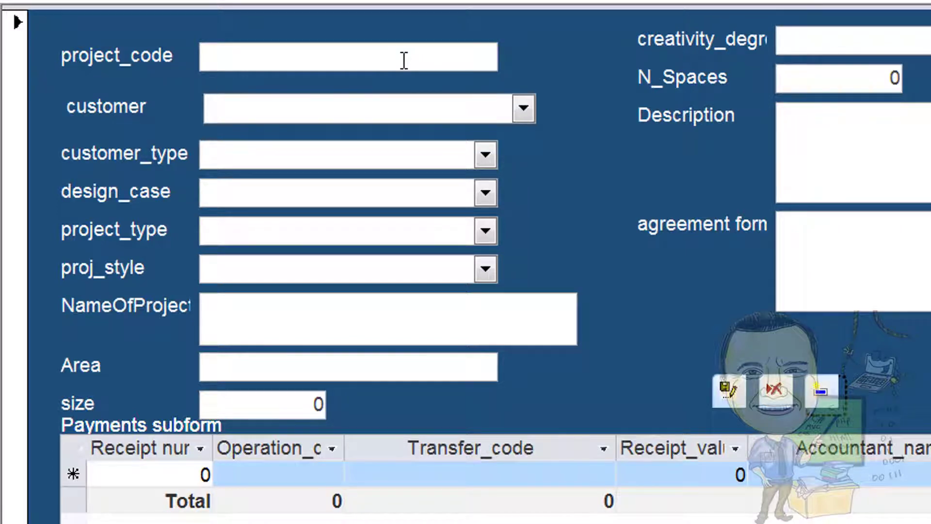
Enter project code 555, choose customer WS and set customer type to big
{"action": "type", "text": "55"}
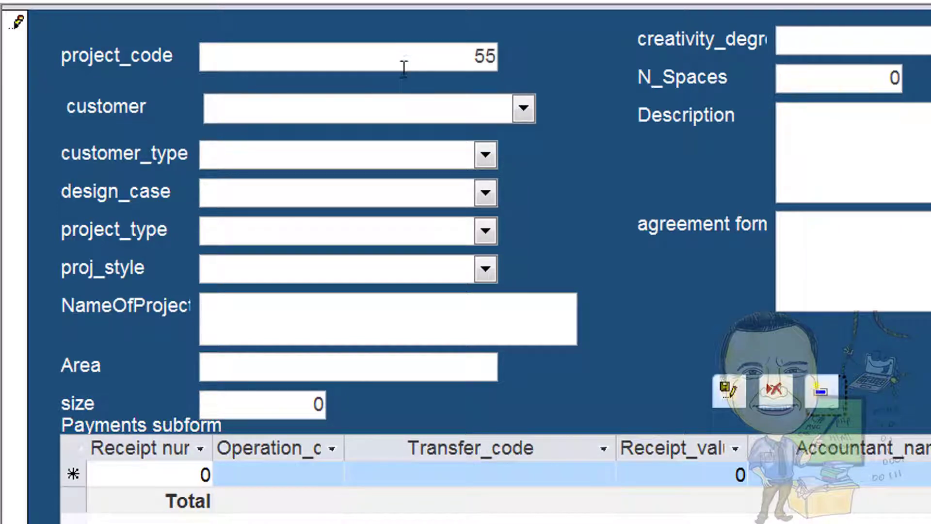
{"action": "type", "text": "5"}
{"action": "left_click", "coordinate": [418, 113]}
{"action": "left_click", "coordinate": [522, 108]}
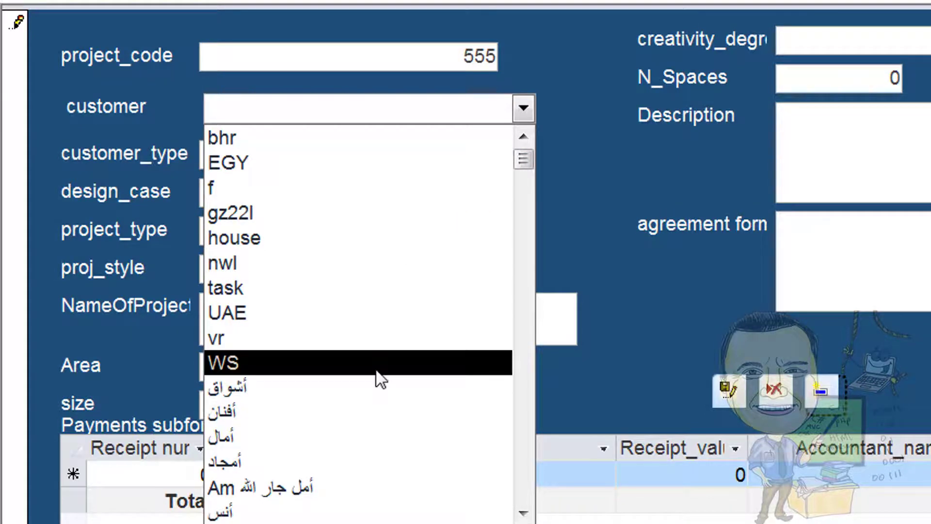
{"action": "left_click", "coordinate": [377, 371]}
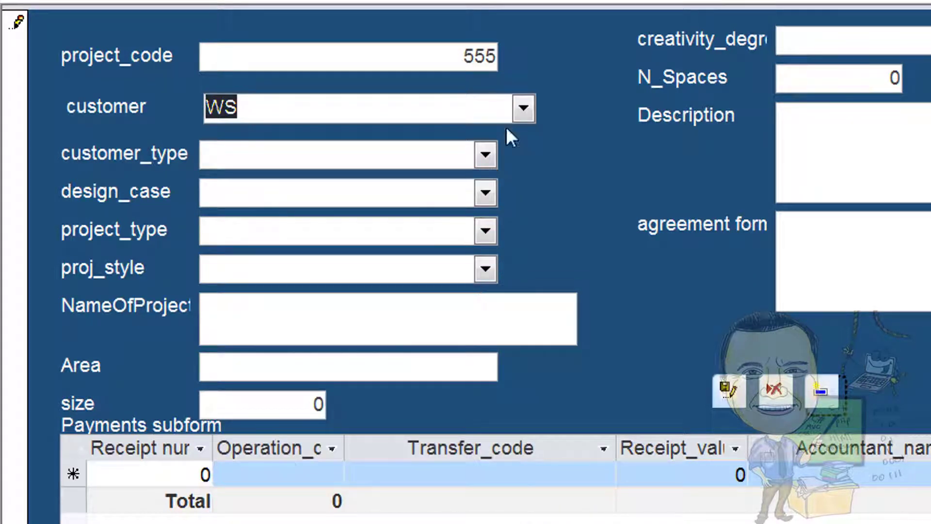
{"action": "left_click", "coordinate": [483, 153]}
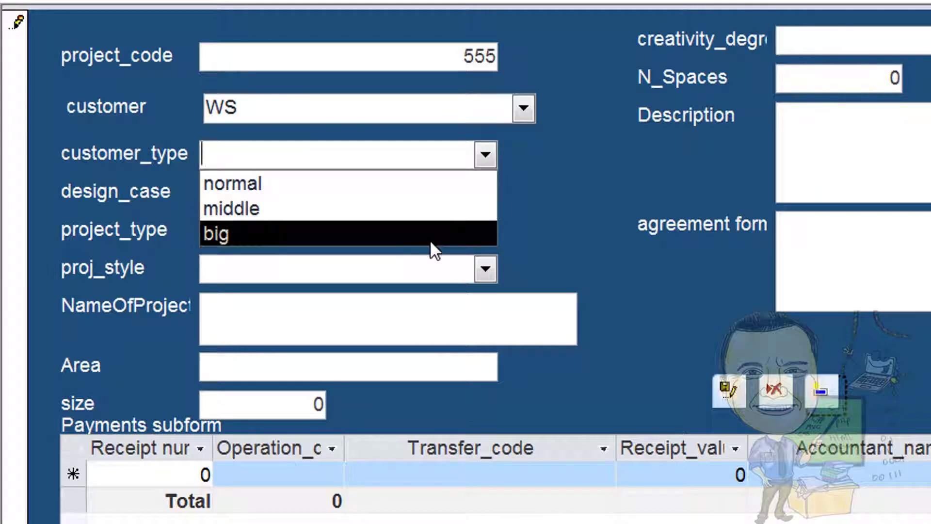
{"action": "left_click", "coordinate": [430, 240]}
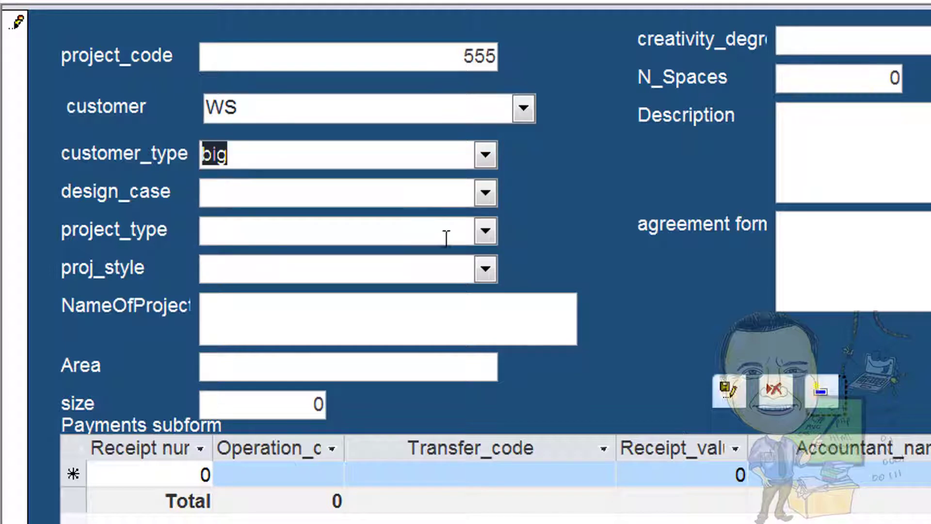
Set design case جديد, project type خارجي, style مودرن, a placeholder project name, and area 500
{"action": "left_click", "coordinate": [485, 194]}
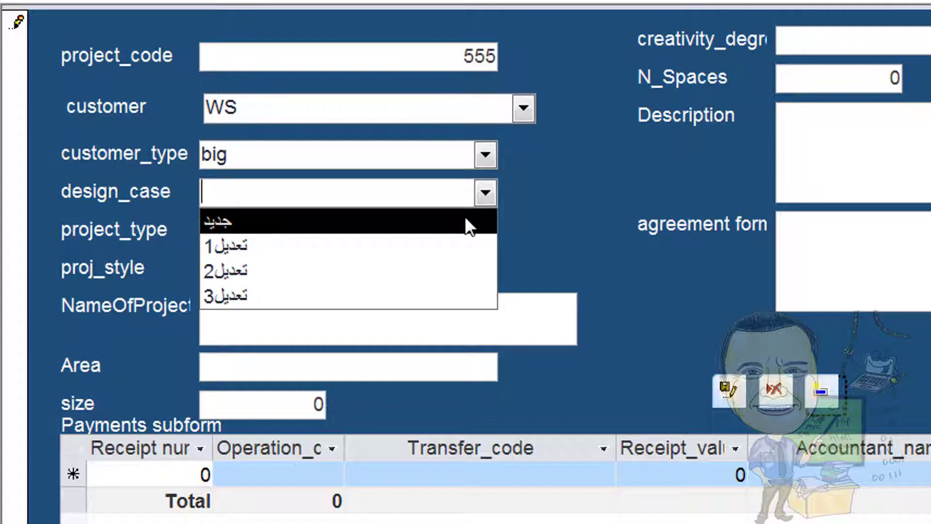
{"action": "left_click", "coordinate": [464, 219]}
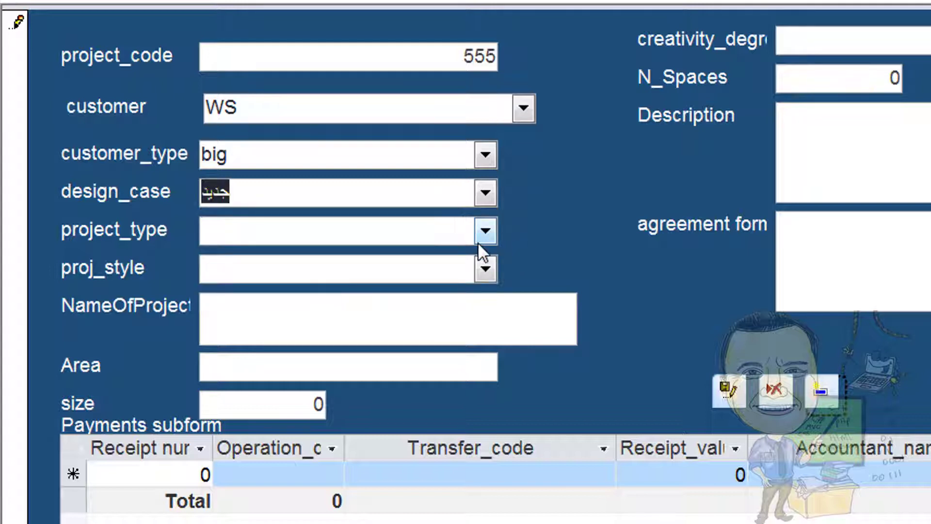
{"action": "left_click", "coordinate": [485, 231]}
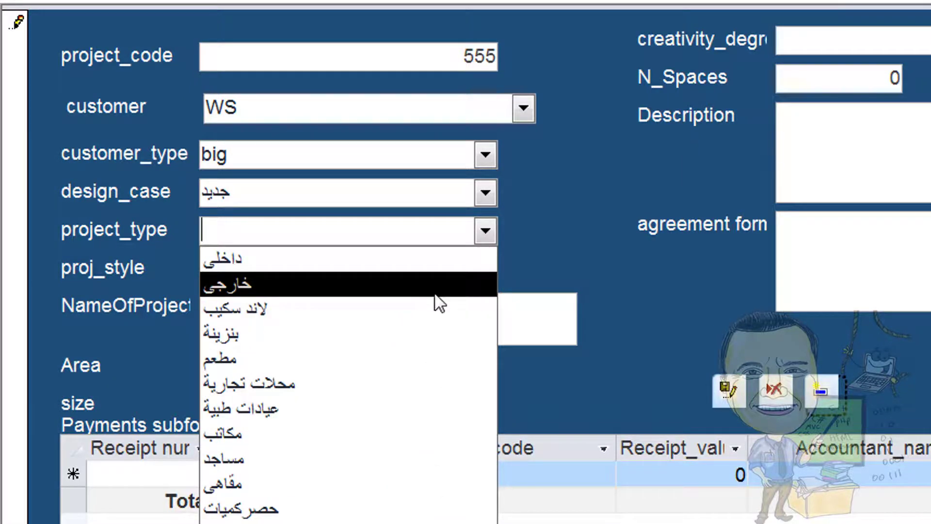
{"action": "left_click", "coordinate": [437, 291]}
{"action": "left_click", "coordinate": [484, 267]}
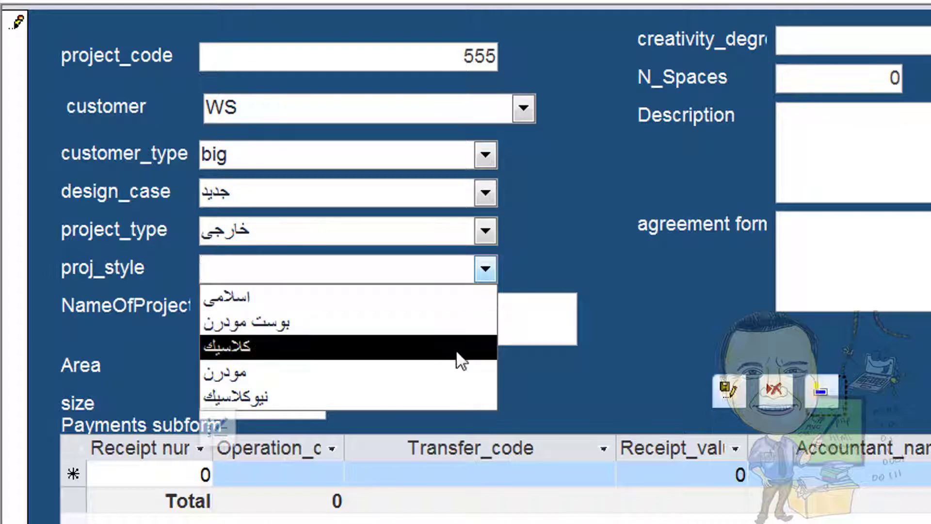
{"action": "left_click", "coordinate": [469, 373]}
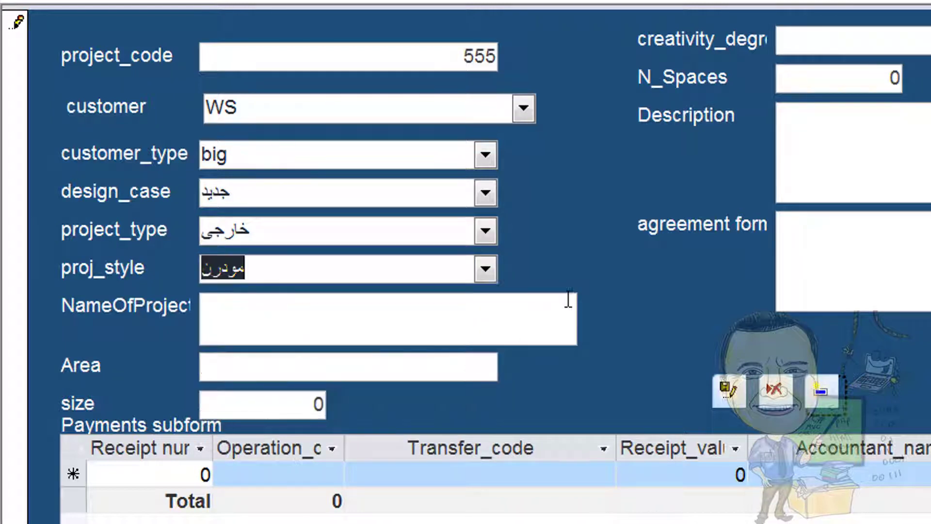
{"action": "left_click", "coordinate": [399, 311]}
{"action": "type", "text": "bvhgfhfghfh"}
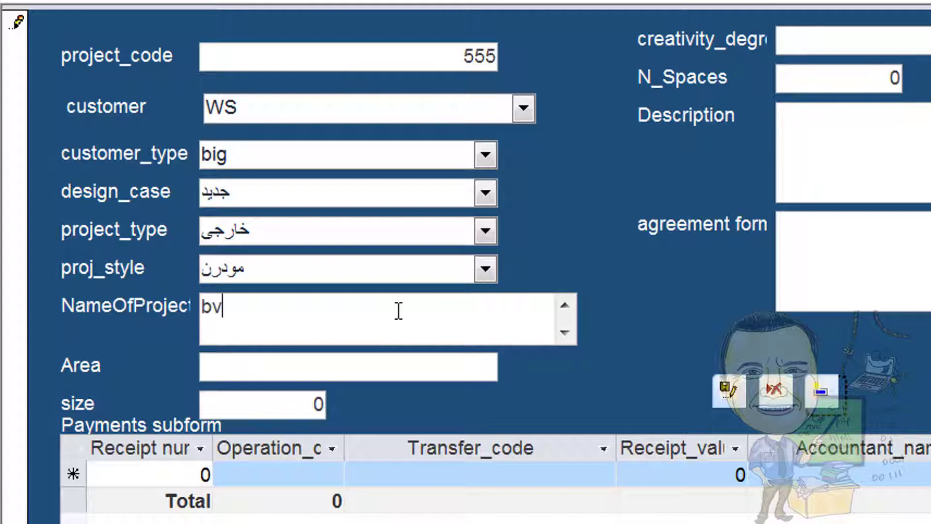
{"action": "left_click", "coordinate": [396, 370]}
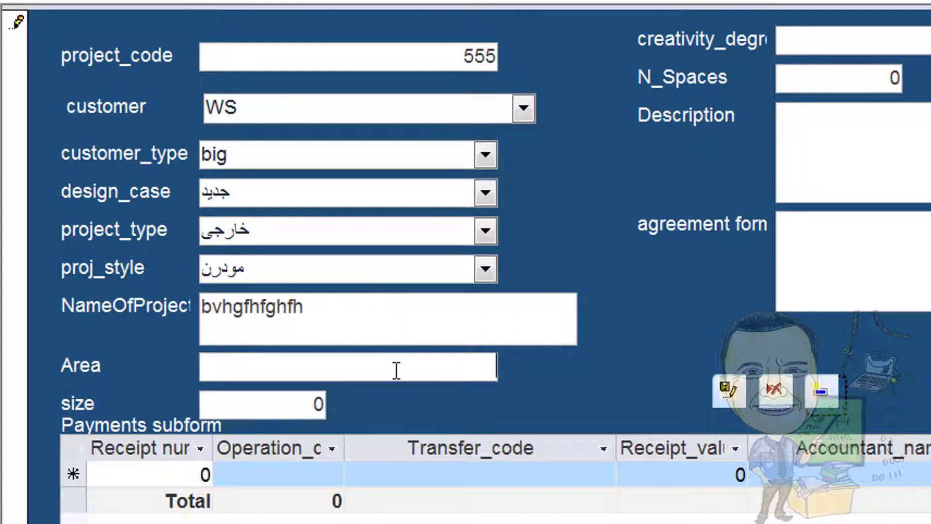
{"action": "type", "text": "500"}
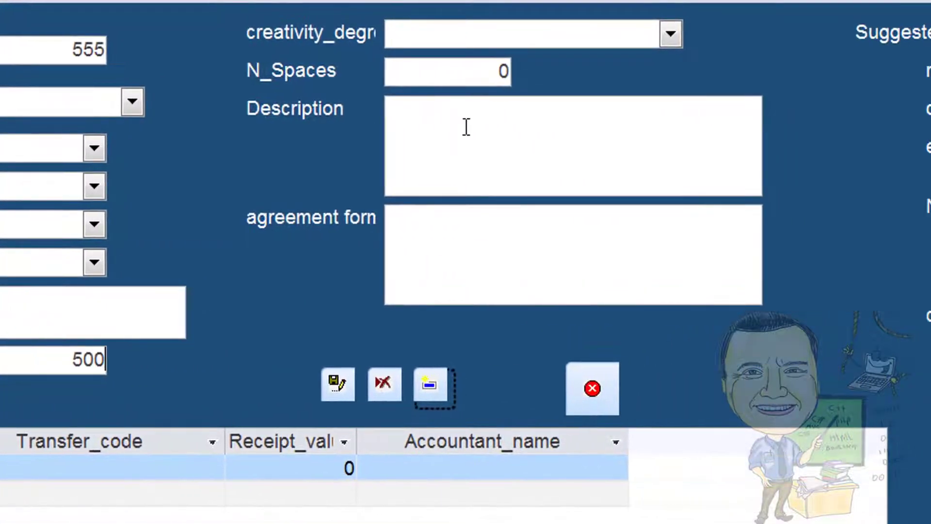
Pass over the description, duration and date fields, then set case_of_work to لم يبدأ
{"action": "left_click", "coordinate": [858, 134]}
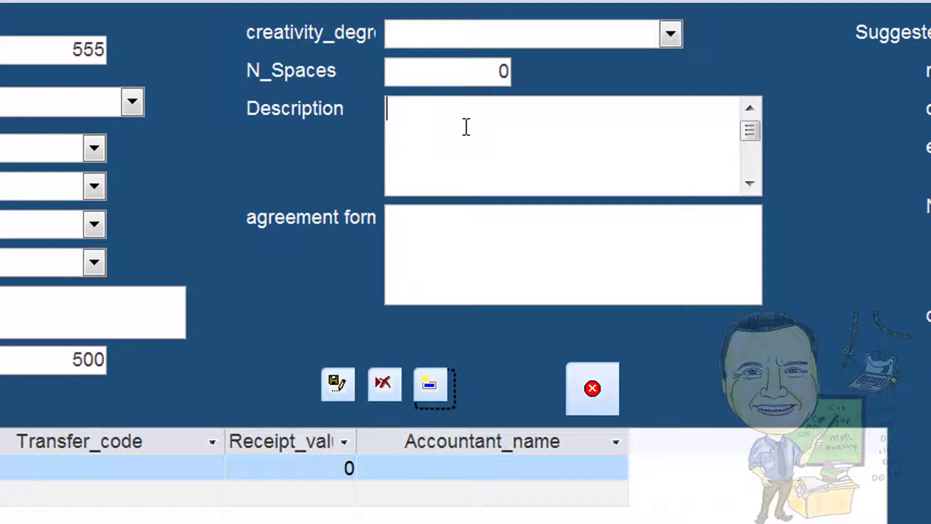
{"action": "left_click", "coordinate": [441, 221]}
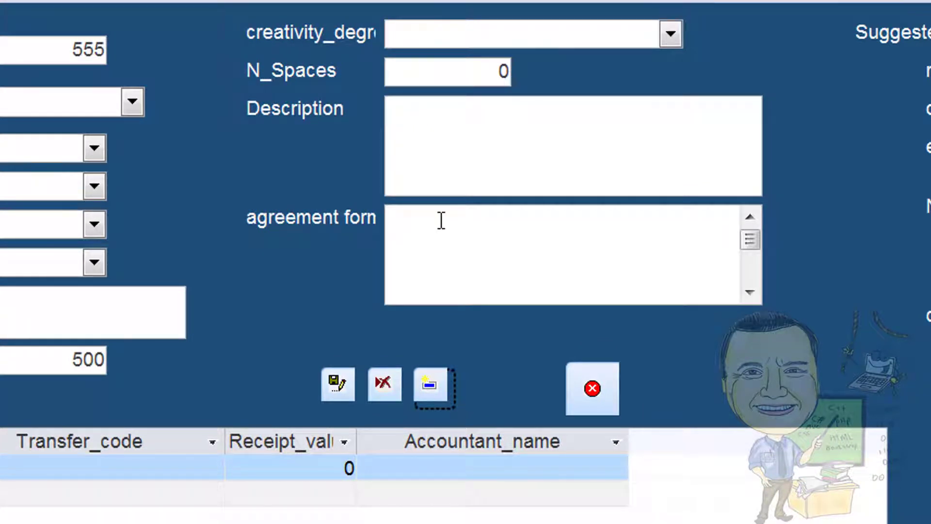
{"action": "left_click", "coordinate": [930, 42]}
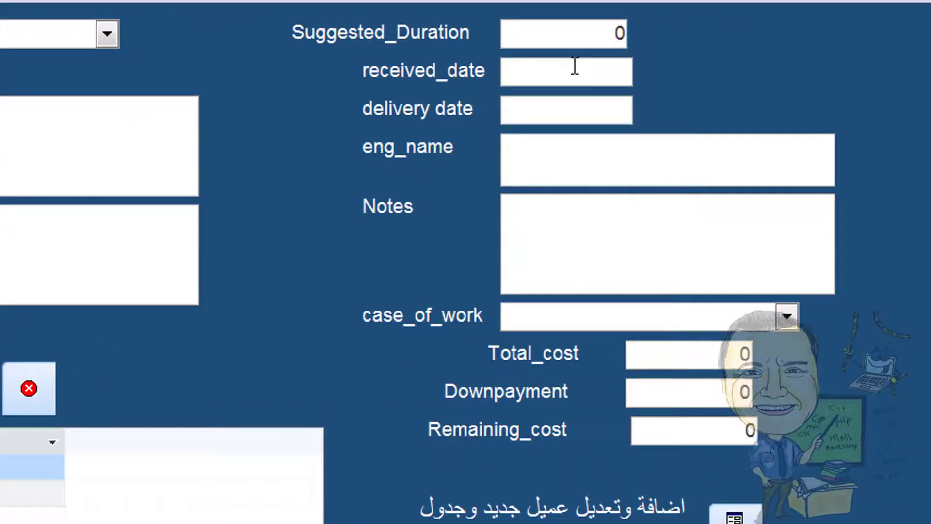
{"action": "left_click", "coordinate": [805, 77]}
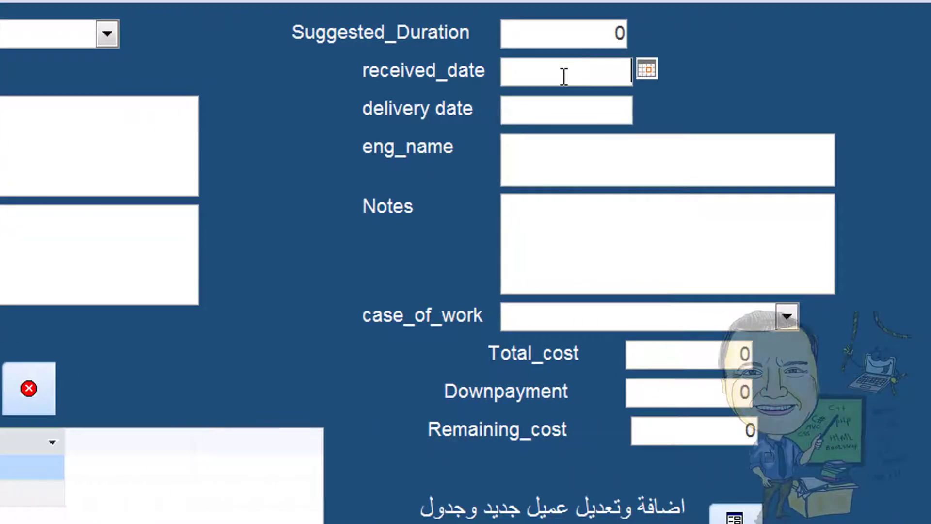
{"action": "left_click", "coordinate": [561, 108]}
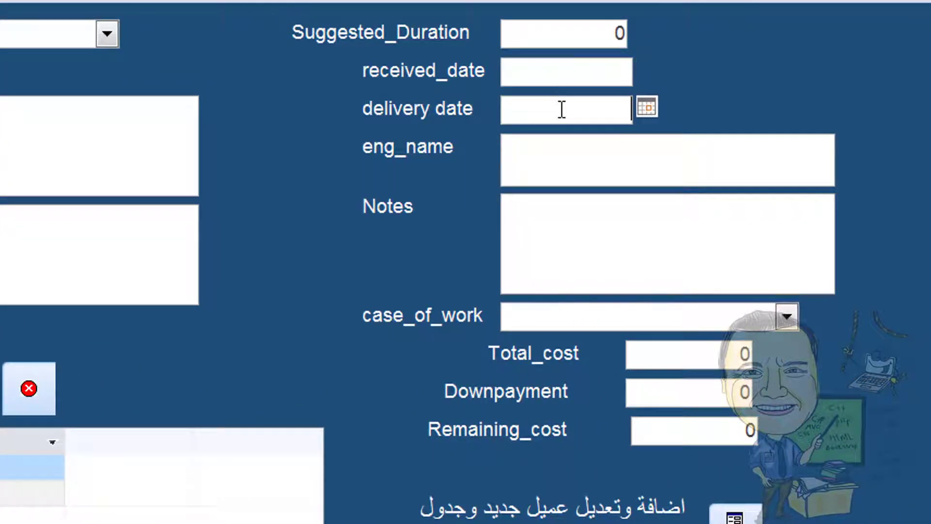
{"action": "left_click", "coordinate": [629, 72]}
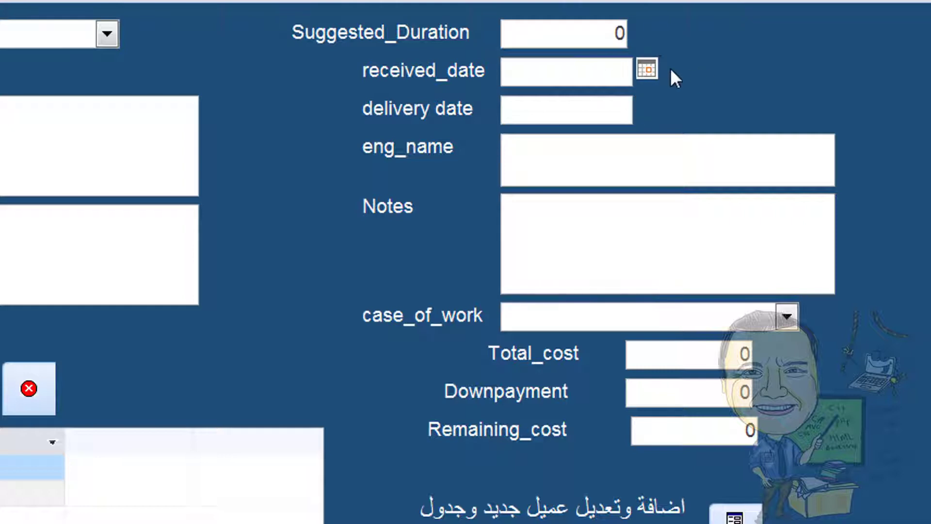
{"action": "left_click", "coordinate": [645, 66]}
{"action": "left_click", "coordinate": [621, 69]}
{"action": "left_click", "coordinate": [549, 148]}
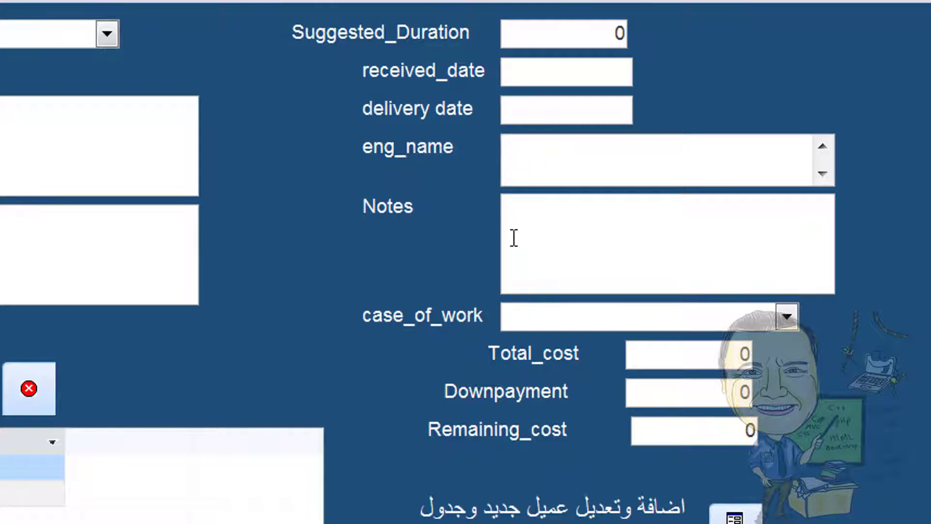
{"action": "left_click", "coordinate": [786, 317]}
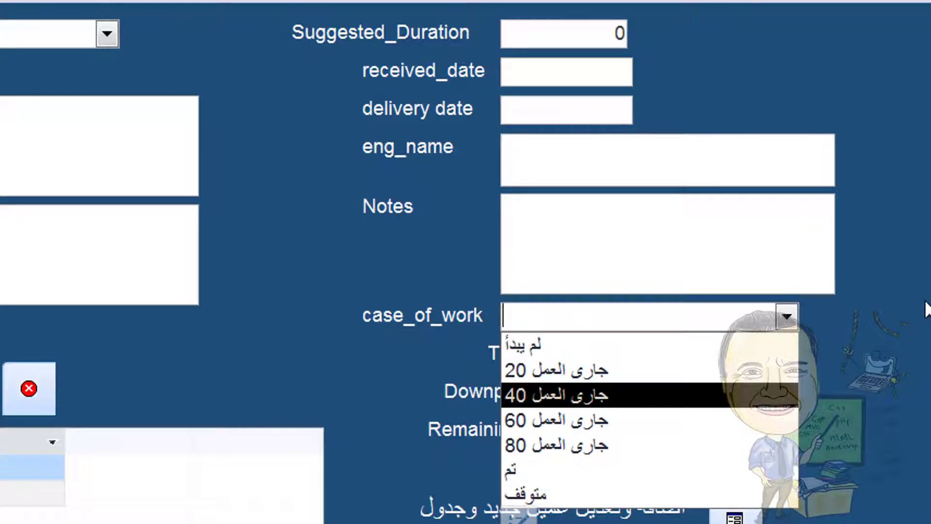
{"action": "left_click", "coordinate": [661, 344]}
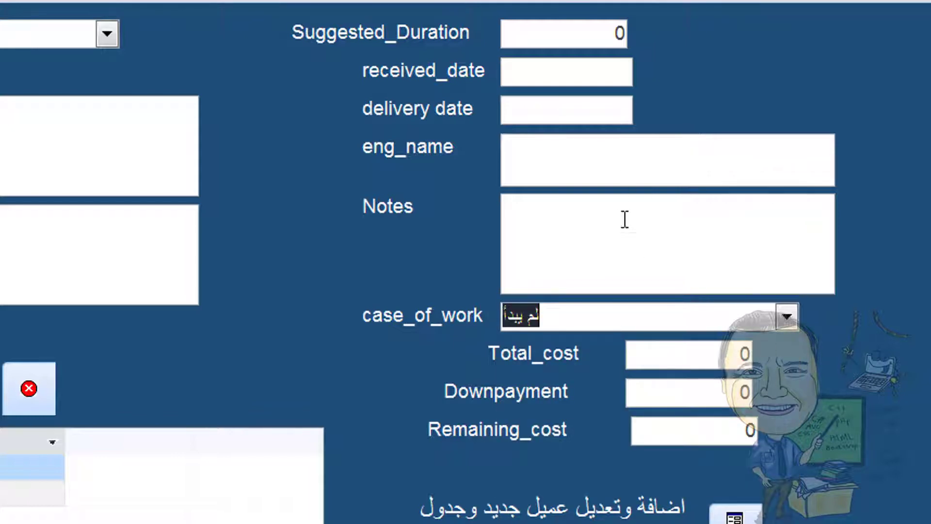
{"action": "key", "text": "Tab"}
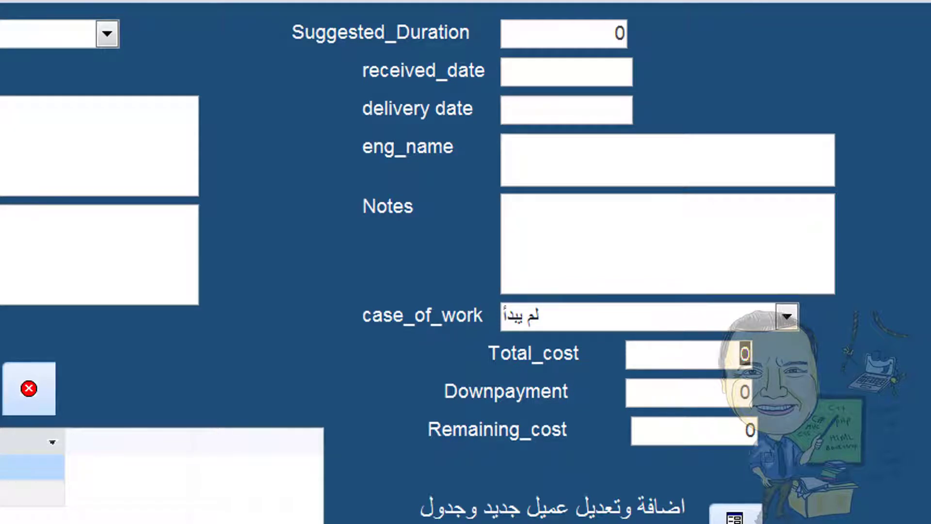
Enter total cost 5000, downpayment 2000, and receipt number 1000 in the payments subform
{"action": "type", "text": "5000"}
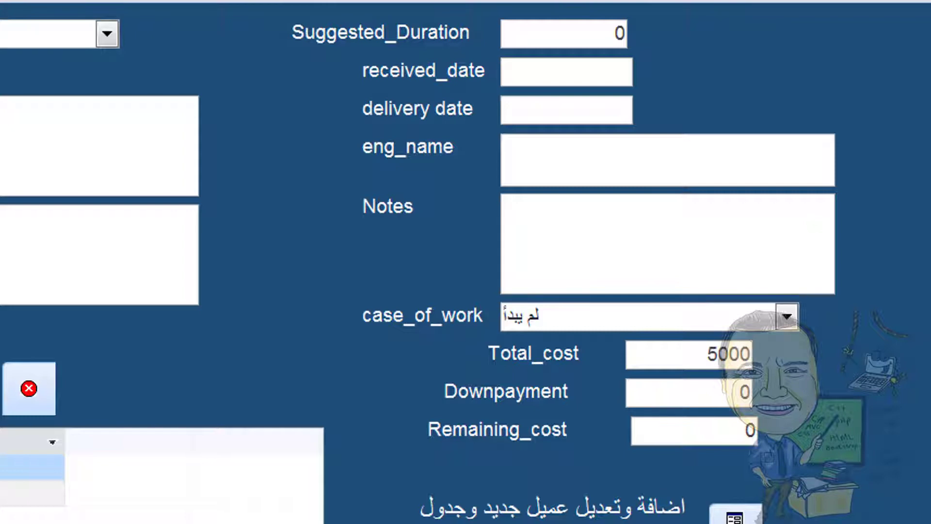
{"action": "double_click", "coordinate": [729, 390]}
{"action": "type", "text": "2000"}
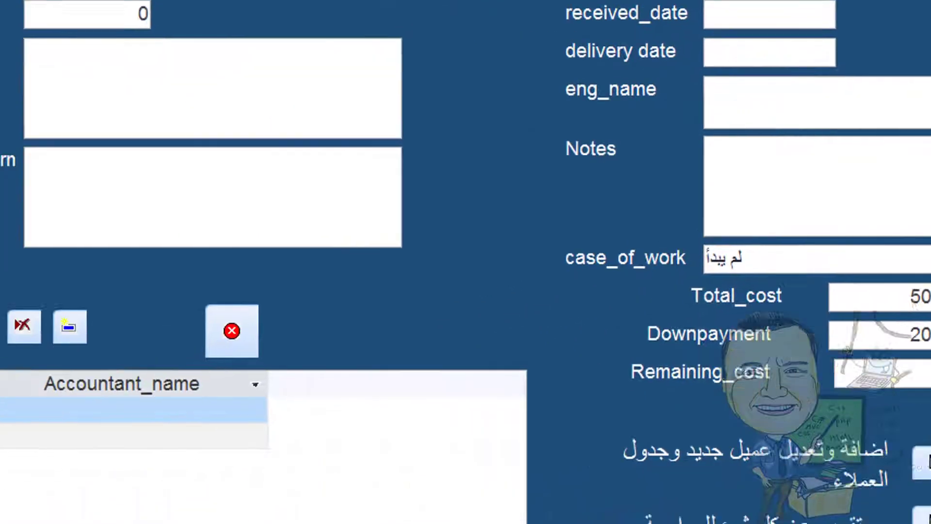
{"action": "type", "text": "100"}
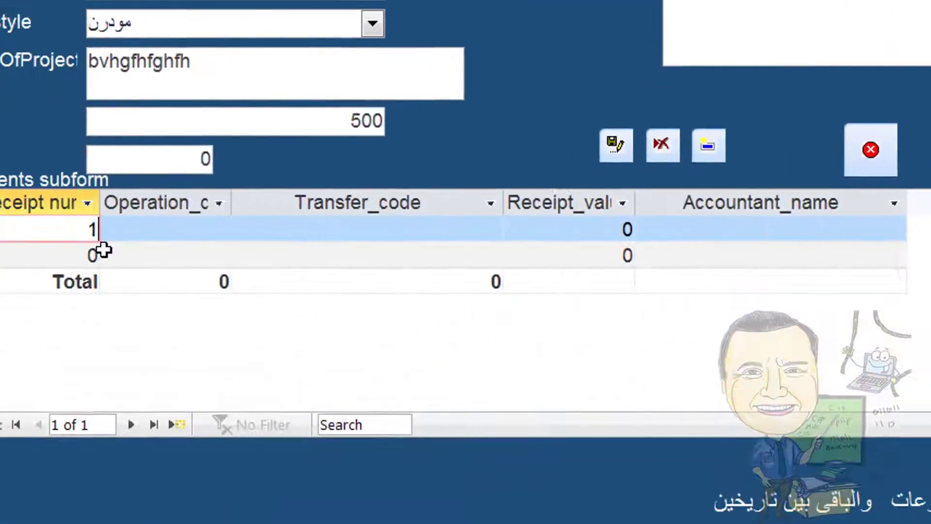
{"action": "type", "text": "0"}
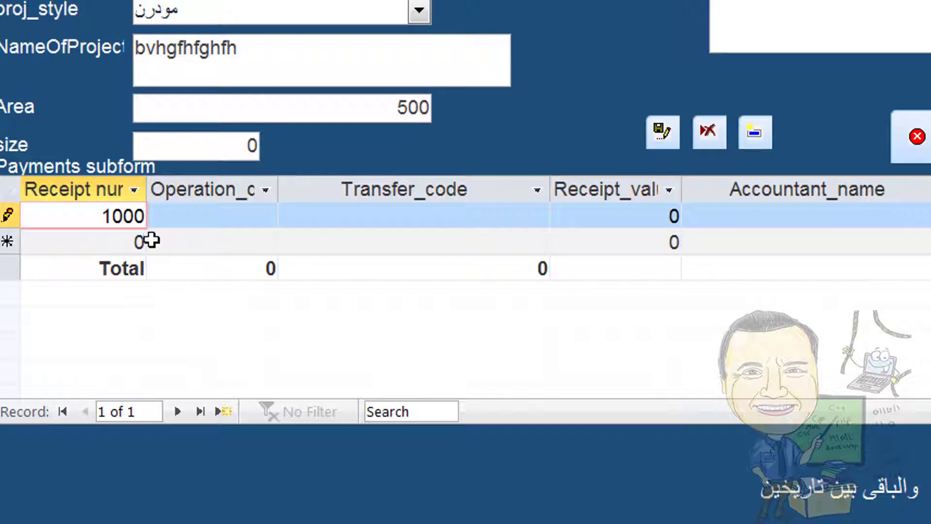
Widen the Operation_date column and set the payment date to 16 April 2022
{"action": "left_click", "coordinate": [223, 219]}
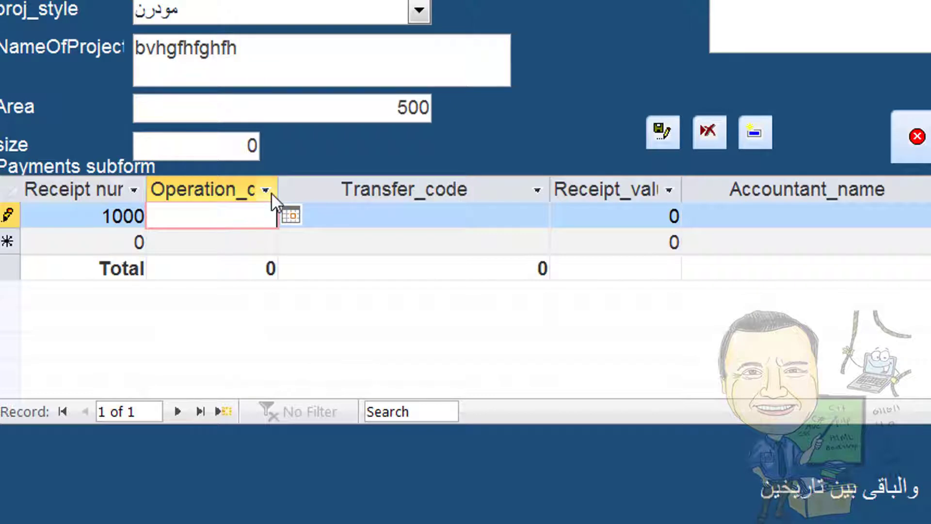
{"action": "left_click_drag", "start_coordinate": [279, 178], "coordinate": [309, 177]}
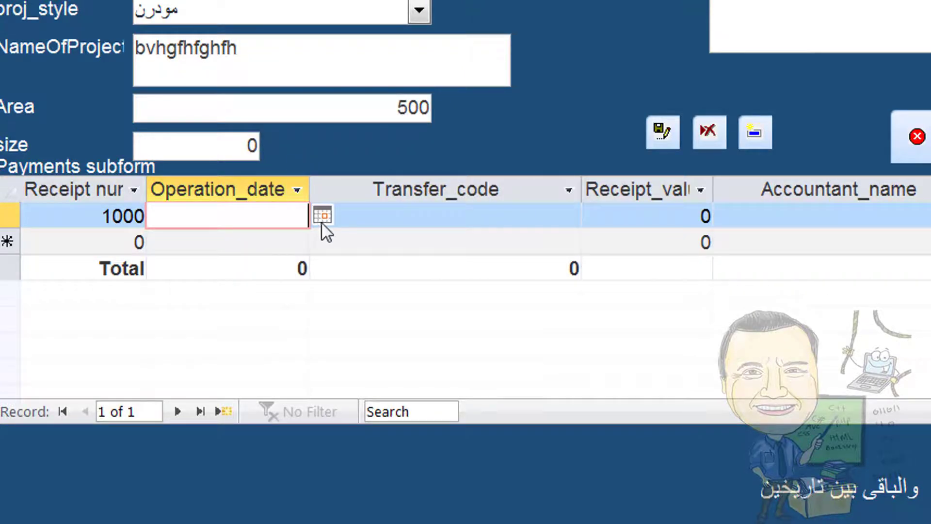
{"action": "left_click", "coordinate": [311, 218]}
{"action": "left_click", "coordinate": [277, 213]}
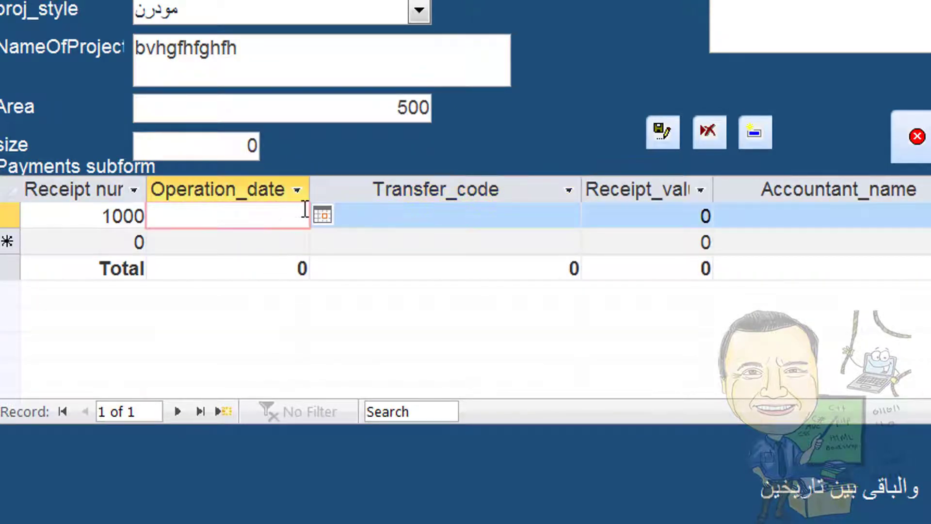
{"action": "left_click", "coordinate": [322, 216]}
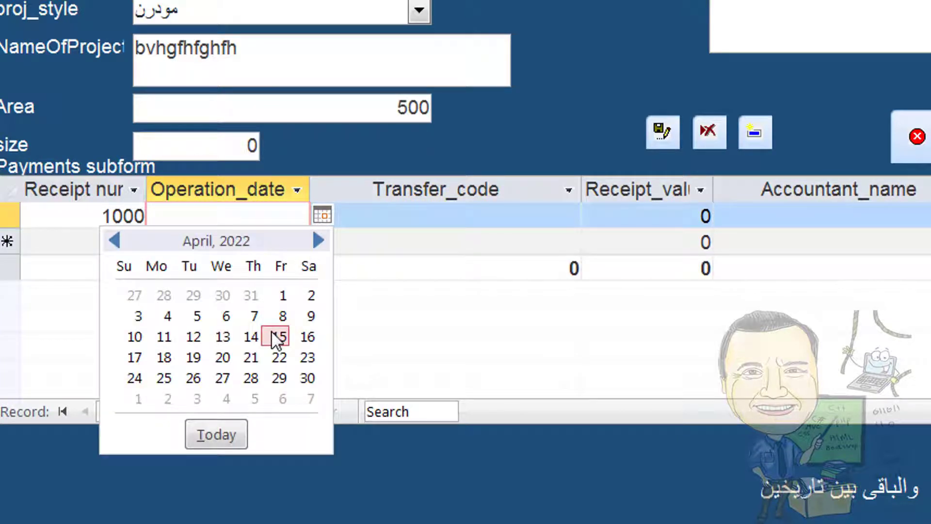
{"action": "left_click", "coordinate": [305, 336]}
Set the payment's transfer code to الاجمالي and its receipt value to -5000
{"action": "left_click", "coordinate": [395, 217]}
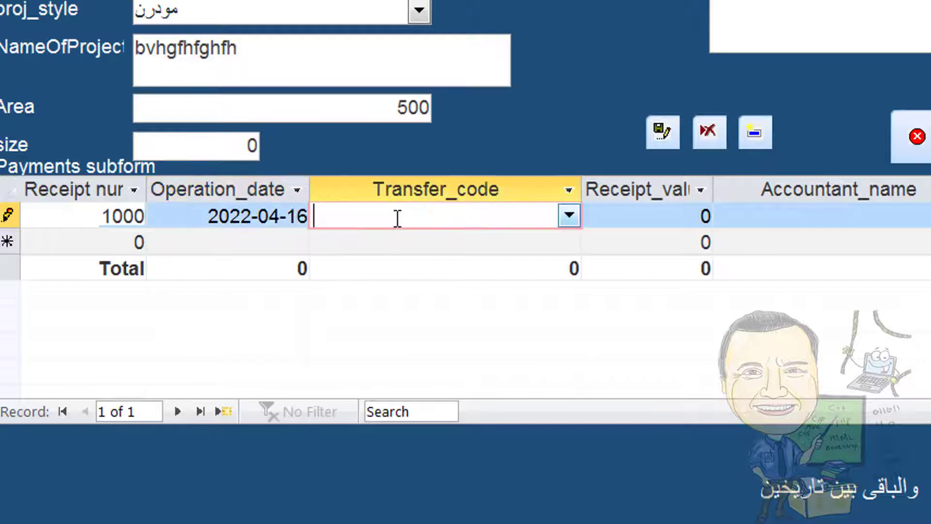
{"action": "type", "text": "fghghgfhfgf"}
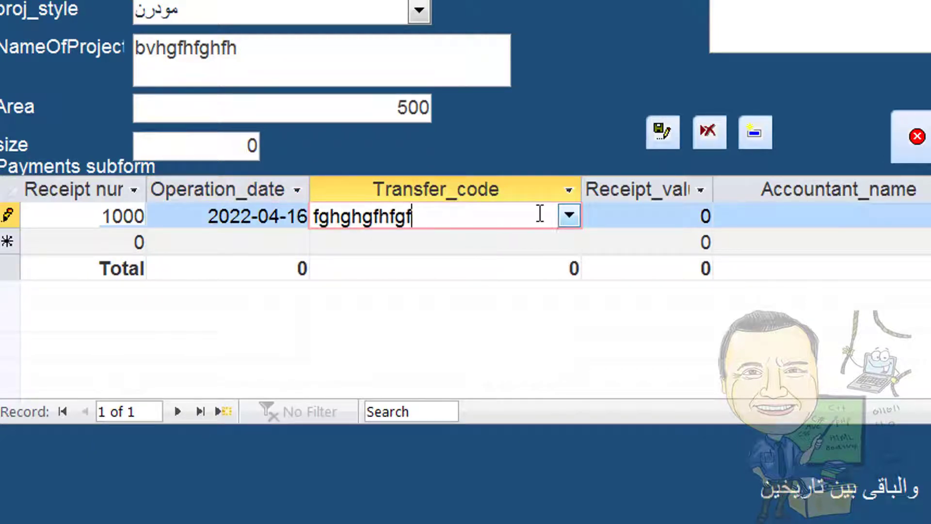
{"action": "left_click", "coordinate": [569, 216]}
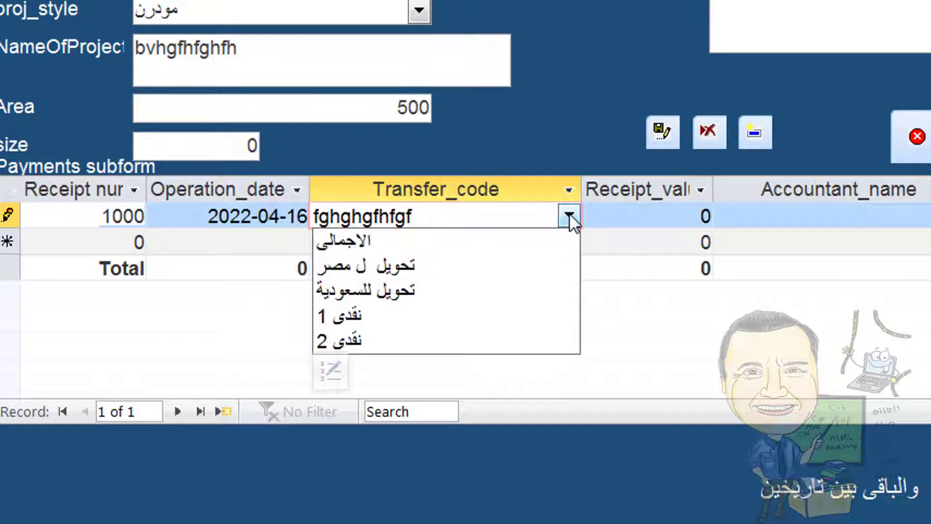
{"action": "left_click", "coordinate": [557, 241]}
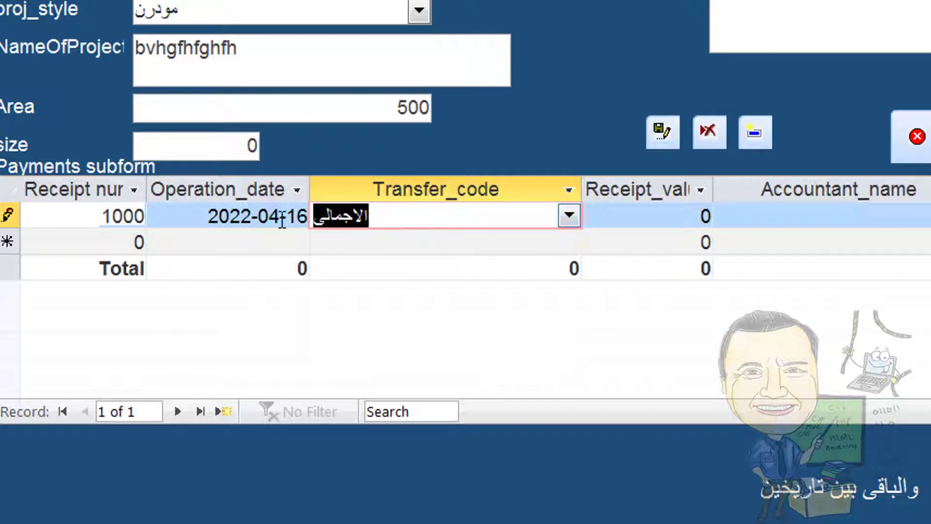
{"action": "left_click", "coordinate": [615, 216]}
{"action": "left_click_drag", "start_coordinate": [615, 215], "coordinate": [732, 202]}
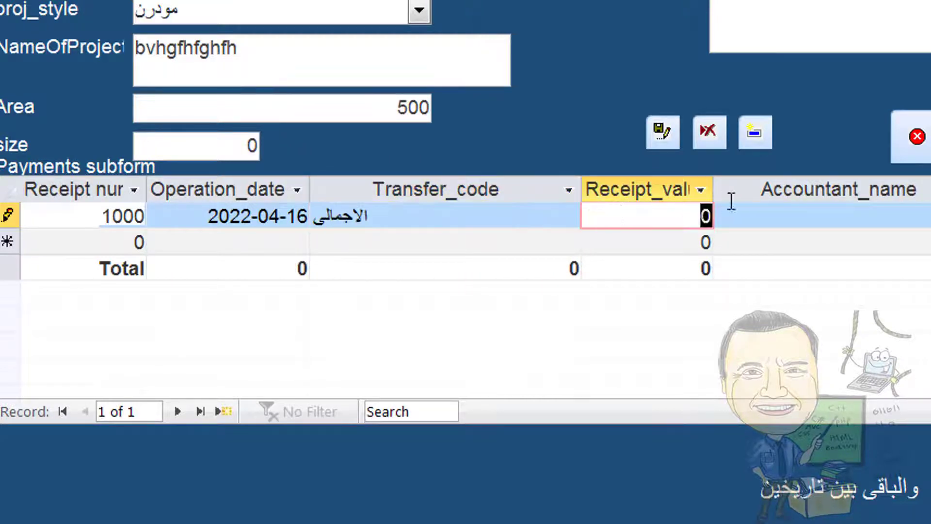
{"action": "type", "text": "-5000"}
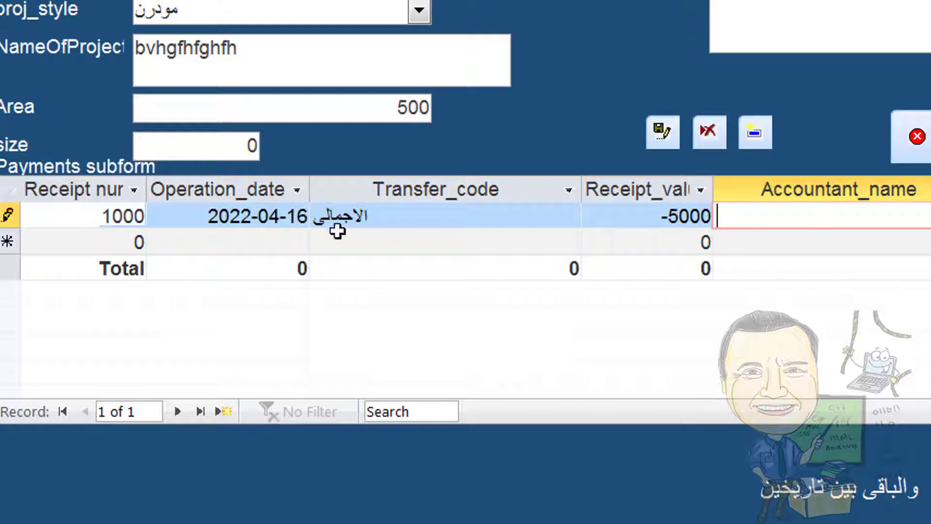
{"action": "left_click_drag", "start_coordinate": [114, 242], "coordinate": [177, 245]}
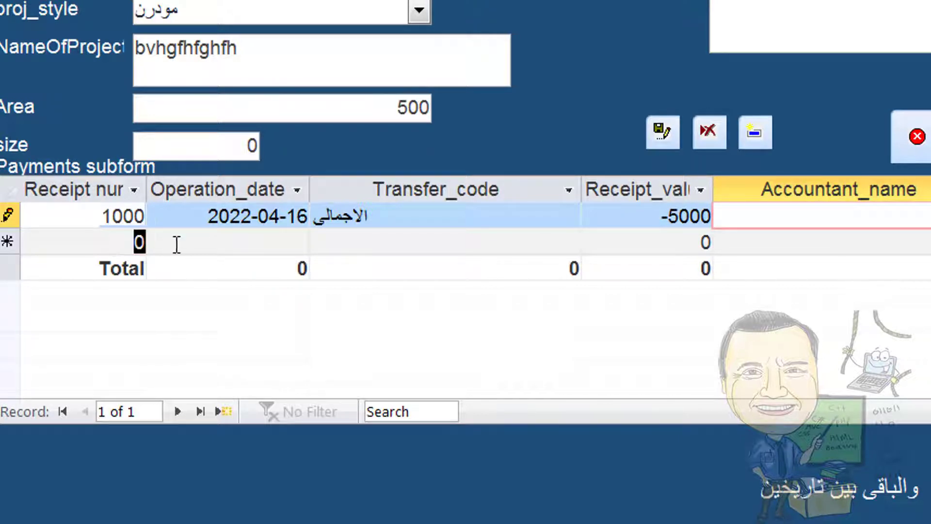
Enter receipt 1001 dated 17 April 2022, transfer code تحويل ل مصر, value 2000, and save it
{"action": "type", "text": "10"}
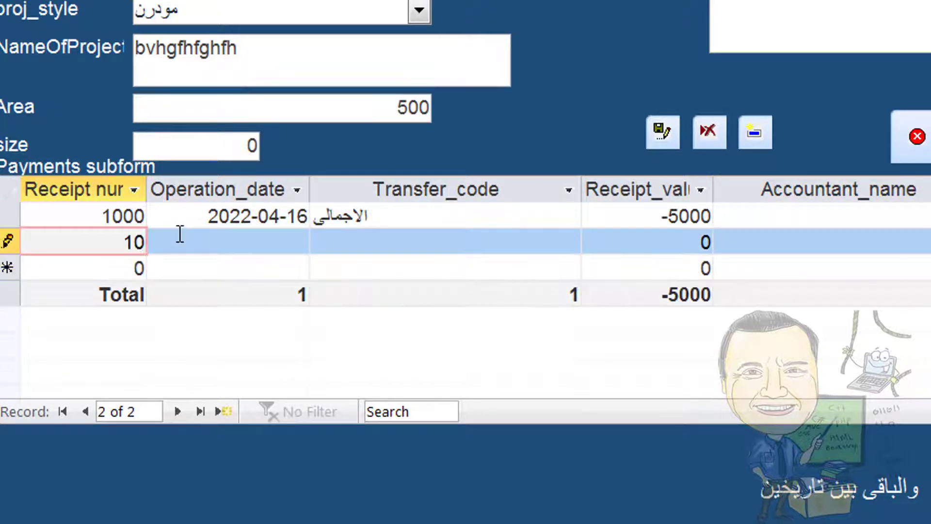
{"action": "type", "text": "01"}
{"action": "left_click", "coordinate": [236, 244]}
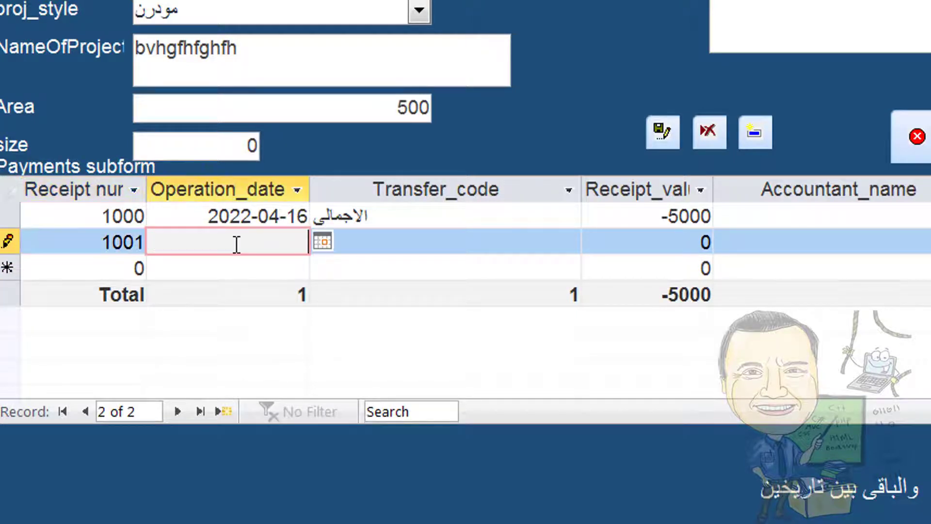
{"action": "left_click", "coordinate": [321, 241]}
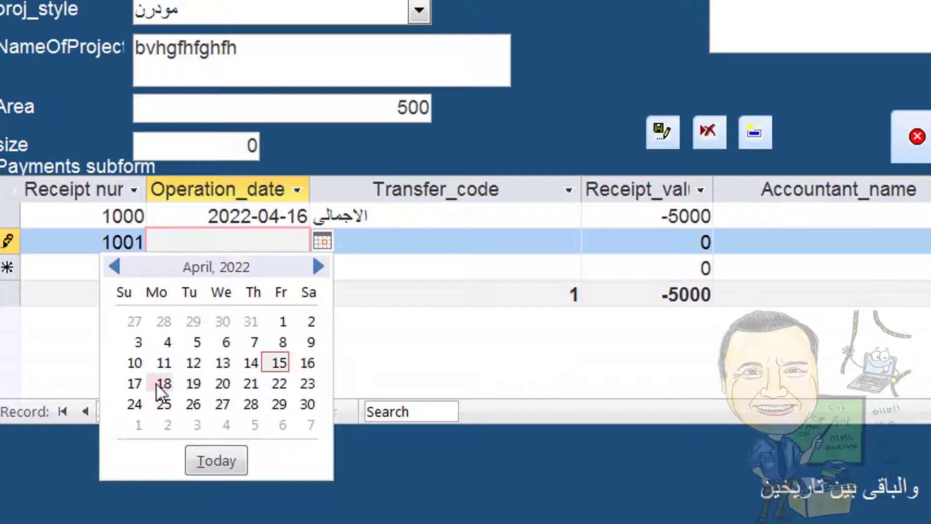
{"action": "left_click", "coordinate": [135, 384]}
{"action": "left_click", "coordinate": [436, 241]}
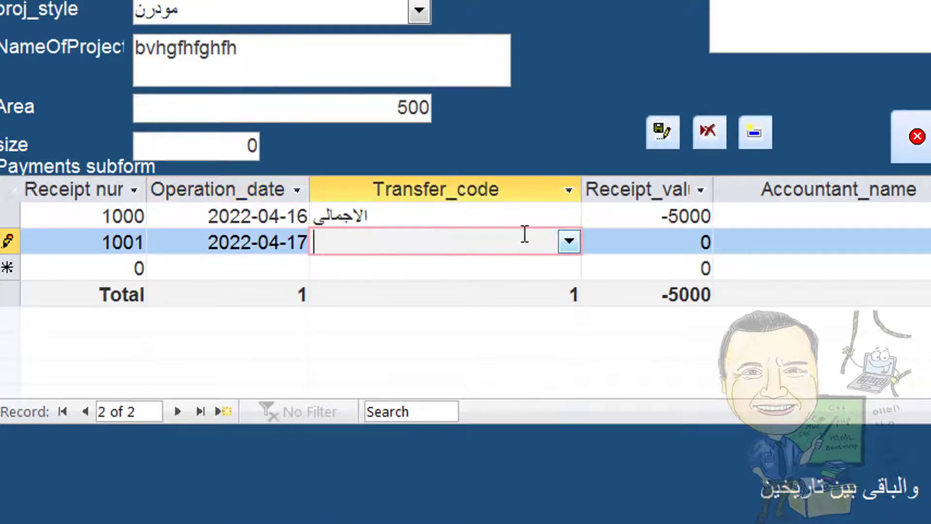
{"action": "left_click", "coordinate": [563, 241]}
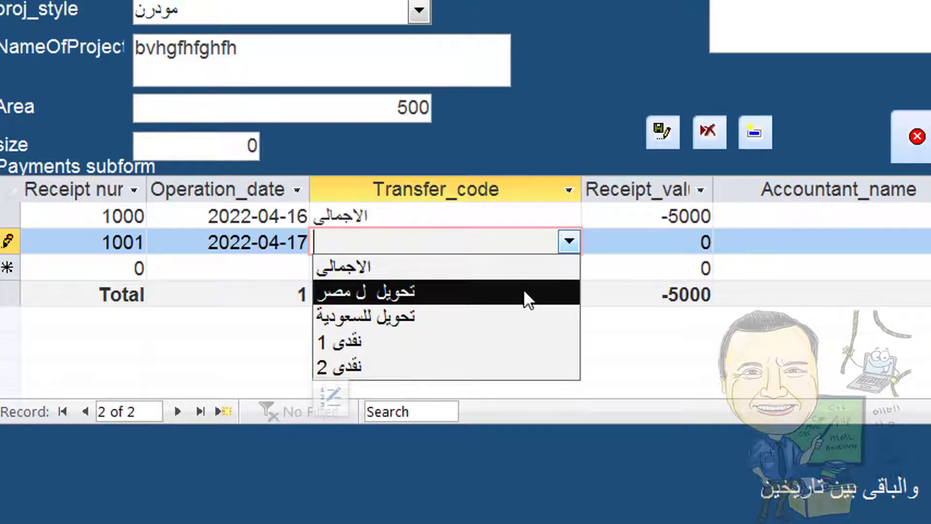
{"action": "left_click", "coordinate": [498, 309]}
{"action": "key", "text": "Tab"}
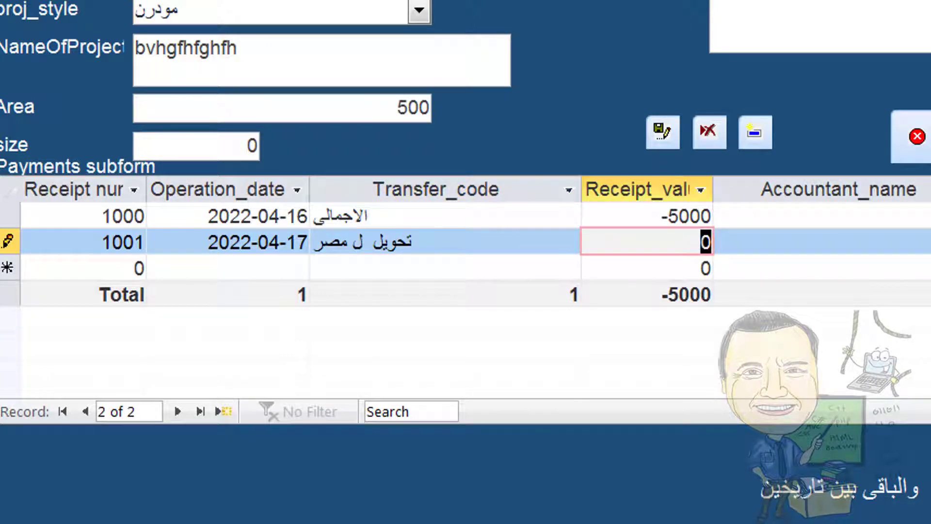
{"action": "type", "text": "2000"}
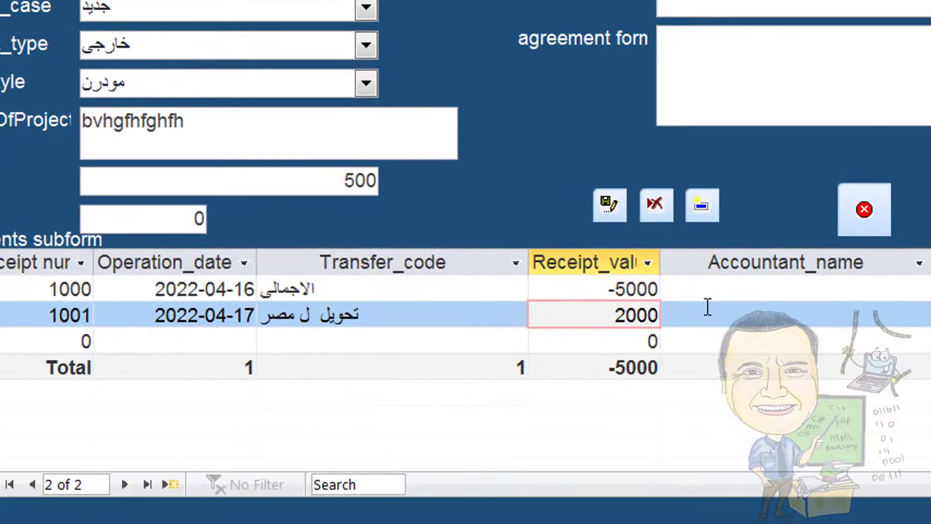
{"action": "left_click", "coordinate": [755, 306]}
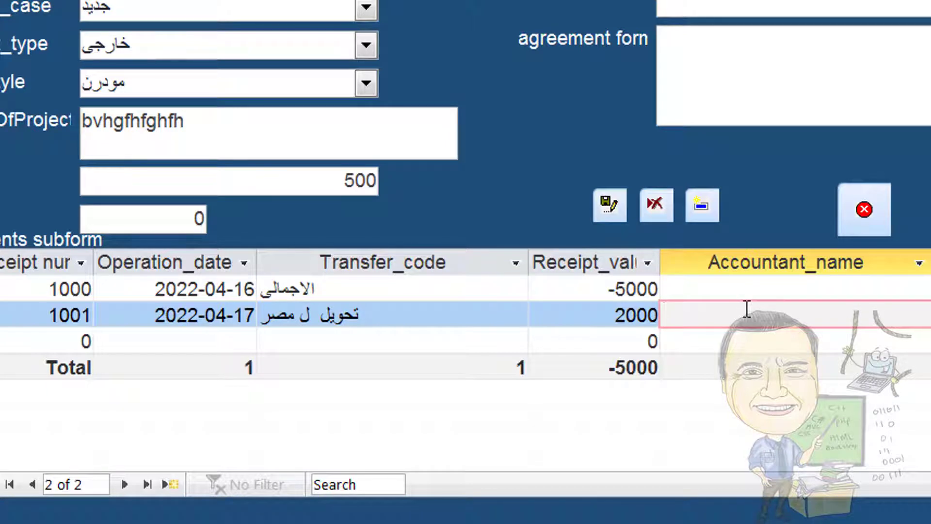
{"action": "left_click", "coordinate": [617, 339]}
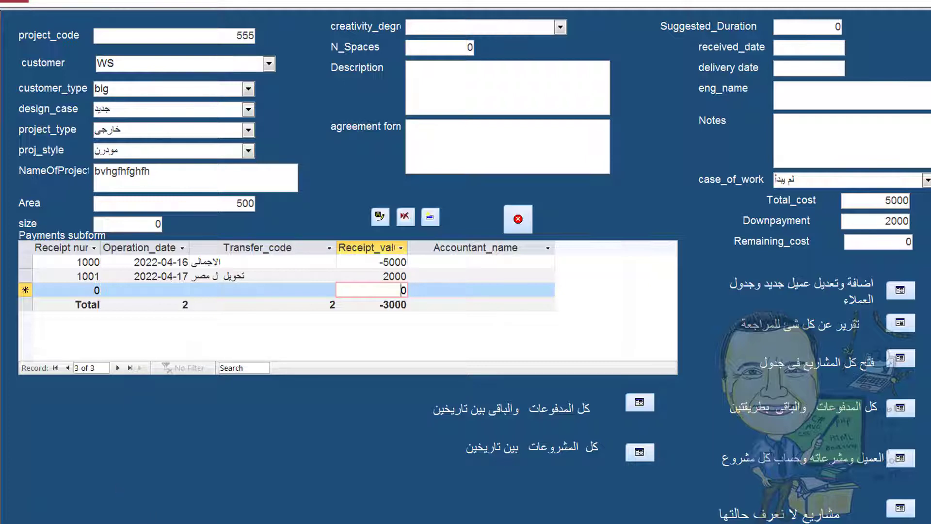
{"action": "key", "text": "ctrl+Page_Up"}
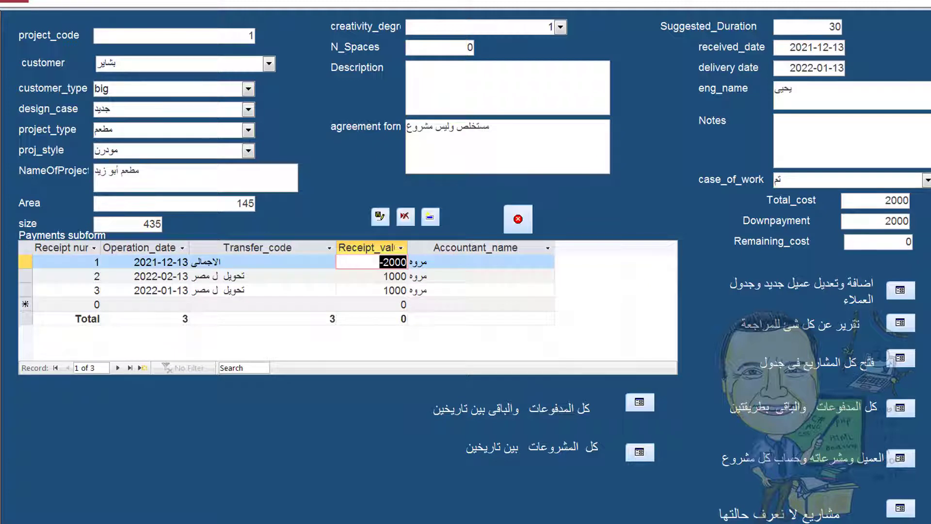
{"action": "left_click", "coordinate": [246, 36]}
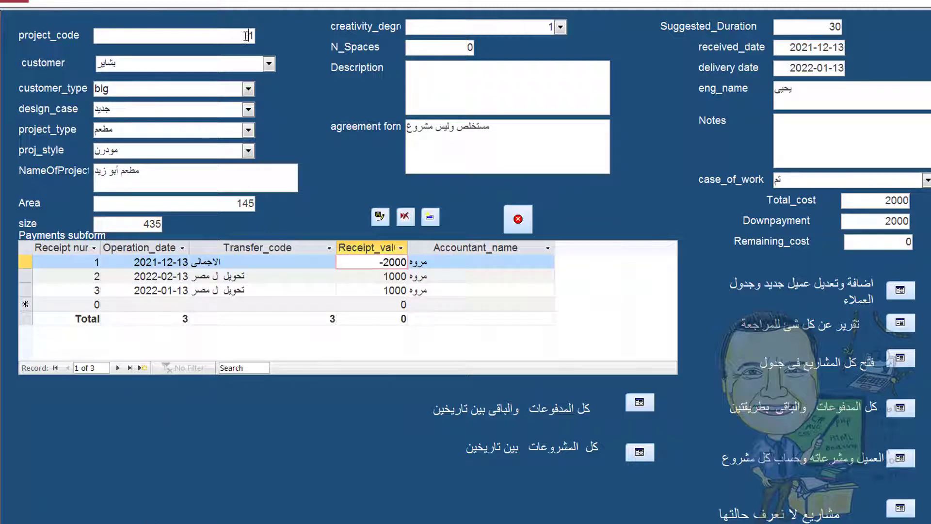
{"action": "double_click", "coordinate": [246, 36]}
{"action": "left_click", "coordinate": [382, 1]}
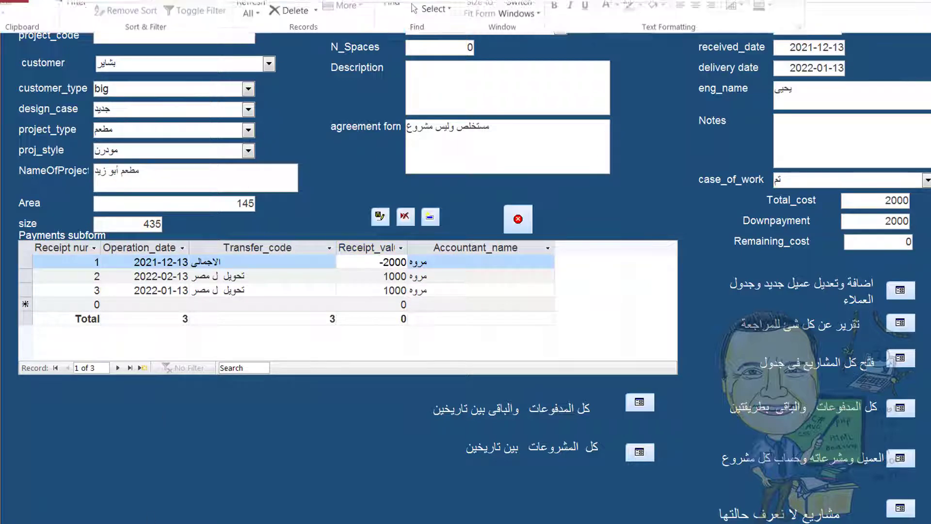
{"action": "left_click", "coordinate": [402, 27]}
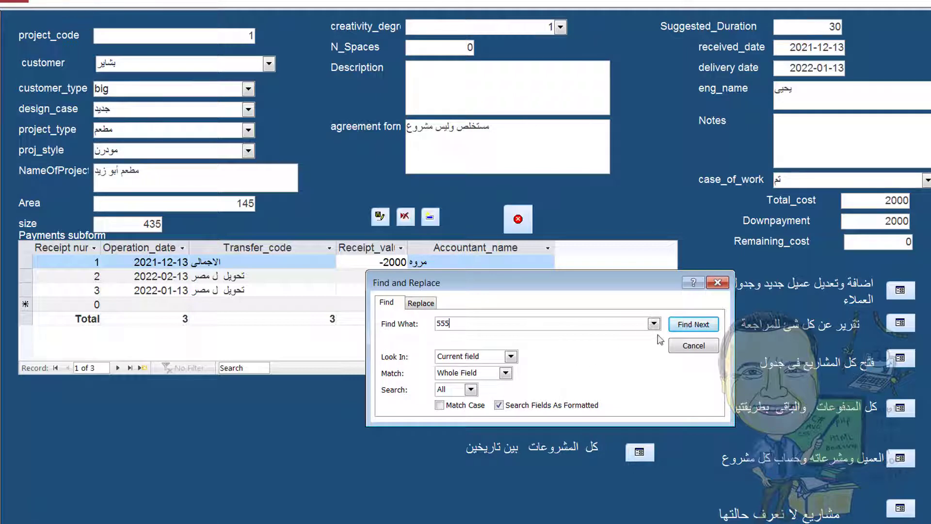
{"action": "left_click", "coordinate": [693, 324]}
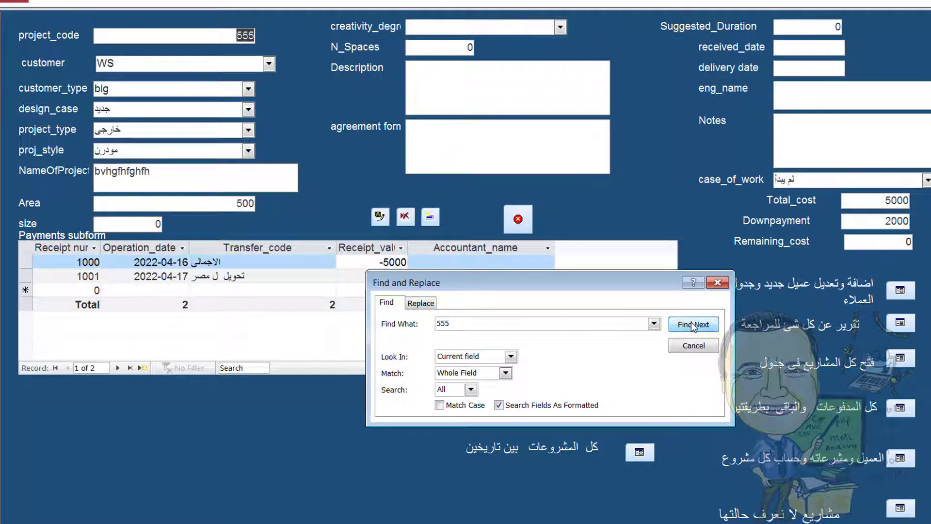
{"action": "left_click", "coordinate": [717, 282]}
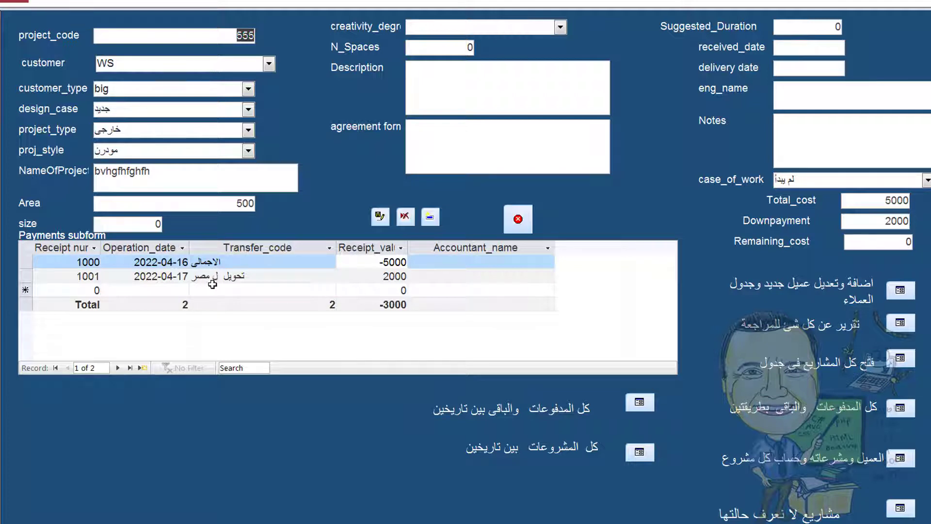
{"action": "left_click", "coordinate": [899, 292]}
Set the customers datasheet font size to 14
{"action": "scroll", "coordinate": [121, 60], "scroll_direction": "down", "scroll_amount": 8}
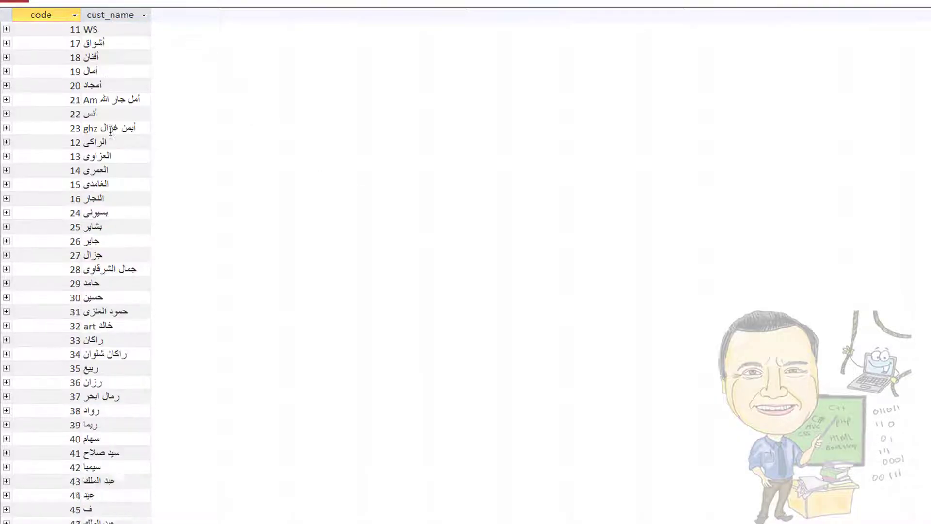
{"action": "scroll", "coordinate": [111, 141], "scroll_direction": "up", "scroll_amount": 7}
{"action": "scroll", "coordinate": [111, 140], "scroll_direction": "down", "scroll_amount": 7}
{"action": "scroll", "coordinate": [111, 145], "scroll_direction": "down", "scroll_amount": 7}
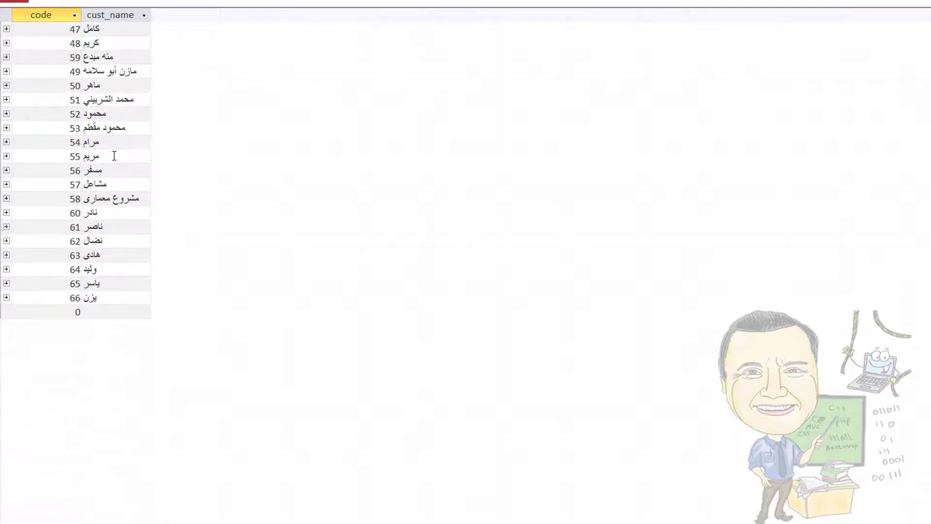
{"action": "scroll", "coordinate": [112, 154], "scroll_direction": "up", "scroll_amount": 12}
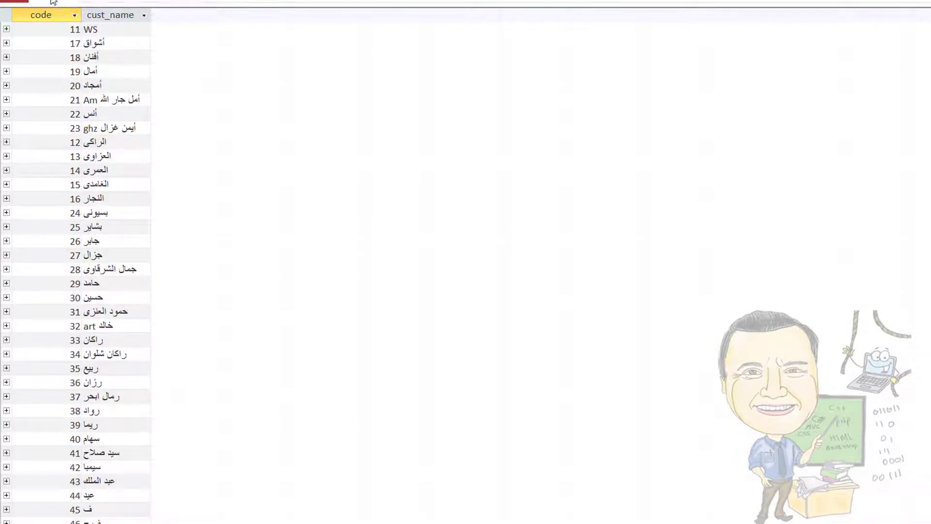
{"action": "left_click", "coordinate": [54, 3]}
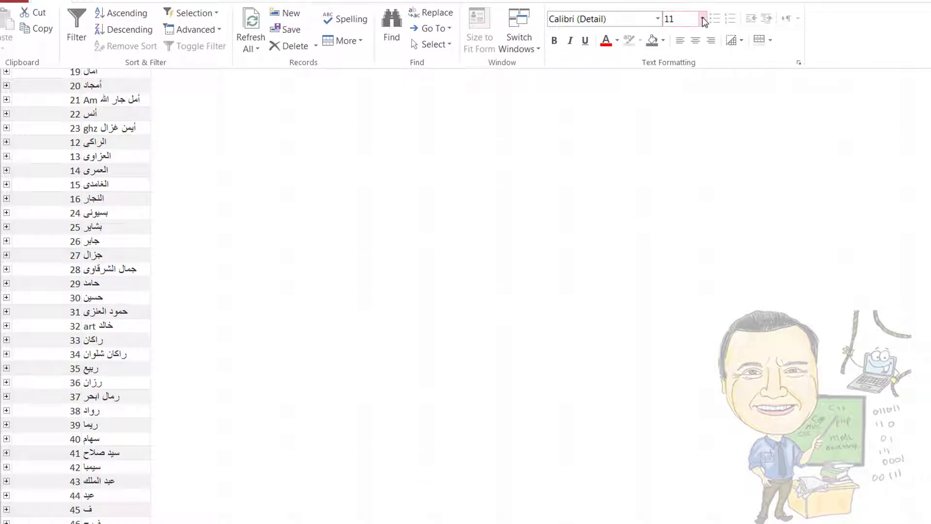
{"action": "left_click", "coordinate": [702, 19]}
{"action": "left_click", "coordinate": [682, 101]}
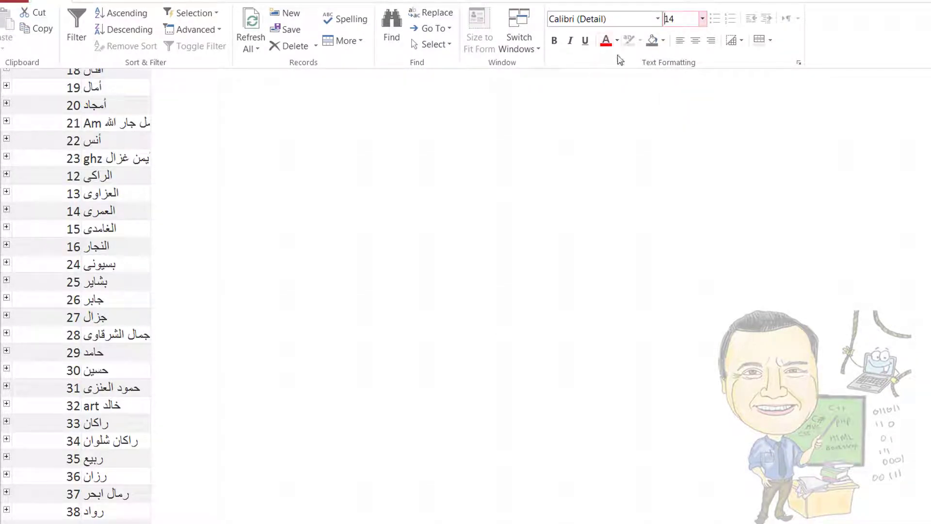
Try a grey datasheet background, revert it to white, and close the customers table
{"action": "left_click", "coordinate": [652, 41]}
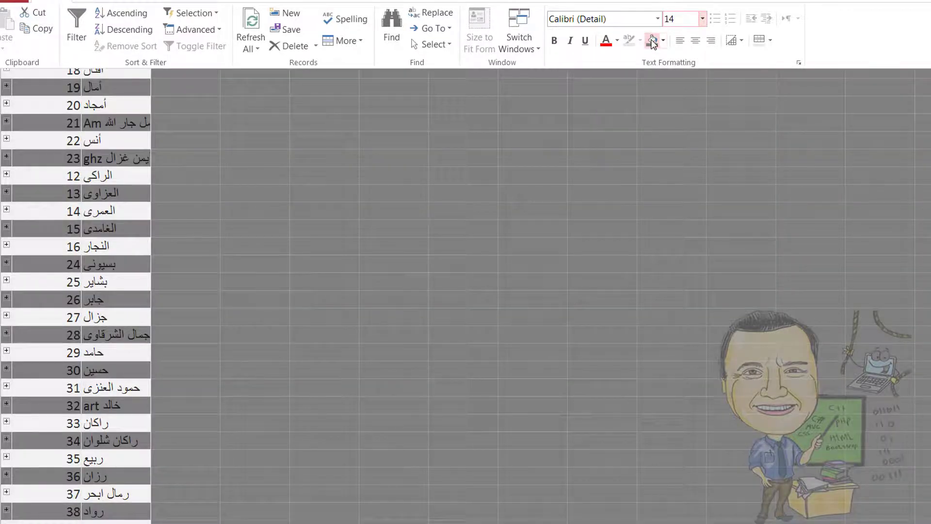
{"action": "left_click", "coordinate": [662, 40]}
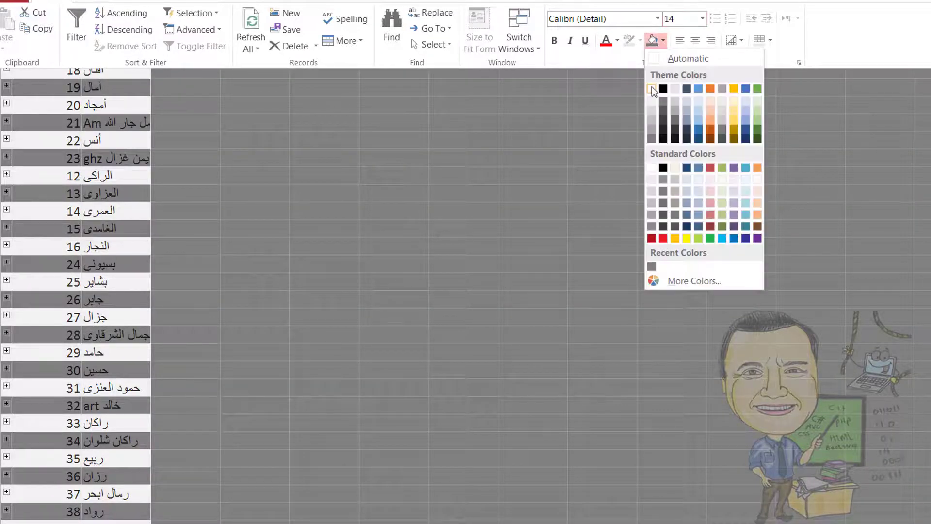
{"action": "left_click", "coordinate": [652, 88]}
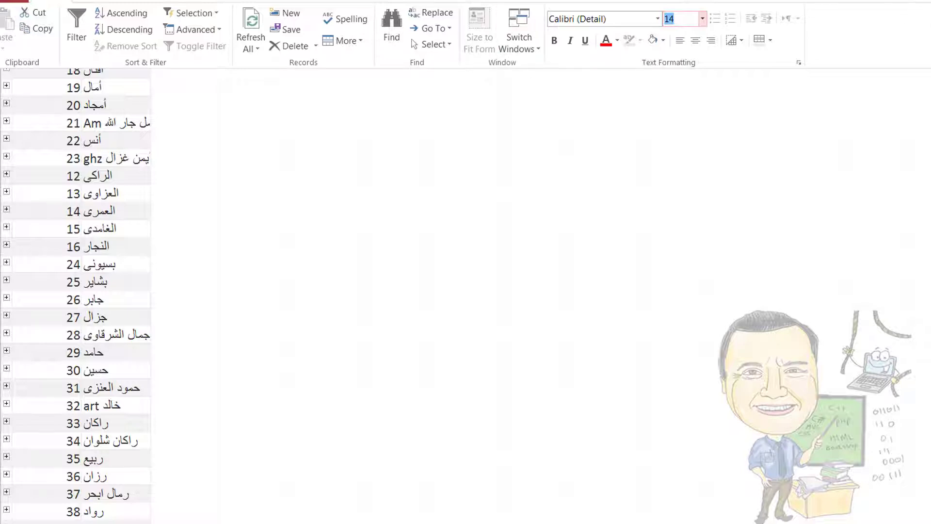
{"action": "key", "text": "ctrl+F1"}
{"action": "key", "text": "ctrl+F4"}
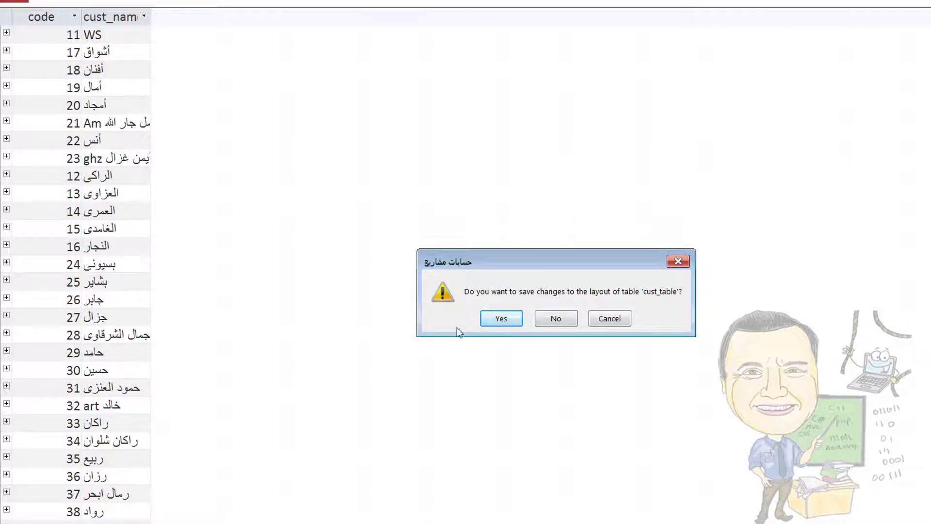
Discard the layout changes and reopen the cust_table customers table
{"action": "left_click", "coordinate": [556, 320]}
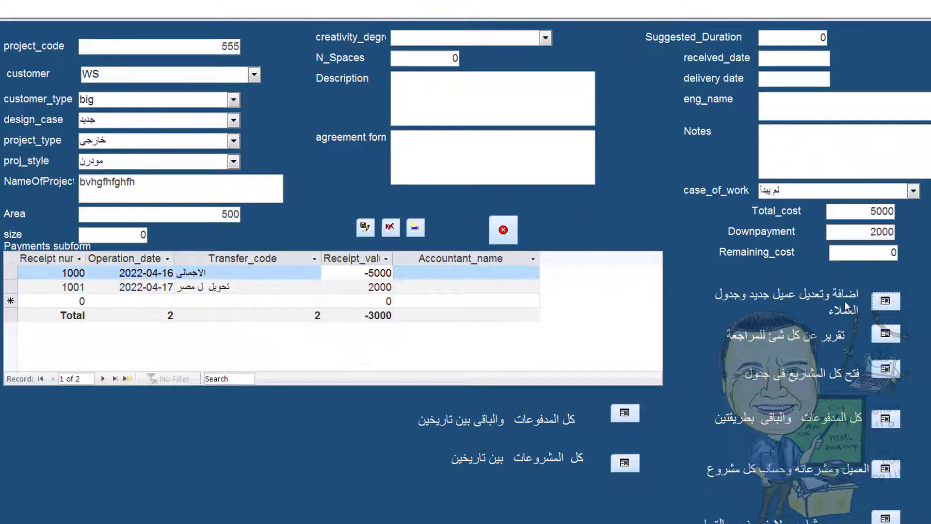
{"action": "left_click", "coordinate": [885, 301]}
{"action": "scroll", "coordinate": [223, 363], "scroll_direction": "down", "scroll_amount": 8}
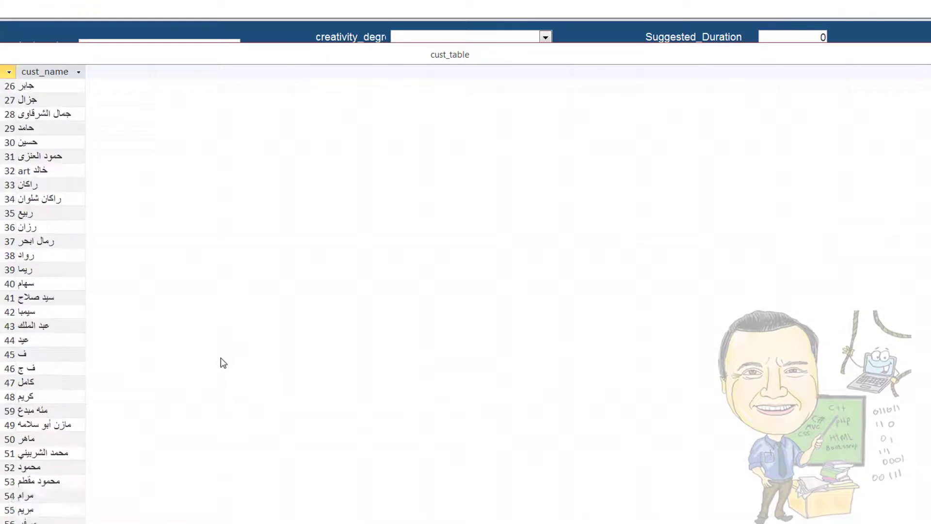
{"action": "scroll", "coordinate": [223, 362], "scroll_direction": "down", "scroll_amount": 9}
Add customer code 70 named 'test', save it, and close the table
{"action": "left_click", "coordinate": [11, 283]}
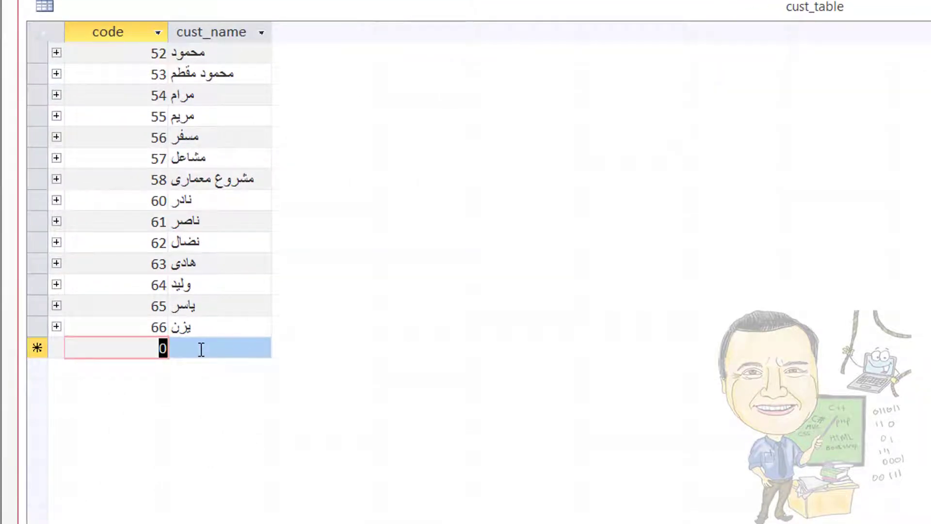
{"action": "type", "text": "7"}
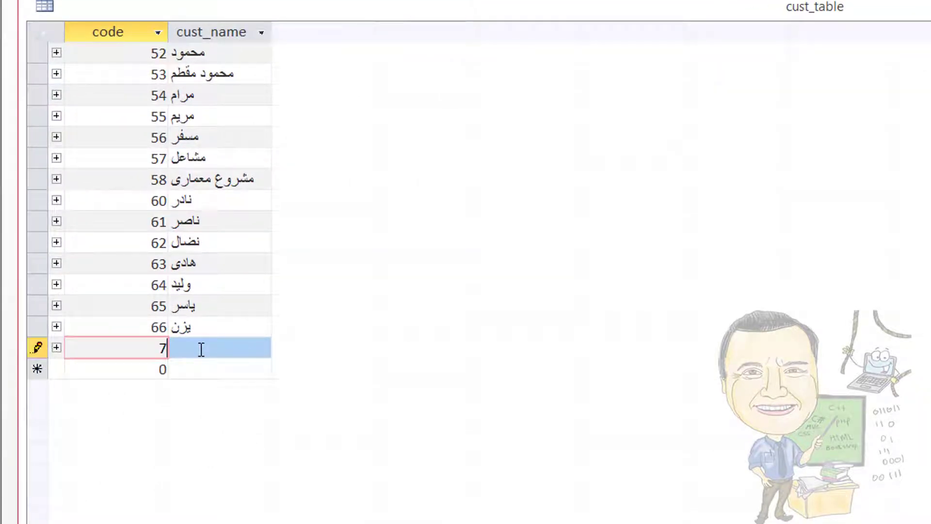
{"action": "type", "text": "0"}
{"action": "left_click", "coordinate": [201, 349]}
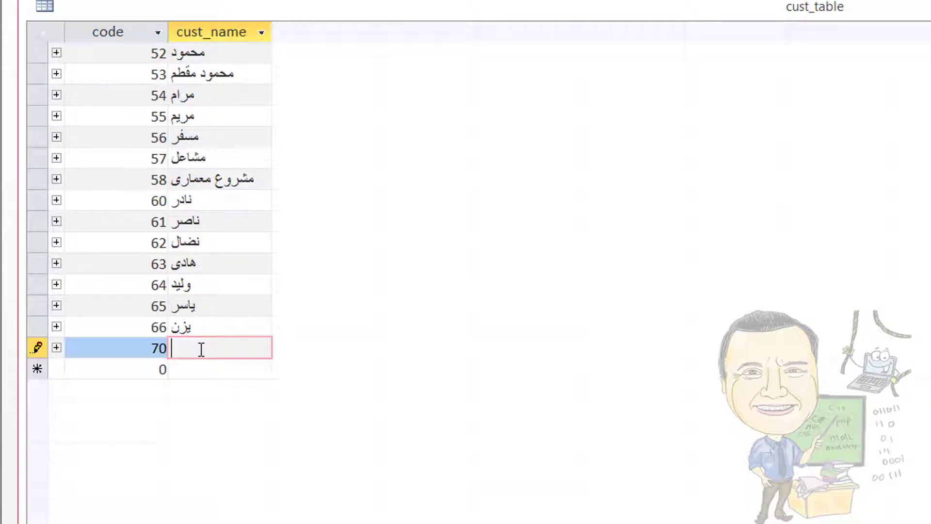
{"action": "type", "text": "test"}
{"action": "left_click", "coordinate": [204, 370]}
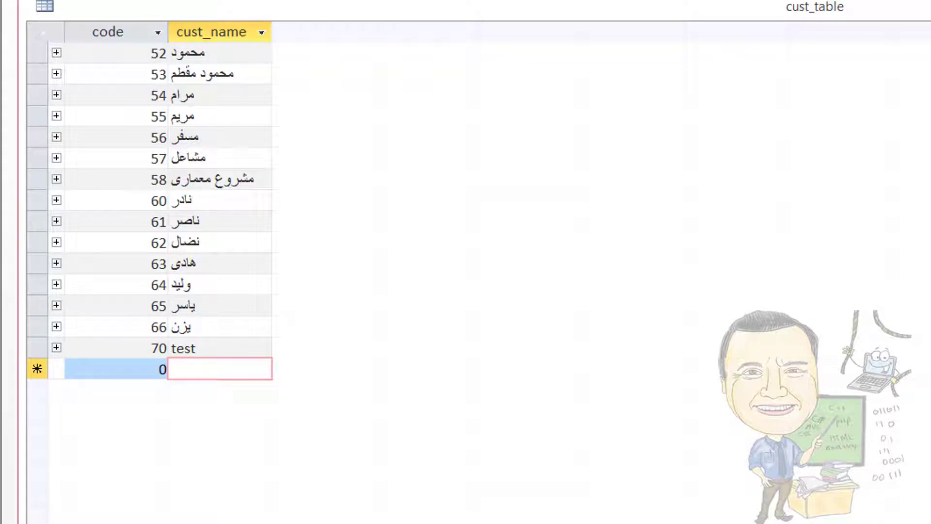
{"action": "key", "text": "ctrl+F4"}
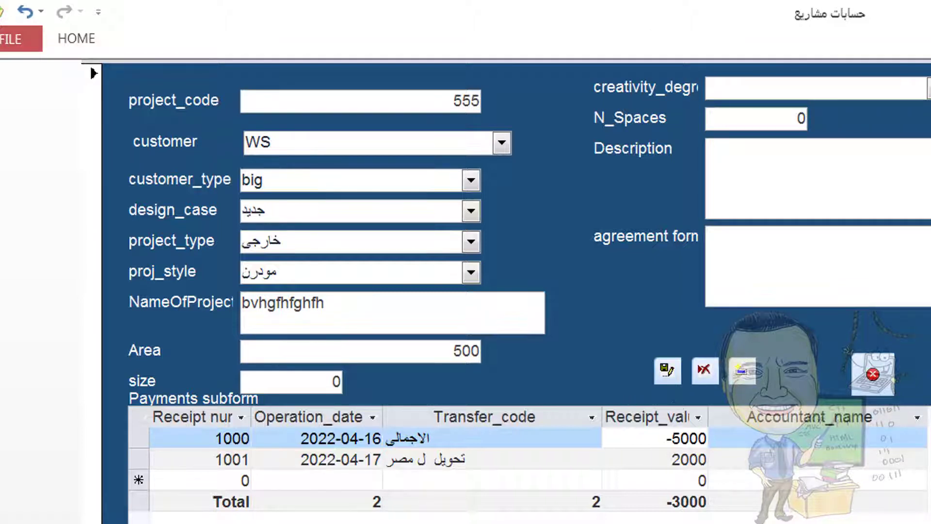
Refresh all of the form's data from the Home ribbon
{"action": "left_click", "coordinate": [78, 39]}
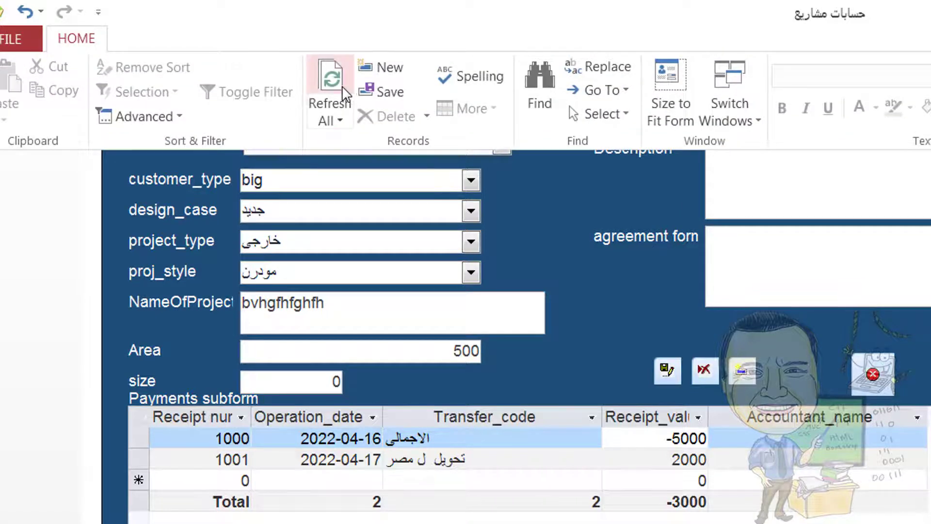
{"action": "left_click", "coordinate": [331, 80]}
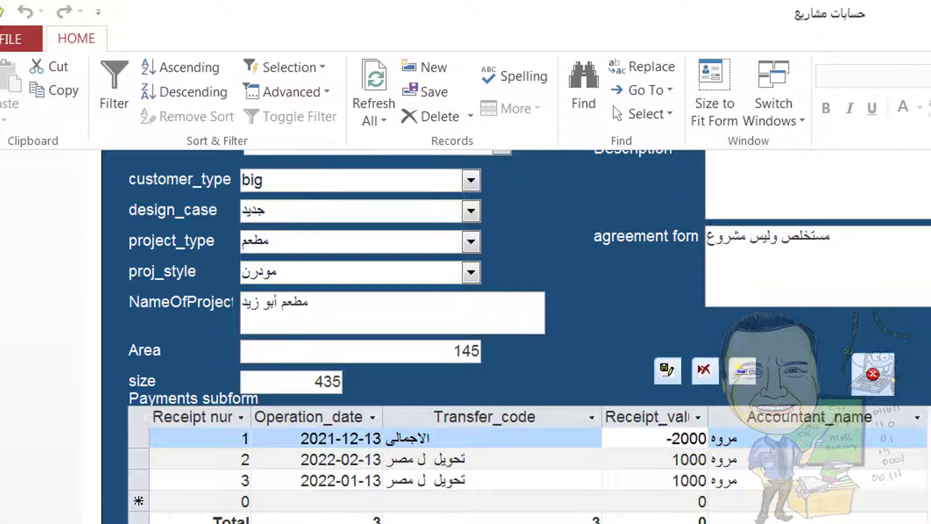
{"action": "left_click", "coordinate": [11, 38]}
{"action": "left_click", "coordinate": [15, 35]}
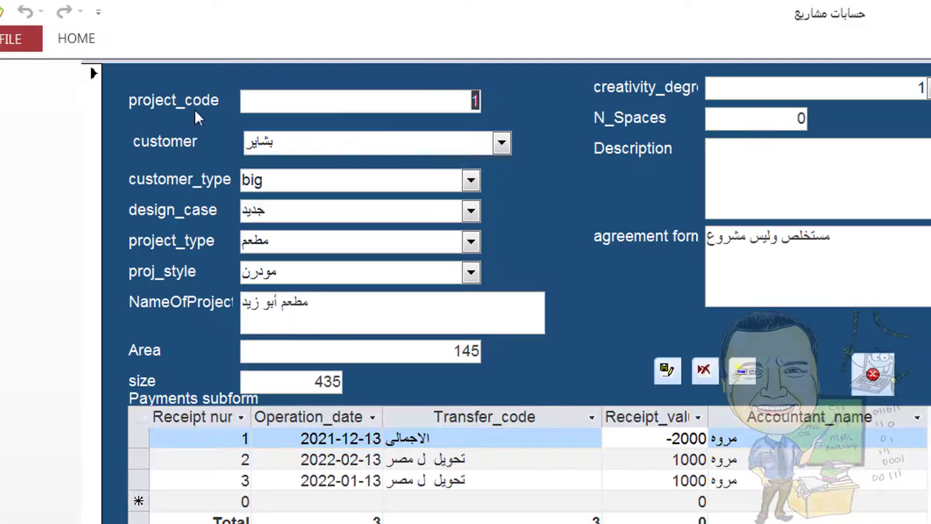
Try switching the project's customer to test, then undo the change with Esc
{"action": "left_click", "coordinate": [501, 143]}
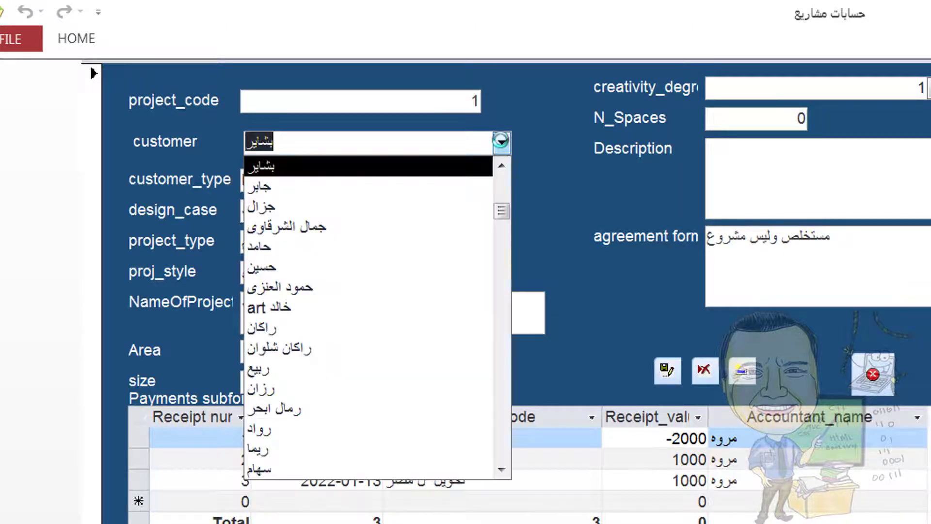
{"action": "scroll", "coordinate": [492, 245], "scroll_direction": "down", "scroll_amount": 5}
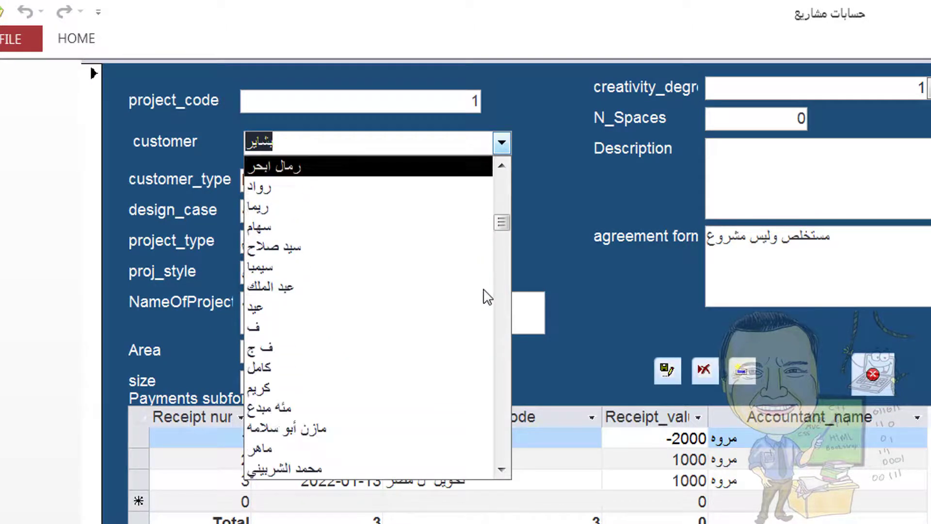
{"action": "scroll", "coordinate": [487, 297], "scroll_direction": "up", "scroll_amount": 2}
{"action": "type", "text": "task"}
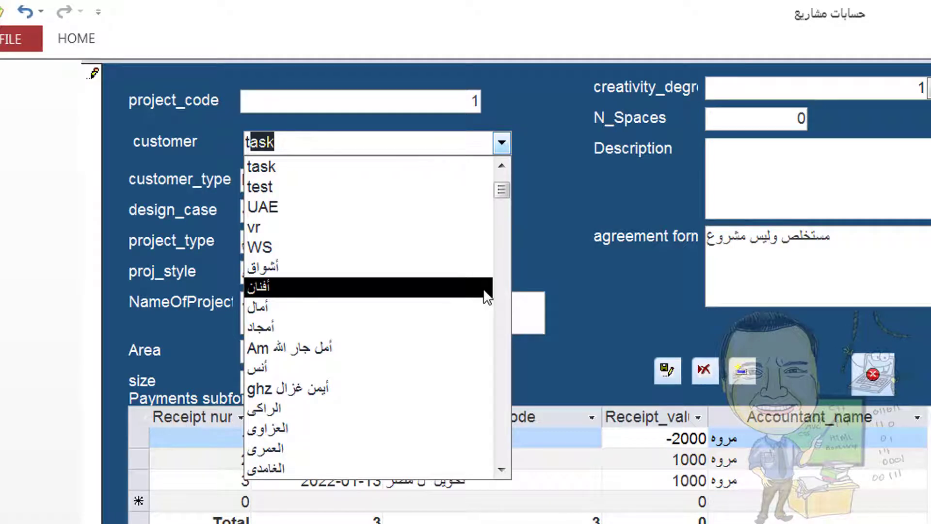
{"action": "left_click", "coordinate": [490, 188]}
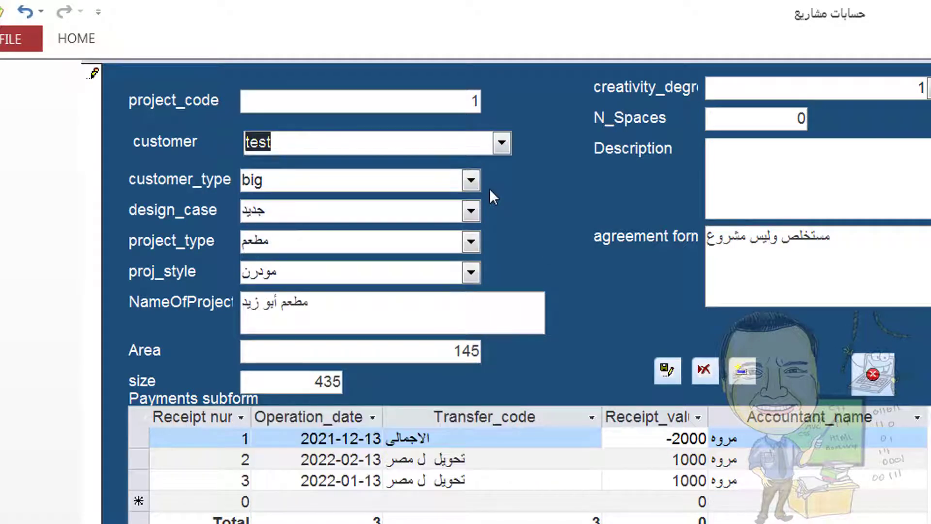
{"action": "key", "text": "Escape"}
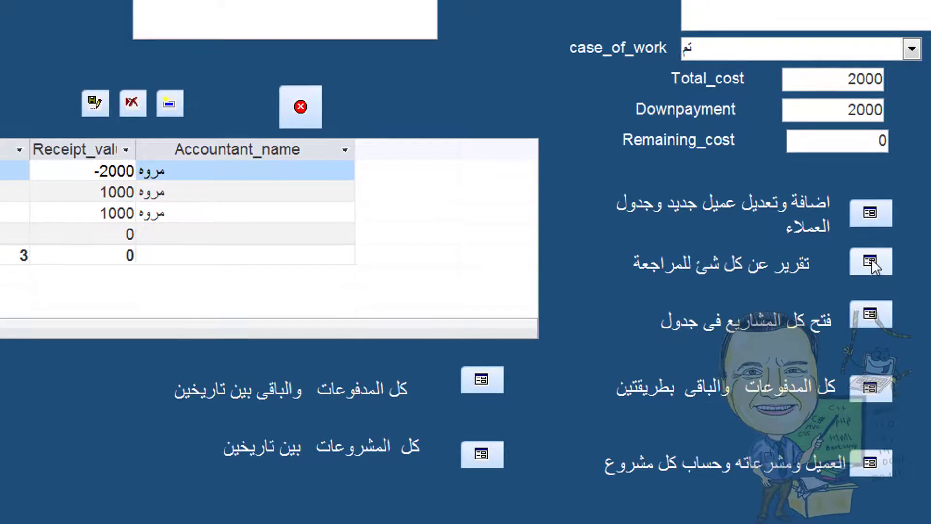
Open the 003_qproject cro crosstab and scroll through its project rows
{"action": "left_click", "coordinate": [871, 258]}
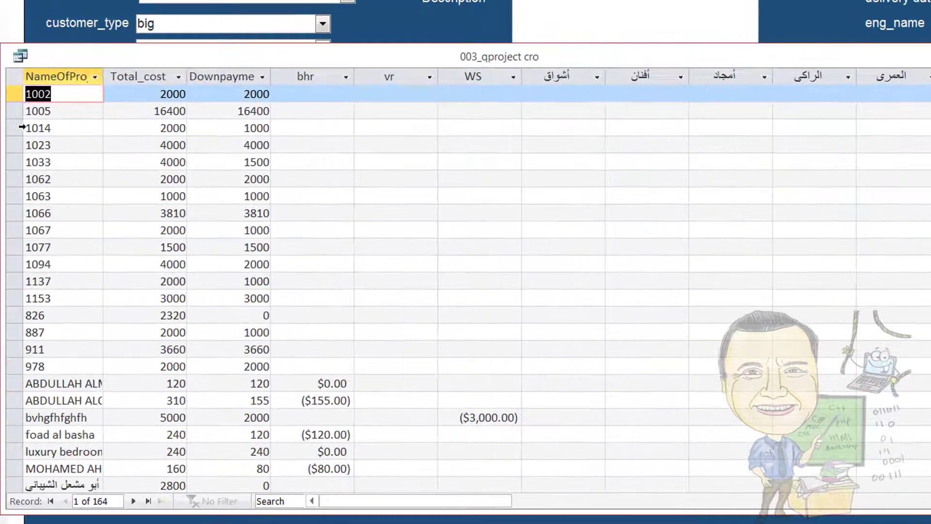
{"action": "scroll", "coordinate": [51, 247], "scroll_direction": "down", "scroll_amount": 6}
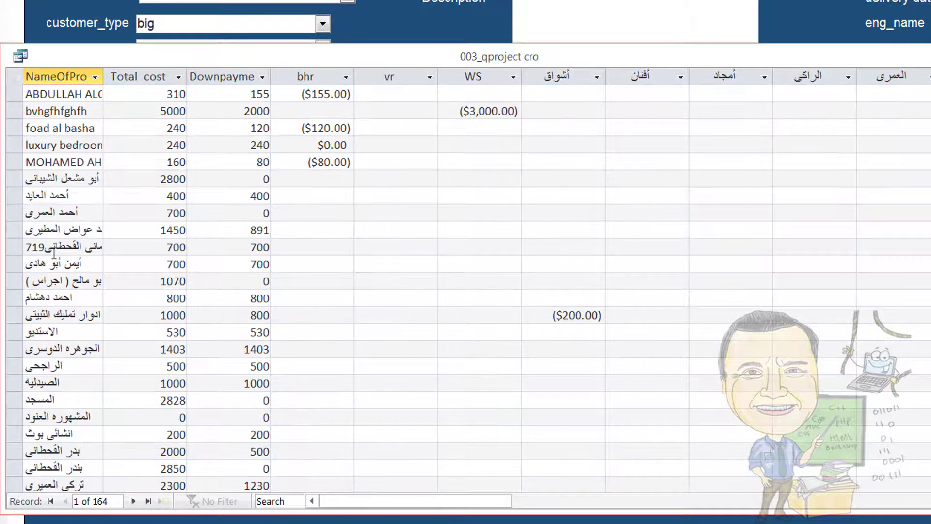
{"action": "scroll", "coordinate": [55, 252], "scroll_direction": "up", "scroll_amount": 6}
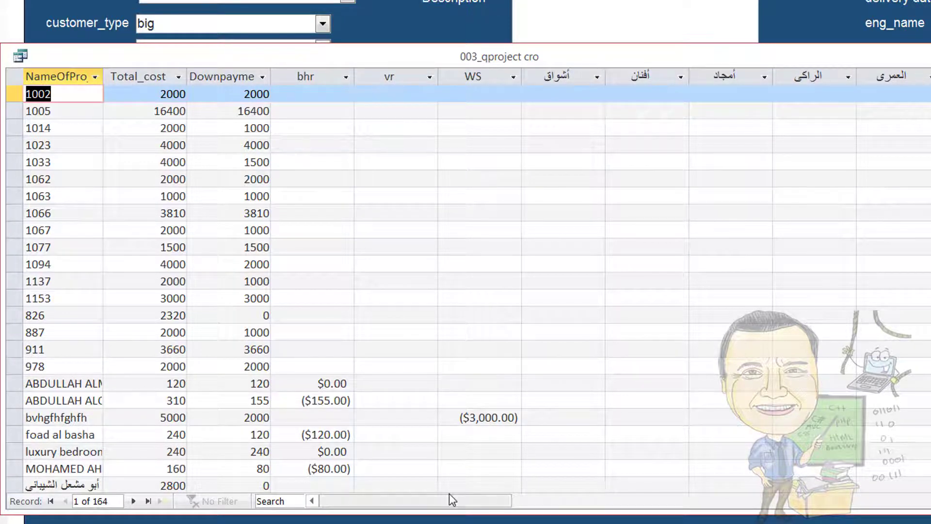
{"action": "left_click_drag", "start_coordinate": [453, 500], "coordinate": [402, 359]}
{"action": "scroll", "coordinate": [402, 359], "scroll_direction": "down", "scroll_amount": 20}
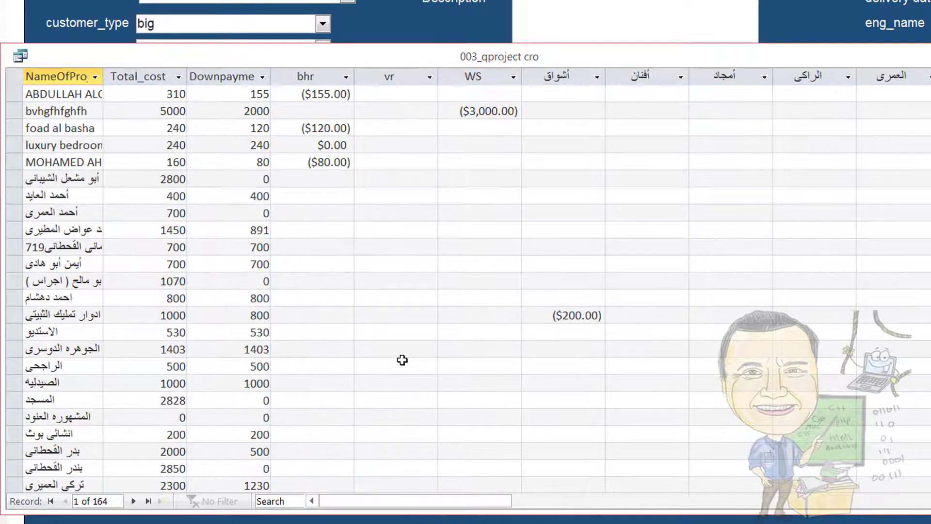
{"action": "scroll", "coordinate": [404, 361], "scroll_direction": "down", "scroll_amount": 15}
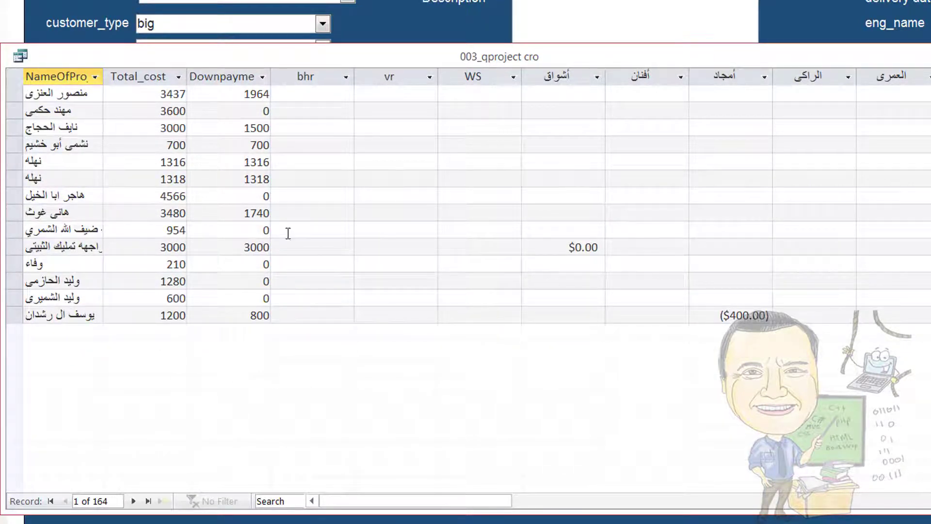
{"action": "scroll", "coordinate": [751, 333], "scroll_direction": "up", "scroll_amount": 18}
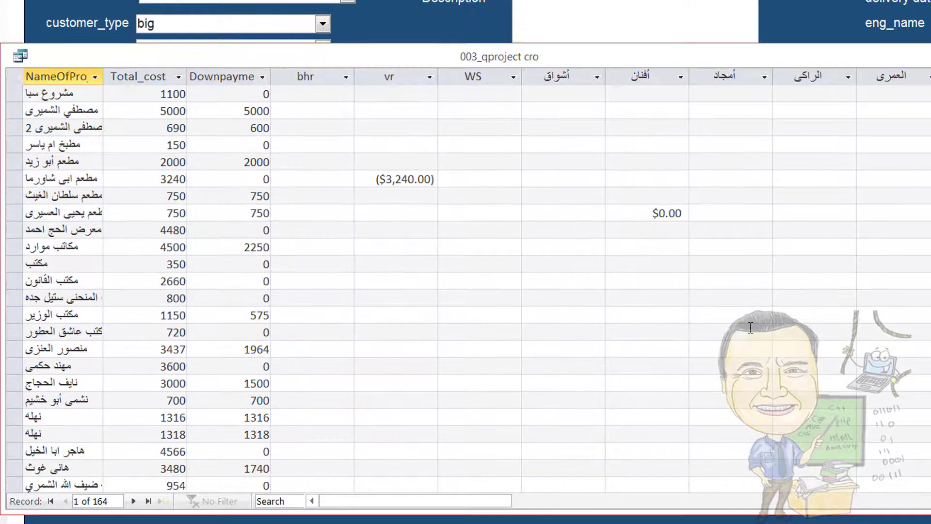
{"action": "scroll", "coordinate": [750, 328], "scroll_direction": "up", "scroll_amount": 13}
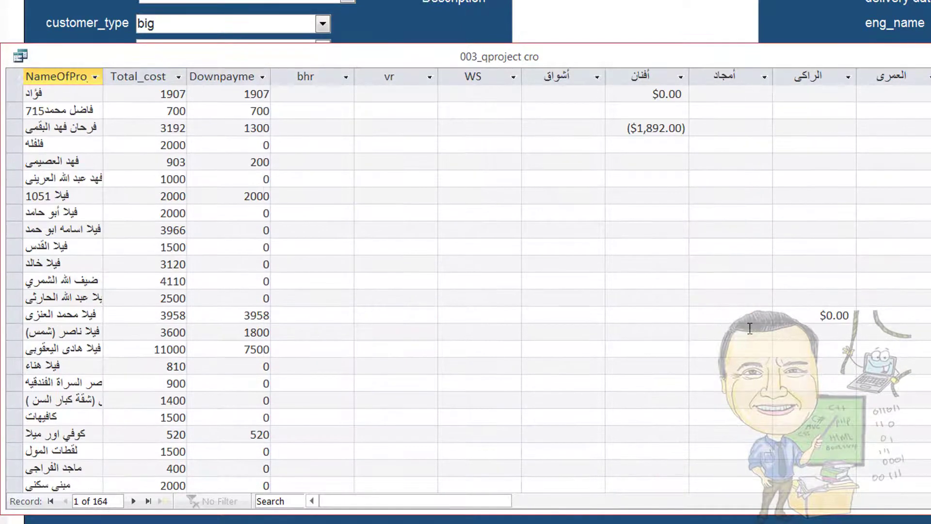
Scroll across the crosstab's per-customer balance columns
{"action": "left_click_drag", "start_coordinate": [472, 499], "coordinate": [388, 466]}
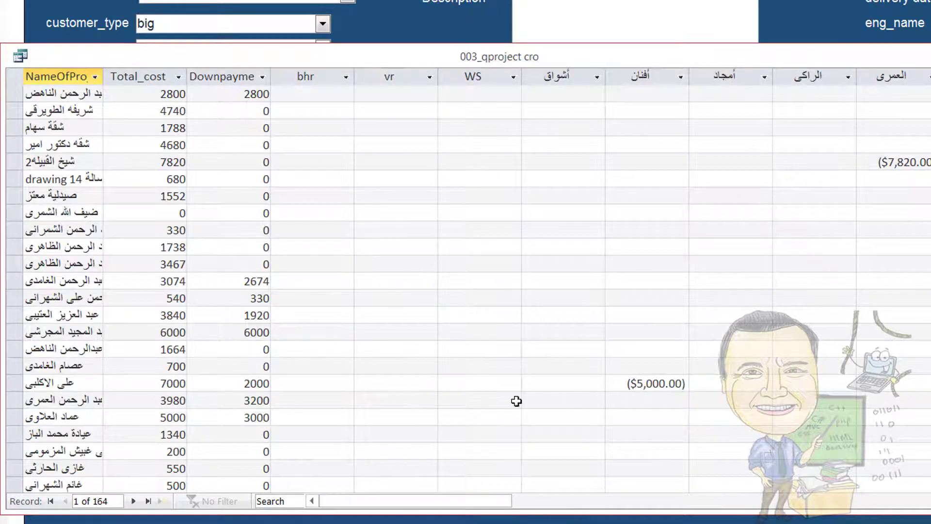
{"action": "scroll", "coordinate": [850, 178], "scroll_direction": "up", "scroll_amount": 16}
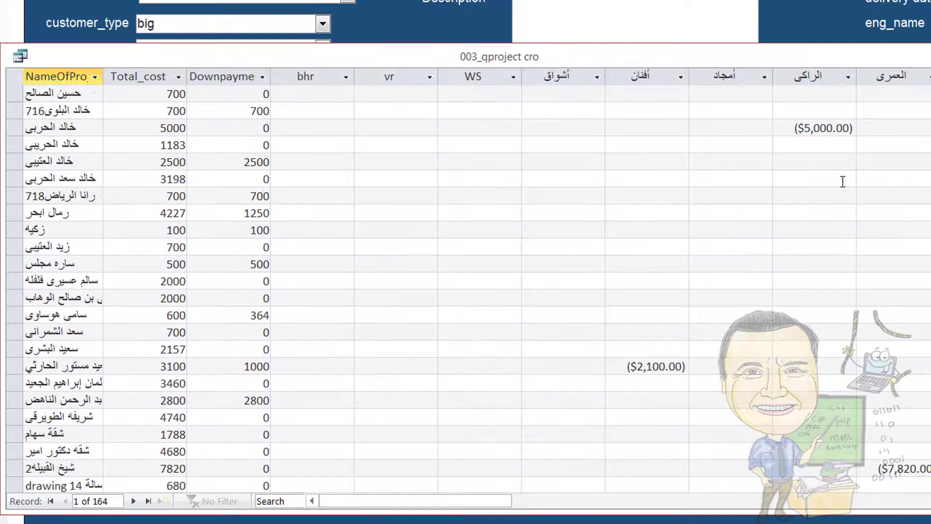
{"action": "scroll", "coordinate": [842, 181], "scroll_direction": "up", "scroll_amount": 5}
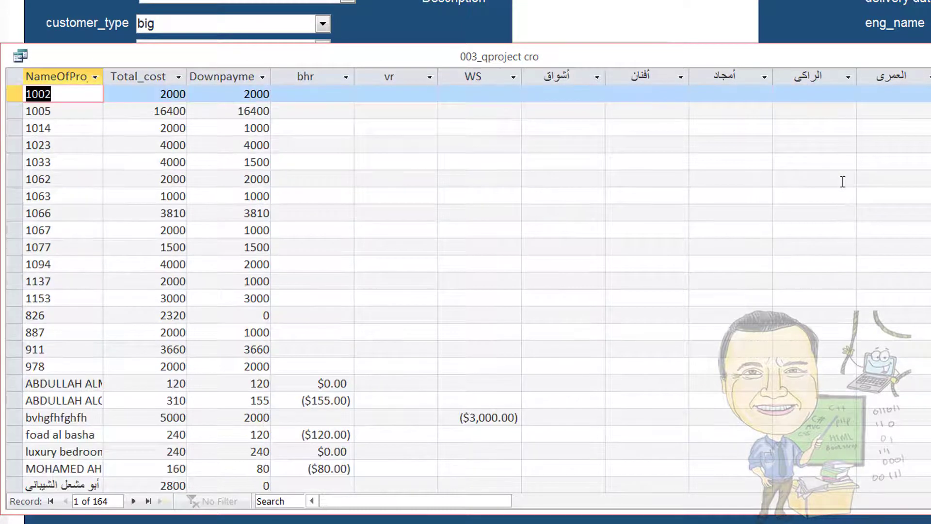
{"action": "scroll", "coordinate": [279, 241], "scroll_direction": "down", "scroll_amount": 4}
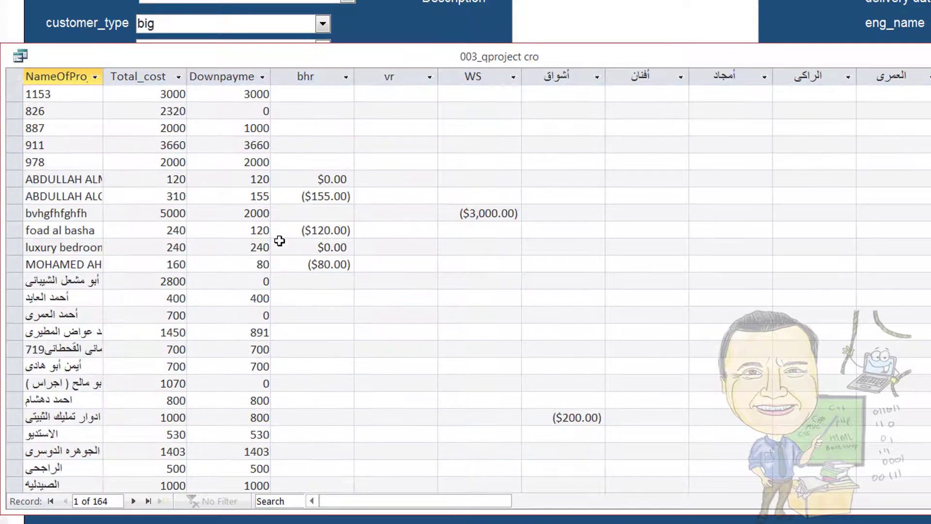
{"action": "scroll", "coordinate": [279, 241], "scroll_direction": "up", "scroll_amount": 4}
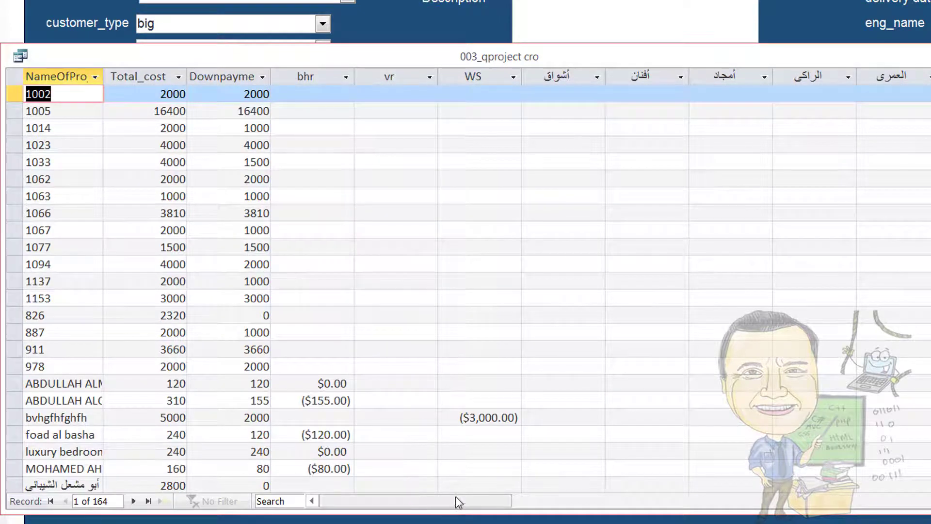
{"action": "left_click_drag", "start_coordinate": [453, 505], "coordinate": [511, 499]}
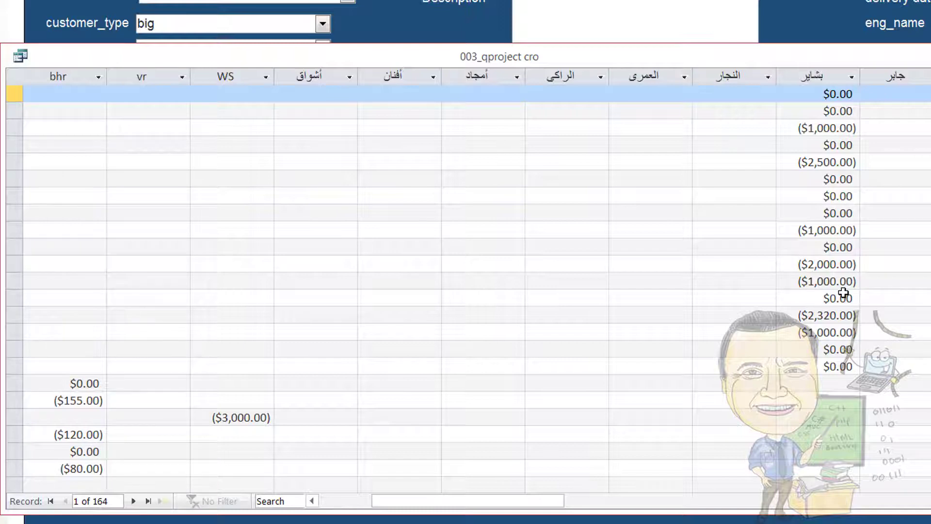
Scroll the crosstab, select all its records, then close the 003_qproject cro window
{"action": "scroll", "coordinate": [806, 326], "scroll_direction": "down", "scroll_amount": 10}
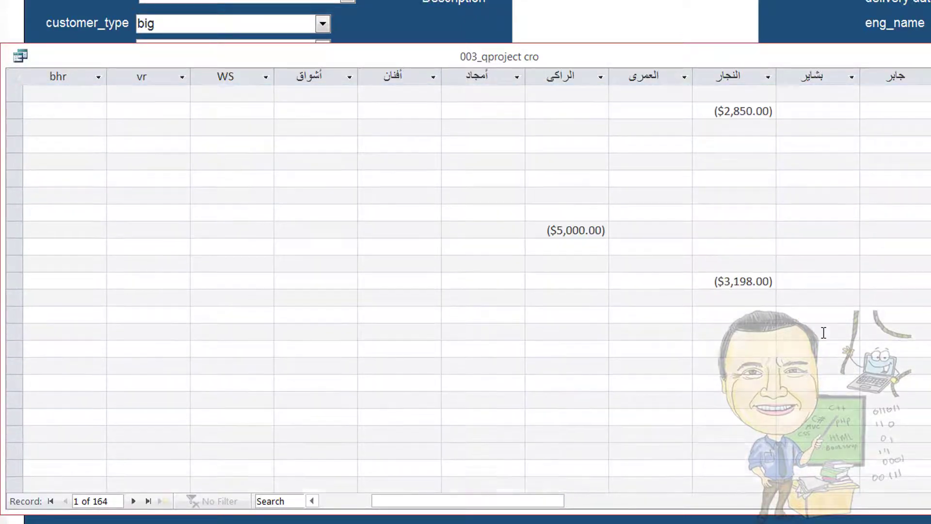
{"action": "scroll", "coordinate": [823, 332], "scroll_direction": "down", "scroll_amount": 6}
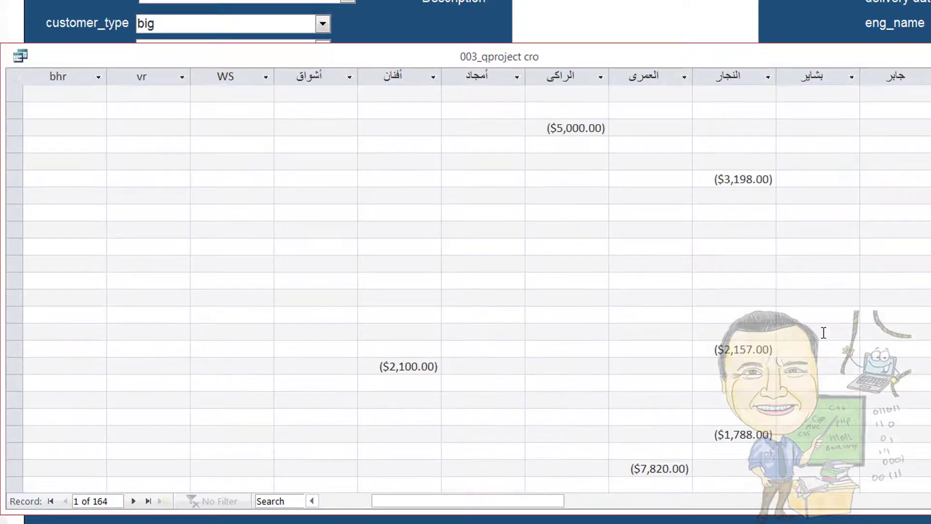
{"action": "left_click", "coordinate": [15, 79]}
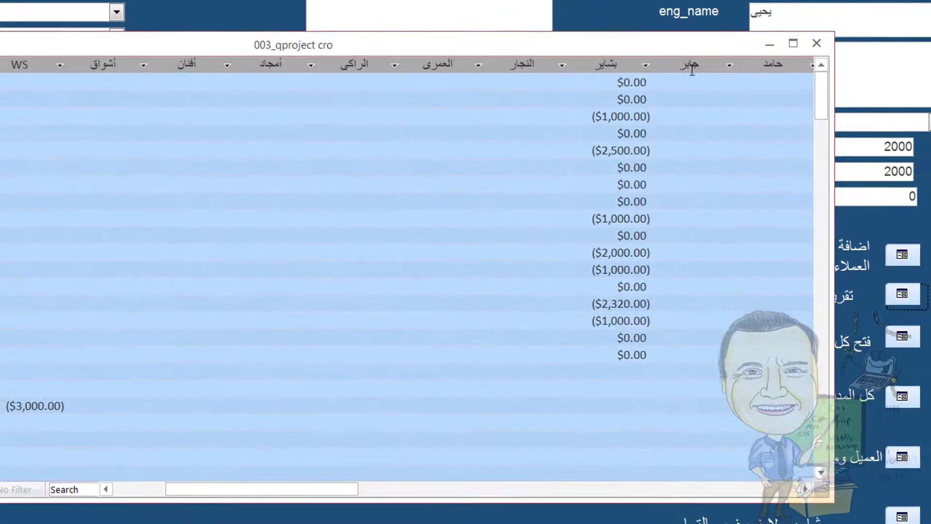
{"action": "left_click", "coordinate": [816, 42]}
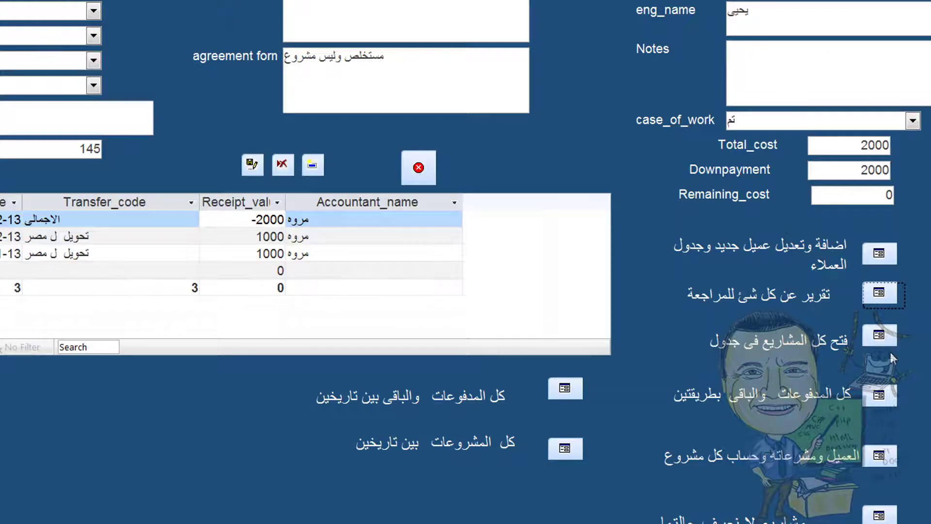
Open, select all in, and close the all-projects list, then open 002_Q_payment_all
{"action": "left_click", "coordinate": [883, 338]}
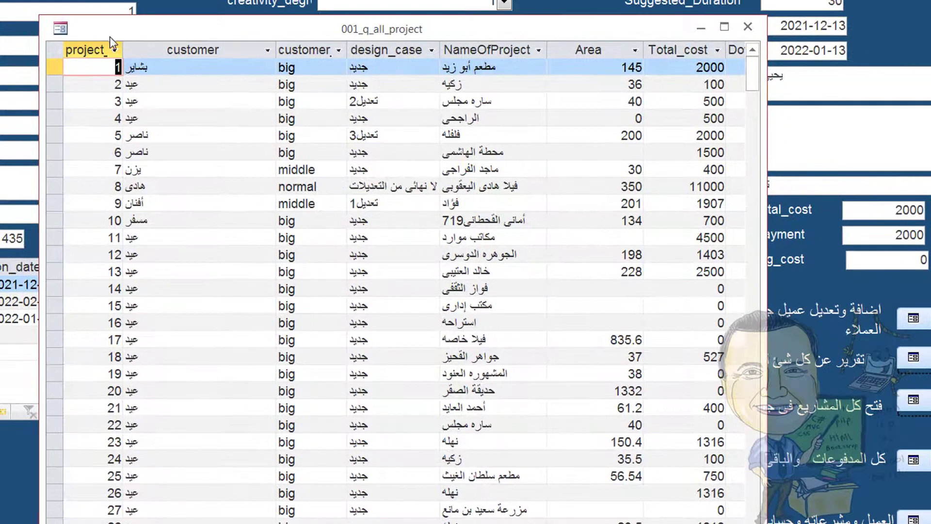
{"action": "left_click", "coordinate": [56, 54]}
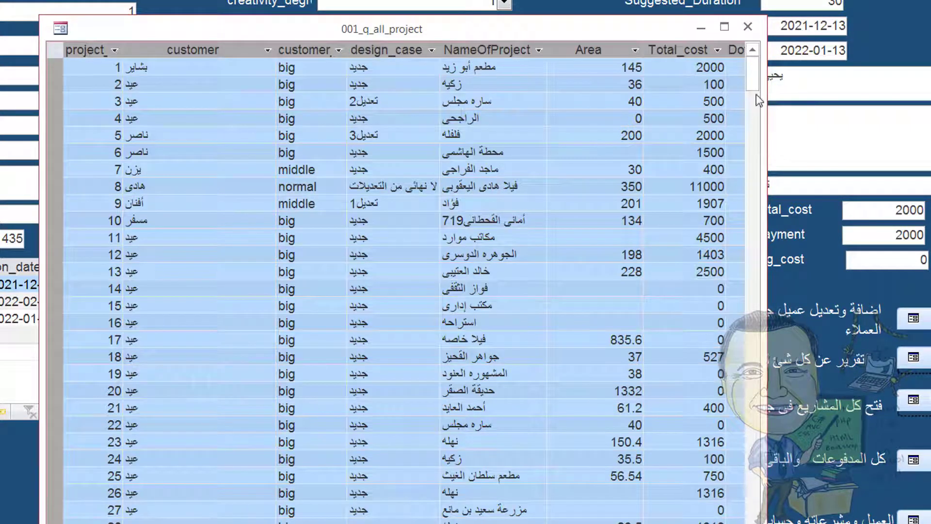
{"action": "left_click", "coordinate": [748, 27]}
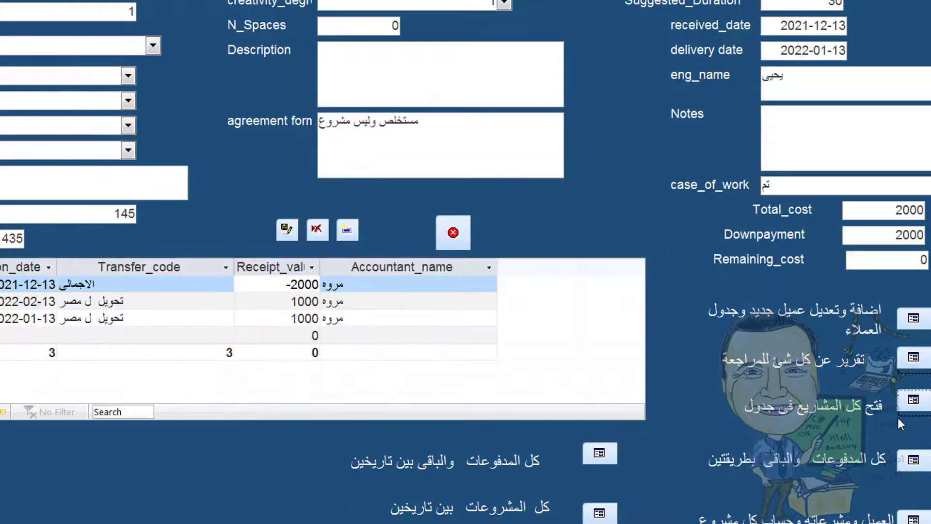
{"action": "left_click", "coordinate": [911, 467]}
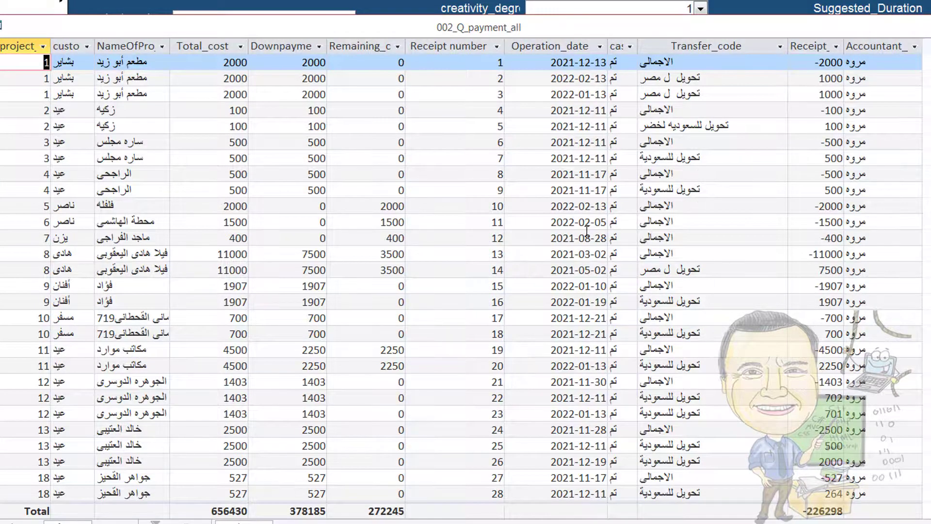
Scroll the 002_Q_payment_all results and close them with Ctrl+W
{"action": "scroll", "coordinate": [586, 230], "scroll_direction": "down", "scroll_amount": 4}
{"action": "scroll", "coordinate": [589, 233], "scroll_direction": "up", "scroll_amount": 4}
{"action": "key", "text": "ctrl+w"}
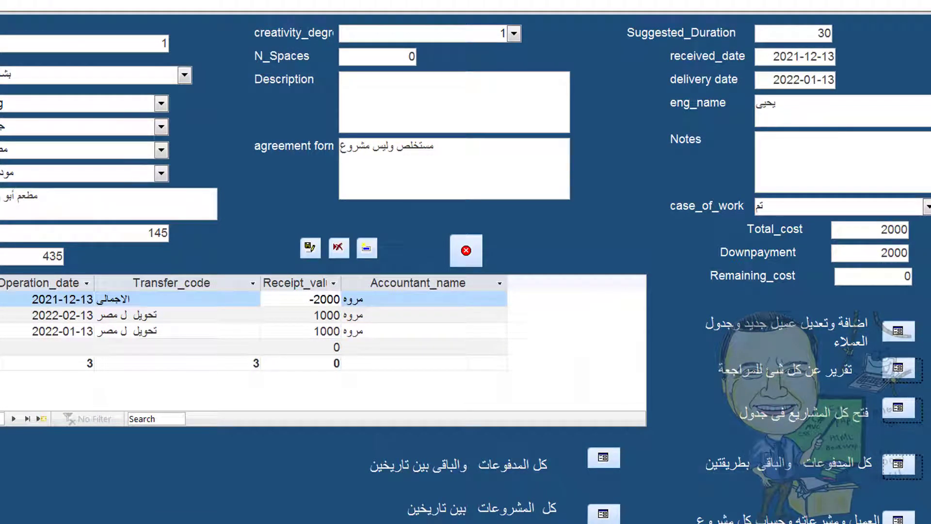
Open and close 001_q_all_project, then open the all-payments-with-remaining query
{"action": "left_click", "coordinate": [897, 409]}
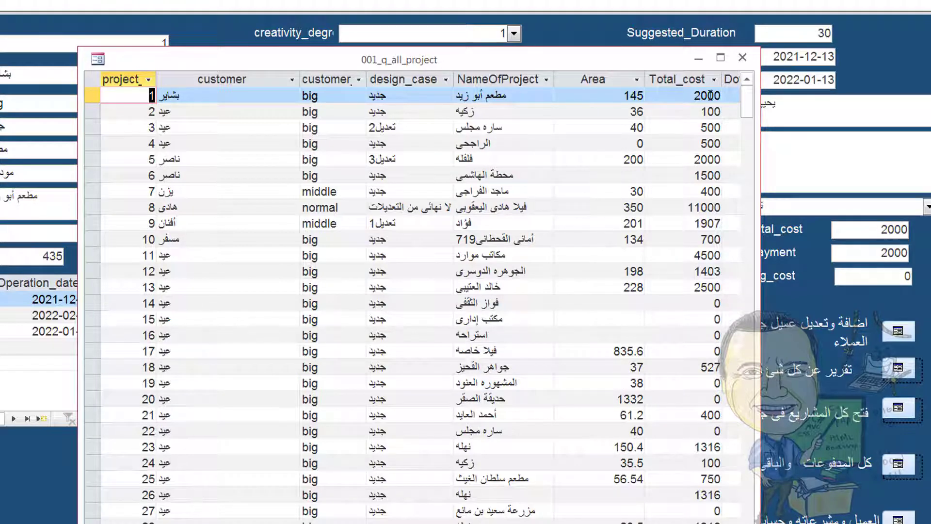
{"action": "left_click", "coordinate": [743, 57]}
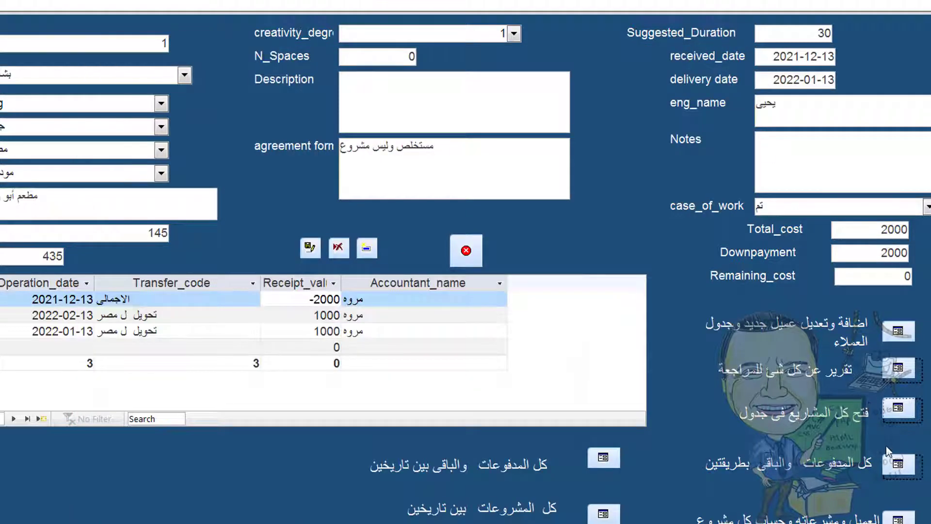
{"action": "left_click", "coordinate": [890, 475]}
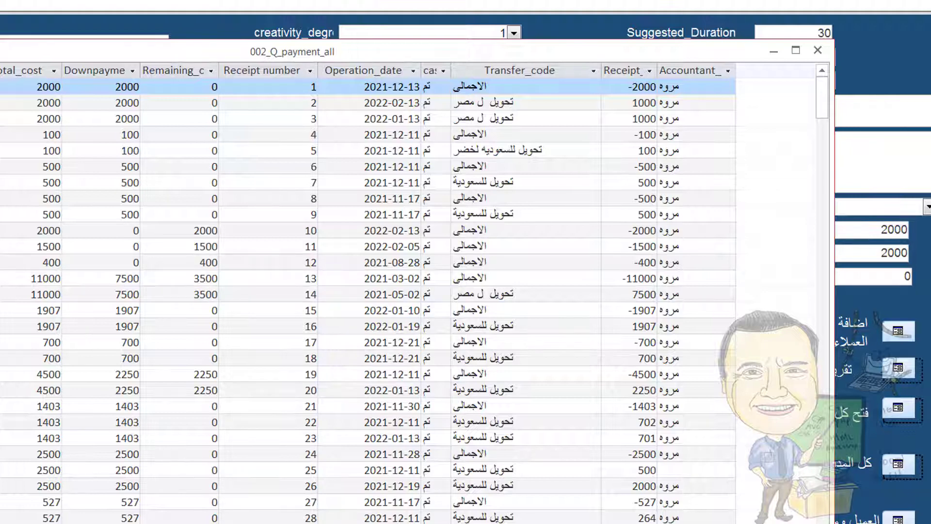
Close the 002_Q_payment_all results and select the project code field on the form
{"action": "left_click", "coordinate": [818, 50]}
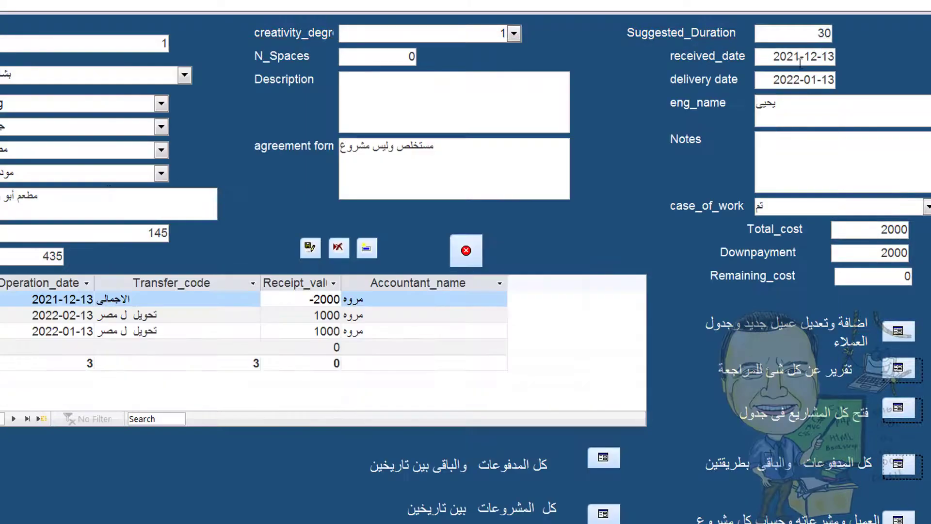
{"action": "double_click", "coordinate": [160, 45]}
Use Find to locate project code 8, showing its 11000 cost and 3500 remaining
{"action": "left_click", "coordinate": [97, 1]}
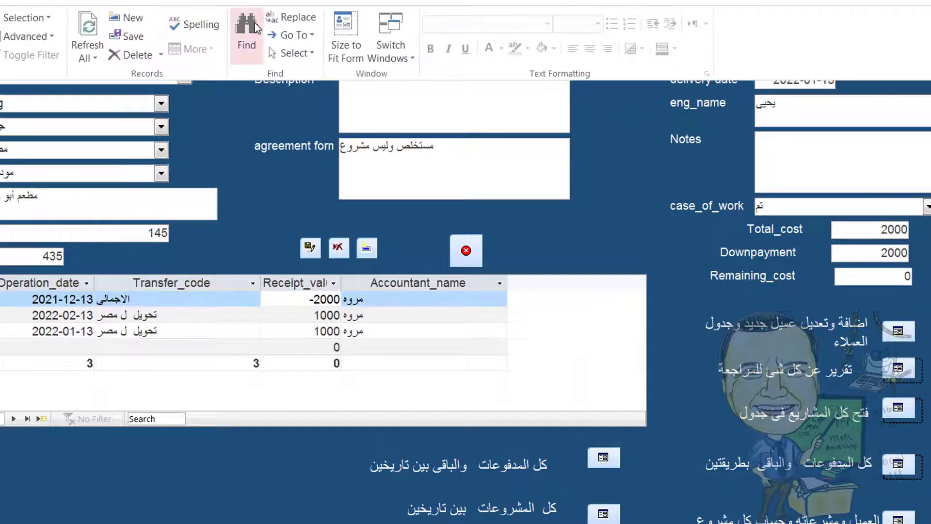
{"action": "left_click", "coordinate": [256, 28]}
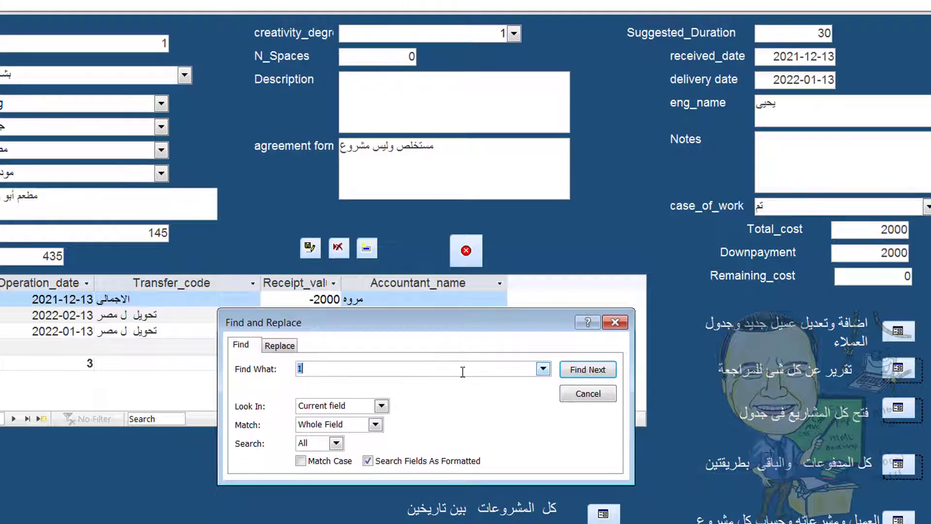
{"action": "key", "text": "Return"}
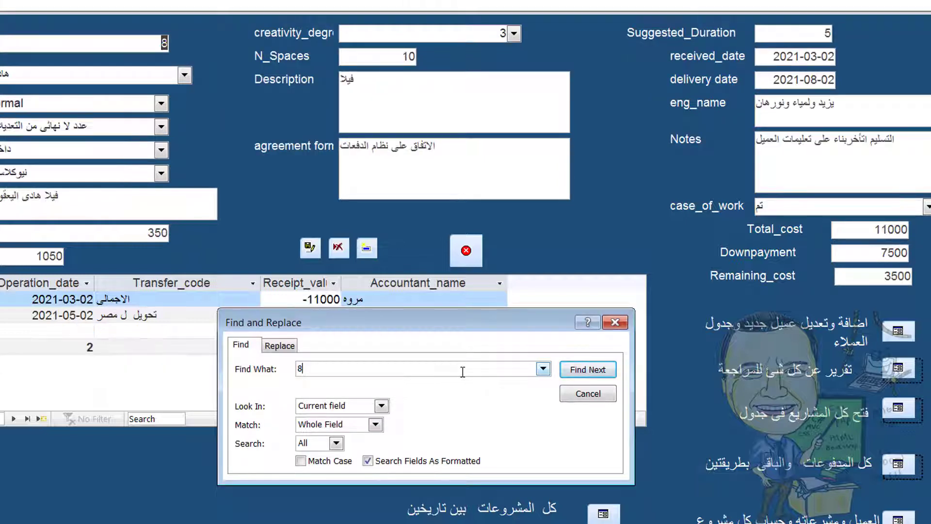
{"action": "left_click", "coordinate": [614, 323]}
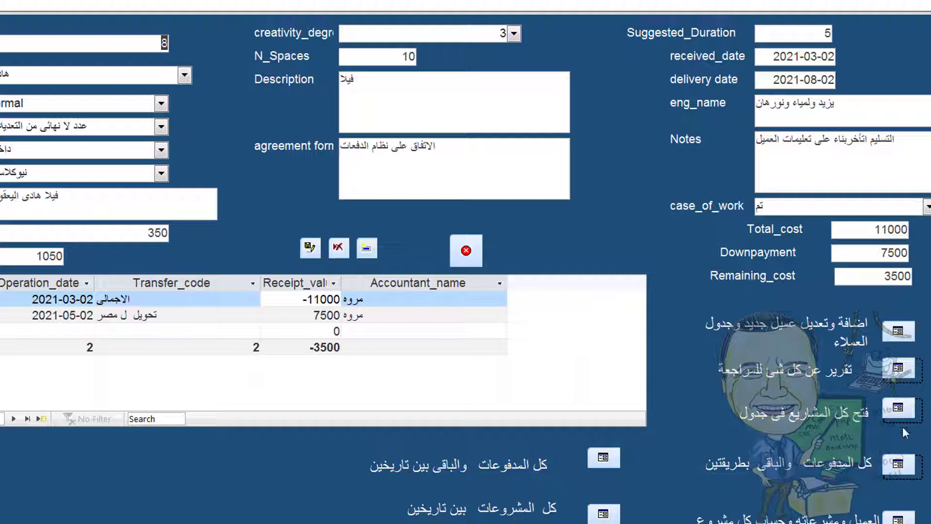
{"action": "left_click", "coordinate": [898, 464]}
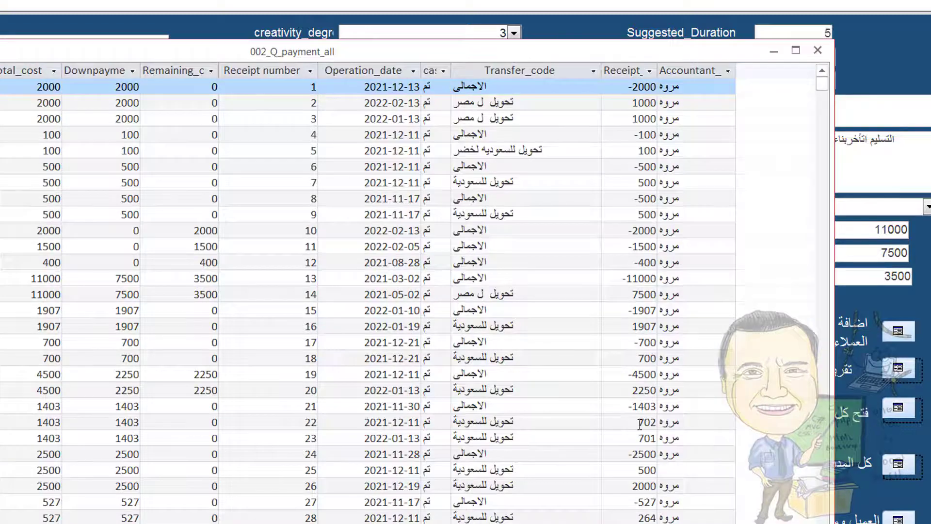
{"action": "scroll", "coordinate": [600, 371], "scroll_direction": "down", "scroll_amount": 6}
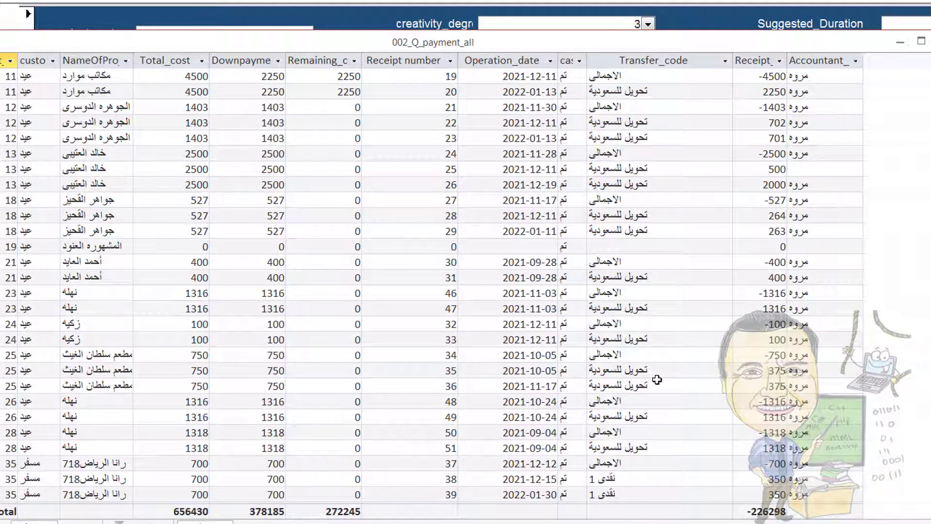
{"action": "key", "text": "ctrl+w"}
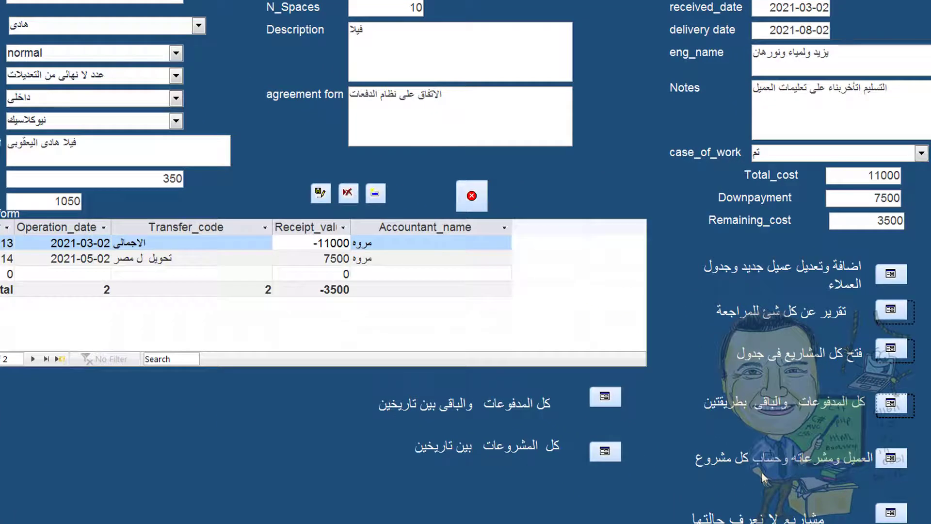
{"action": "left_click", "coordinate": [895, 464]}
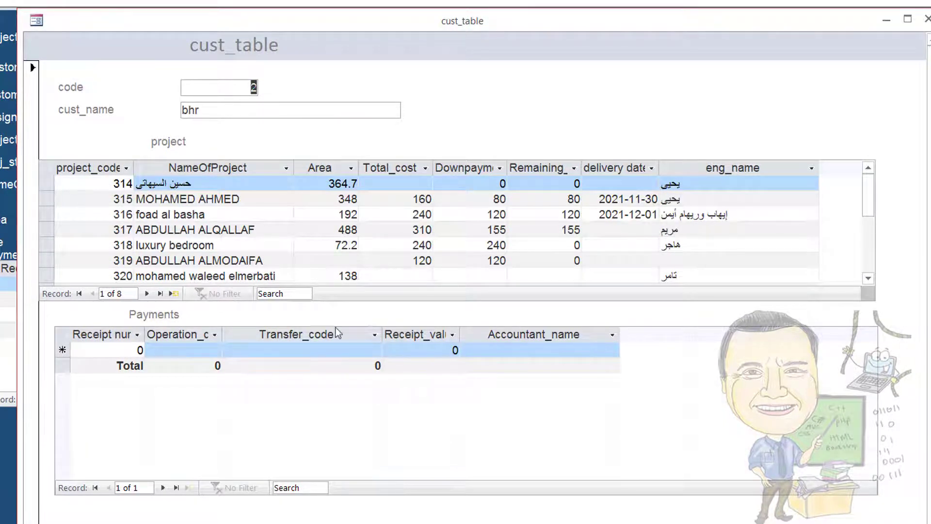
{"action": "left_click", "coordinate": [186, 201]}
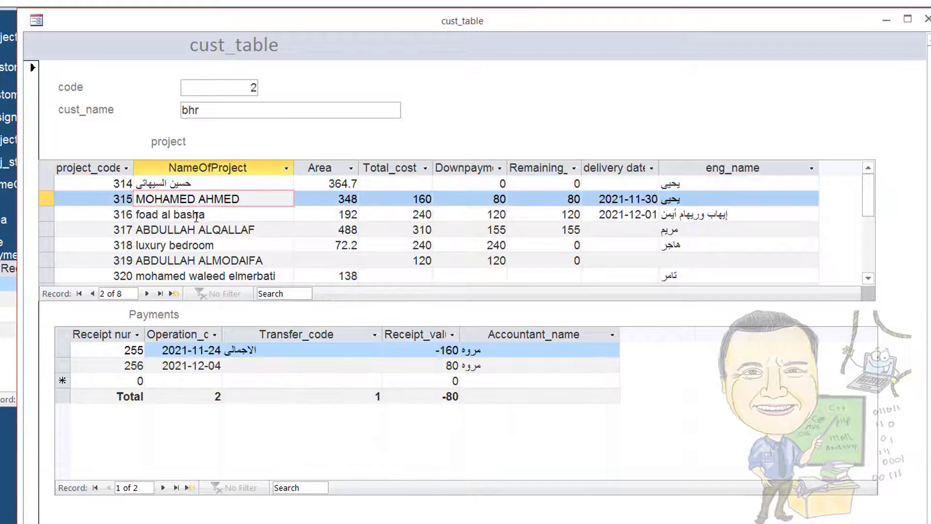
{"action": "left_click", "coordinate": [195, 214]}
{"action": "left_click", "coordinate": [201, 231]}
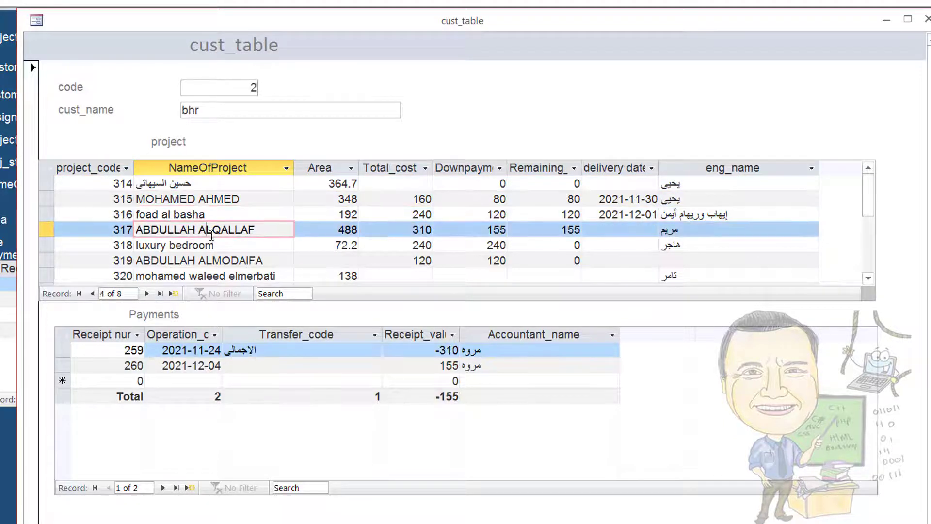
{"action": "left_click", "coordinate": [207, 245]}
{"action": "left_click", "coordinate": [212, 260]}
{"action": "left_click", "coordinate": [212, 276]}
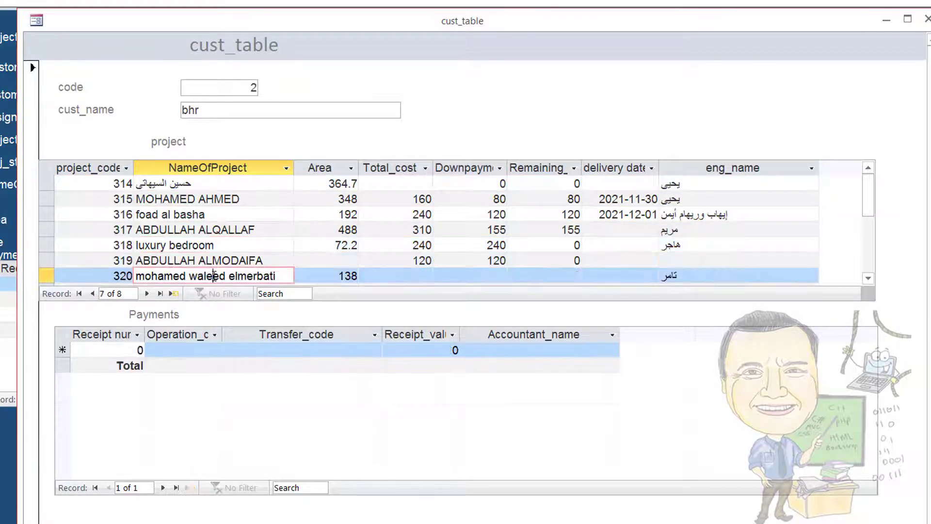
{"action": "scroll", "coordinate": [439, 237], "scroll_direction": "down", "scroll_amount": 2}
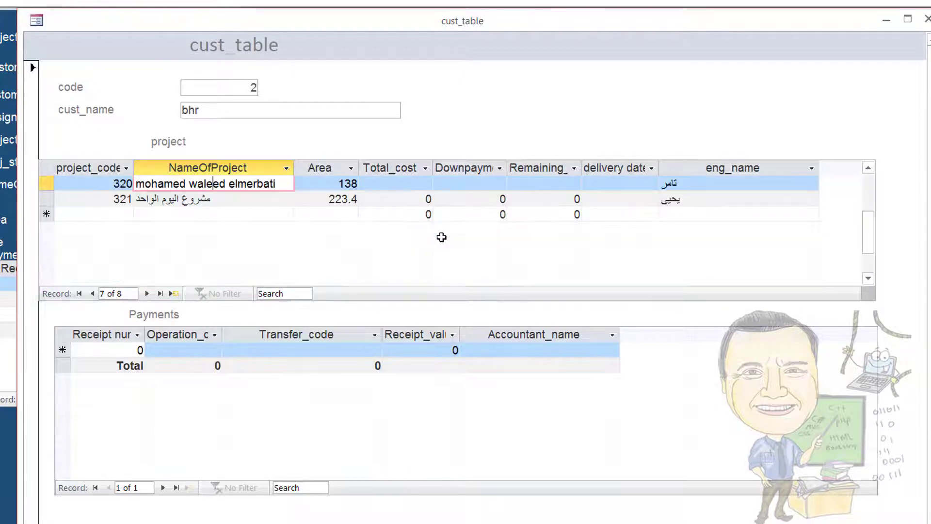
{"action": "left_click", "coordinate": [216, 196]}
{"action": "scroll", "coordinate": [390, 324], "scroll_direction": "up", "scroll_amount": 2}
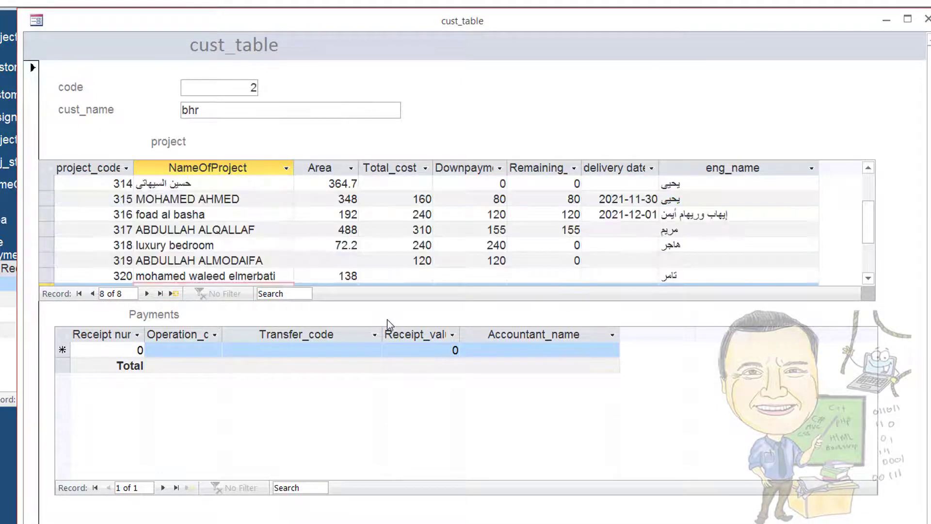
{"action": "left_click", "coordinate": [198, 230]}
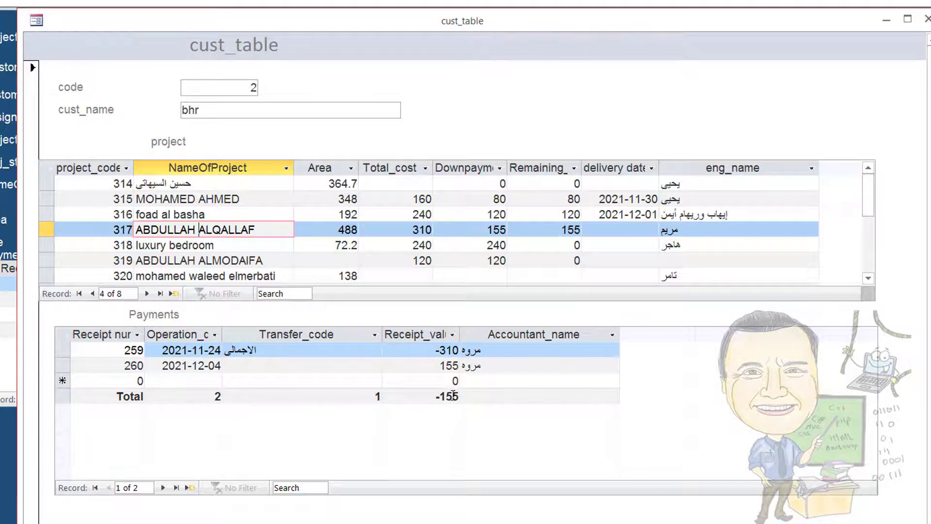
{"action": "left_click", "coordinate": [490, 214]}
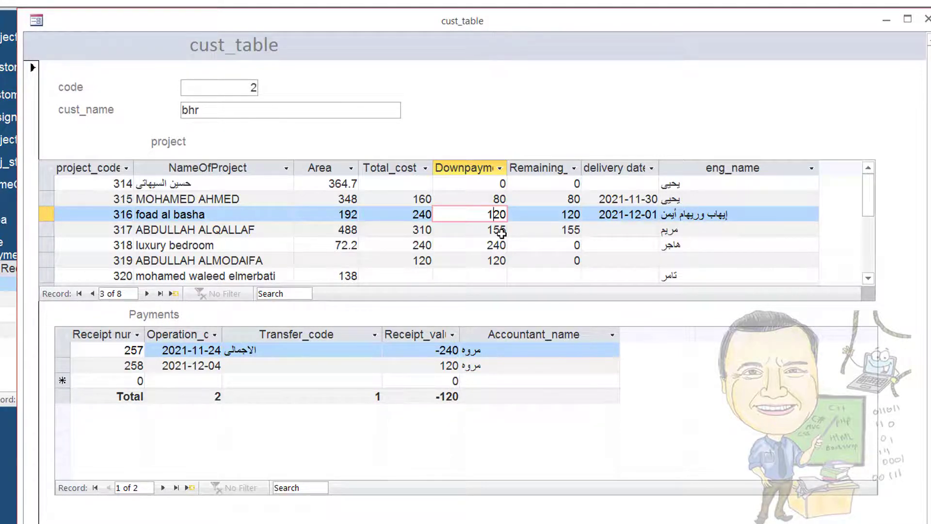
{"action": "left_click", "coordinate": [499, 232]}
{"action": "left_click", "coordinate": [500, 245]}
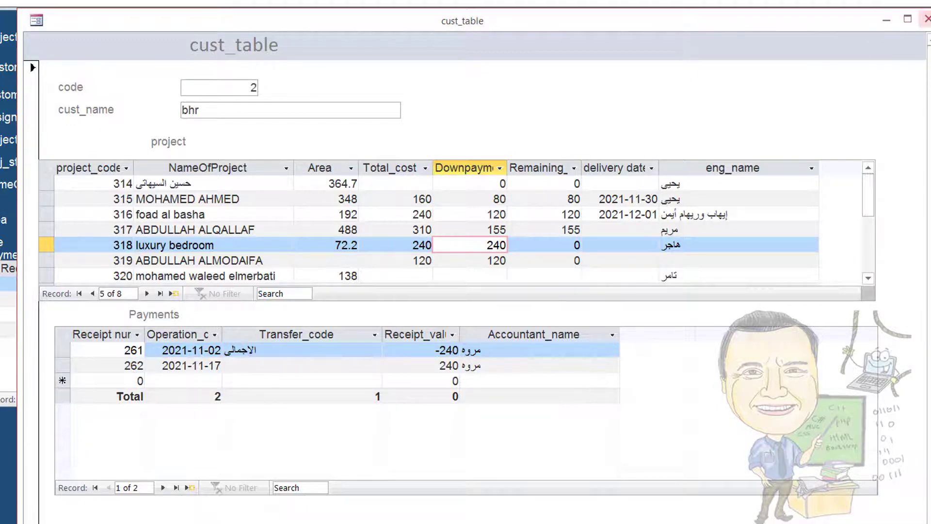
{"action": "left_click", "coordinate": [926, 19]}
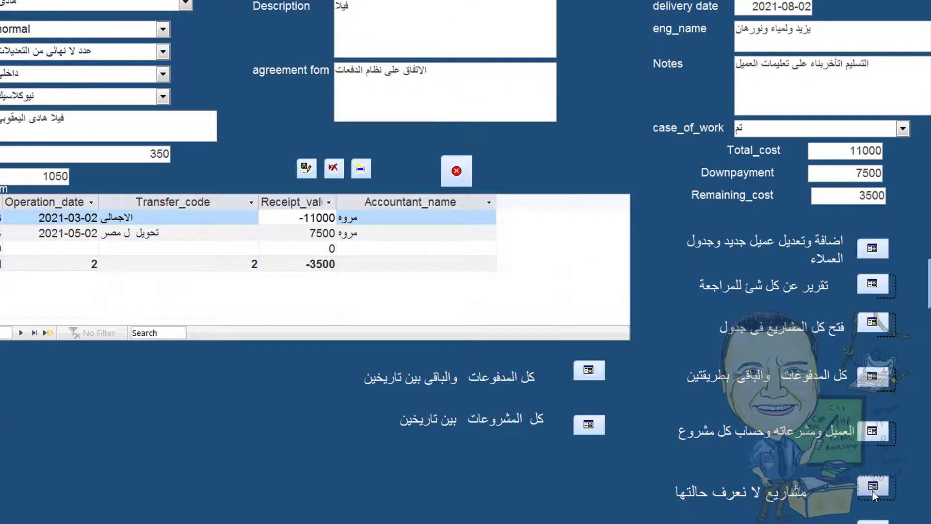
{"action": "left_click", "coordinate": [872, 489]}
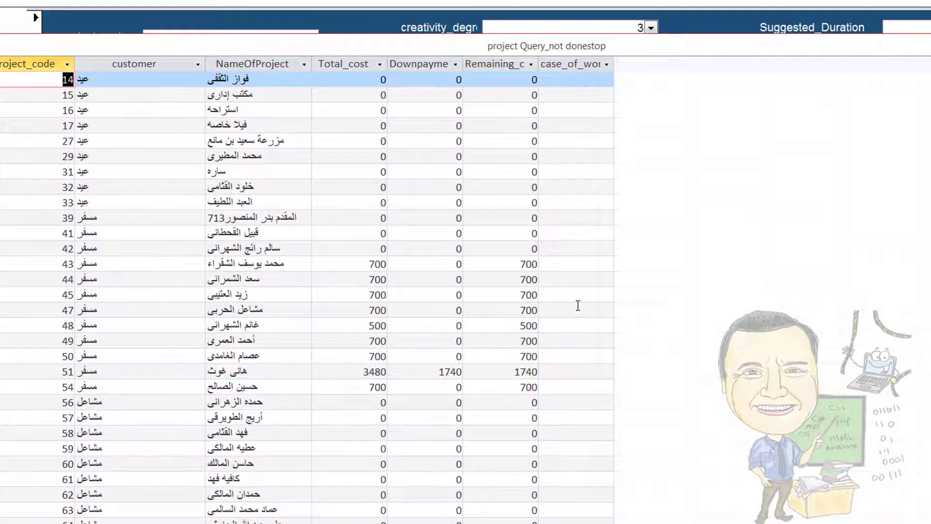
{"action": "scroll", "coordinate": [570, 232], "scroll_direction": "down", "scroll_amount": 20}
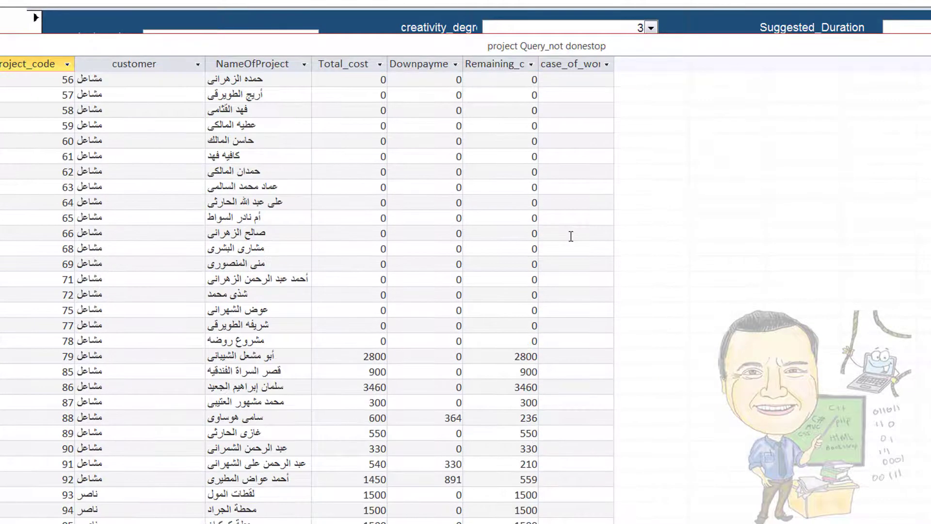
{"action": "scroll", "coordinate": [570, 251], "scroll_direction": "down", "scroll_amount": 8}
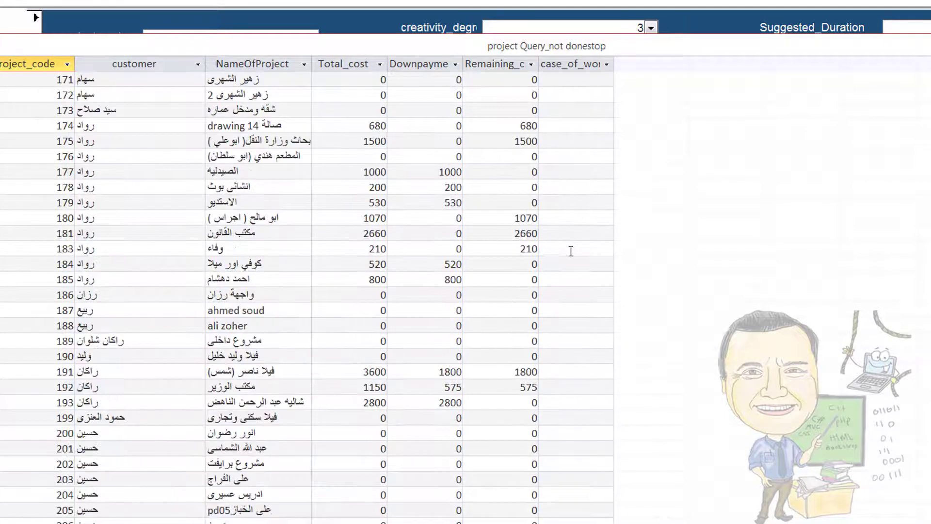
{"action": "scroll", "coordinate": [597, 322], "scroll_direction": "down", "scroll_amount": 20}
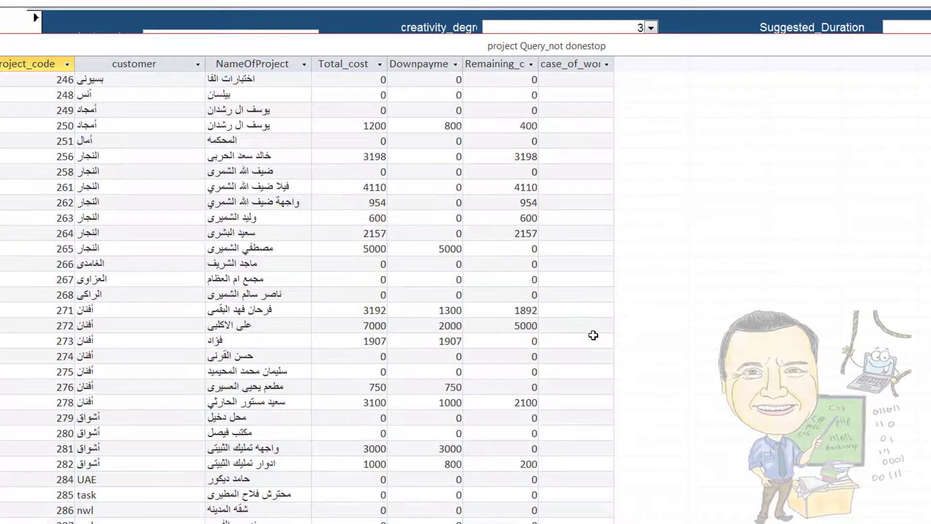
{"action": "scroll", "coordinate": [592, 335], "scroll_direction": "up", "scroll_amount": 20}
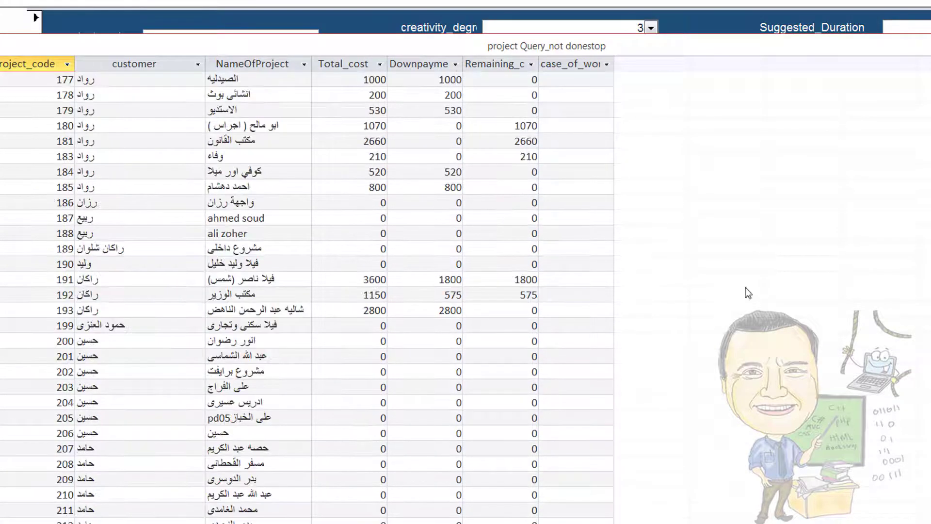
{"action": "key", "text": "ctrl+w"}
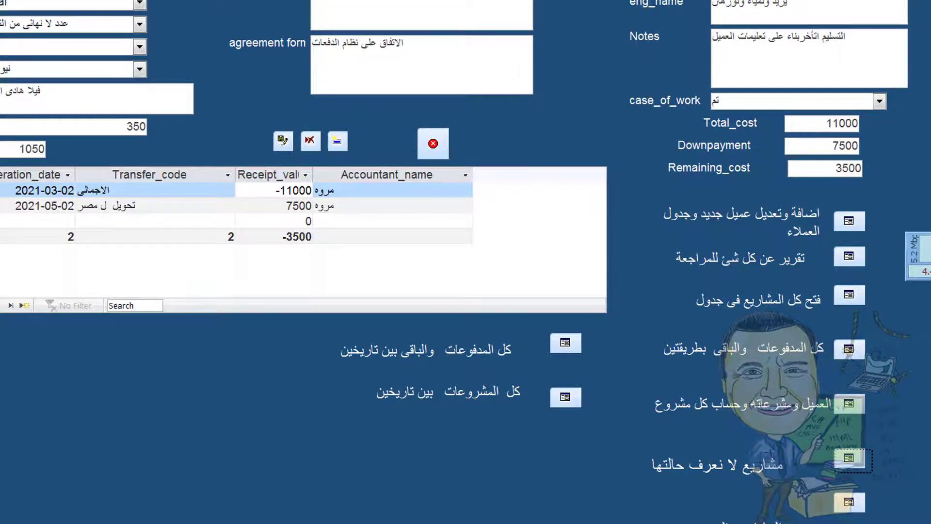
{"action": "scroll", "coordinate": [465, 262], "scroll_direction": "down", "scroll_amount": 3}
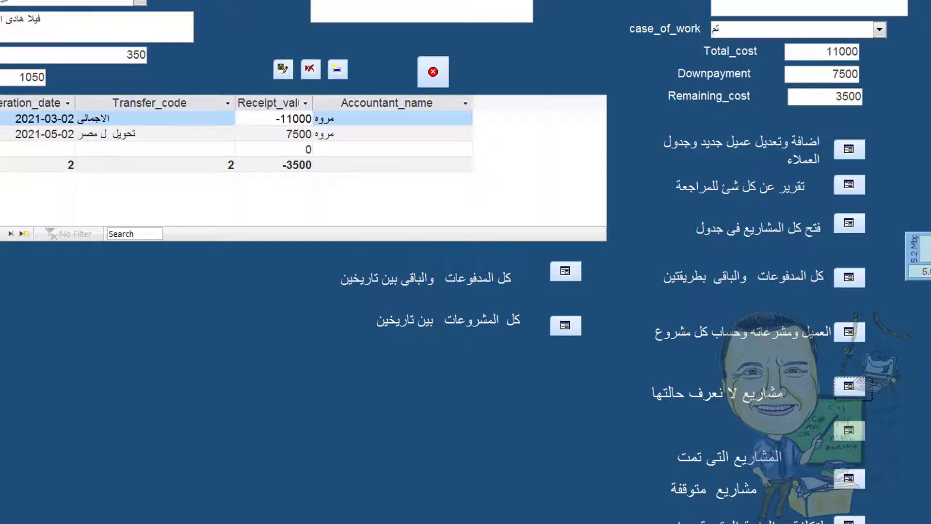
{"action": "scroll", "coordinate": [845, 406], "scroll_direction": "down", "scroll_amount": 3}
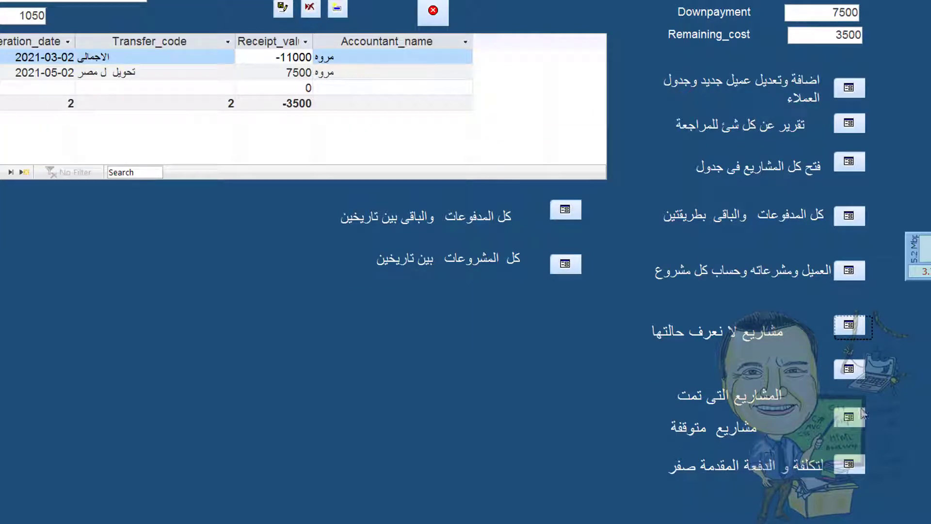
{"action": "left_click", "coordinate": [846, 417]}
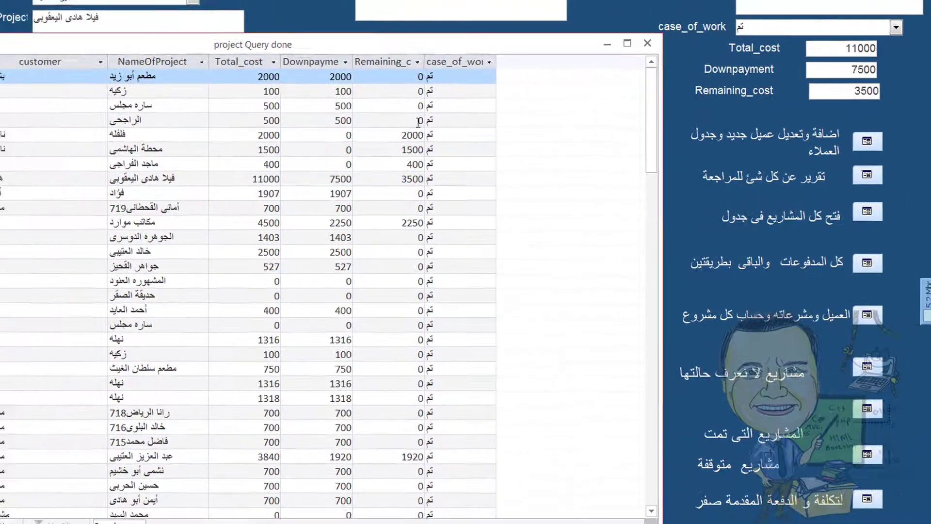
{"action": "scroll", "coordinate": [344, 201], "scroll_direction": "down", "scroll_amount": 15}
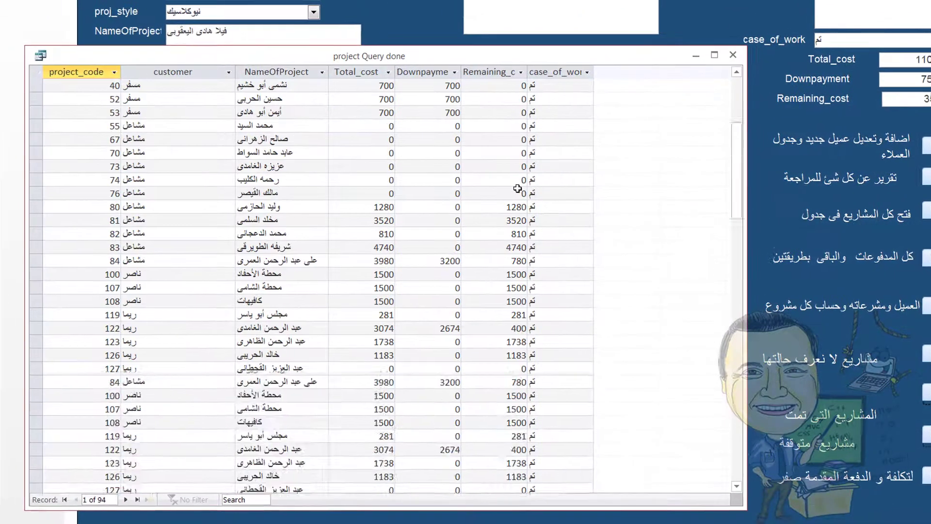
{"action": "scroll", "coordinate": [518, 200], "scroll_direction": "down", "scroll_amount": 8}
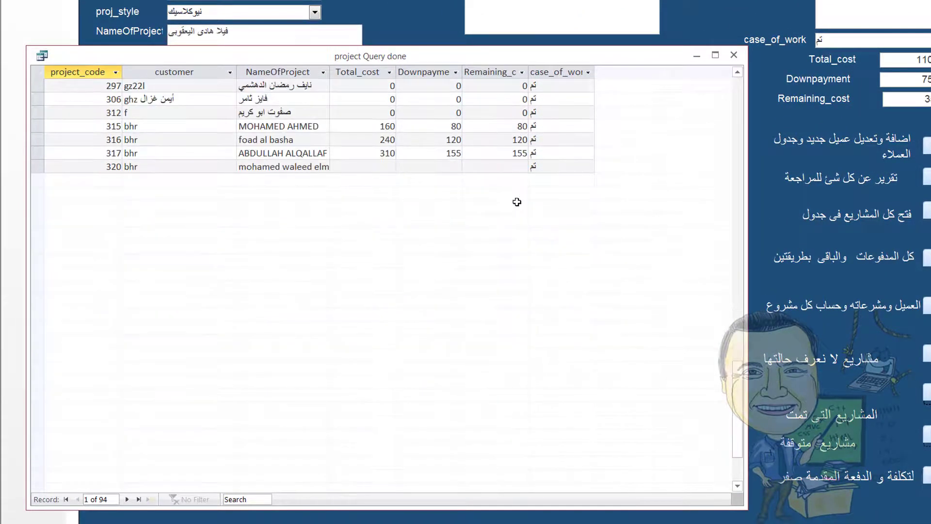
{"action": "scroll", "coordinate": [517, 202], "scroll_direction": "up", "scroll_amount": 5}
{"action": "scroll", "coordinate": [518, 203], "scroll_direction": "up", "scroll_amount": 3}
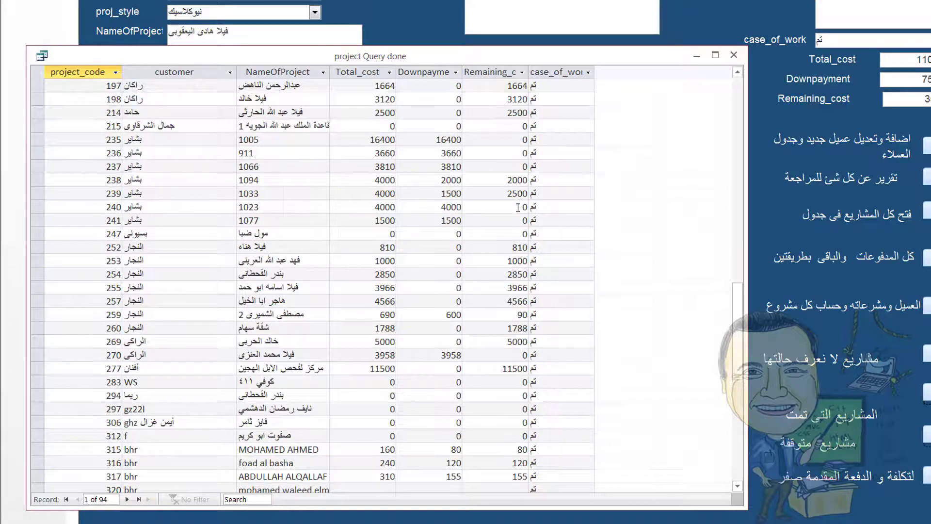
{"action": "scroll", "coordinate": [518, 207], "scroll_direction": "down", "scroll_amount": 4}
{"action": "scroll", "coordinate": [526, 245], "scroll_direction": "up", "scroll_amount": 10}
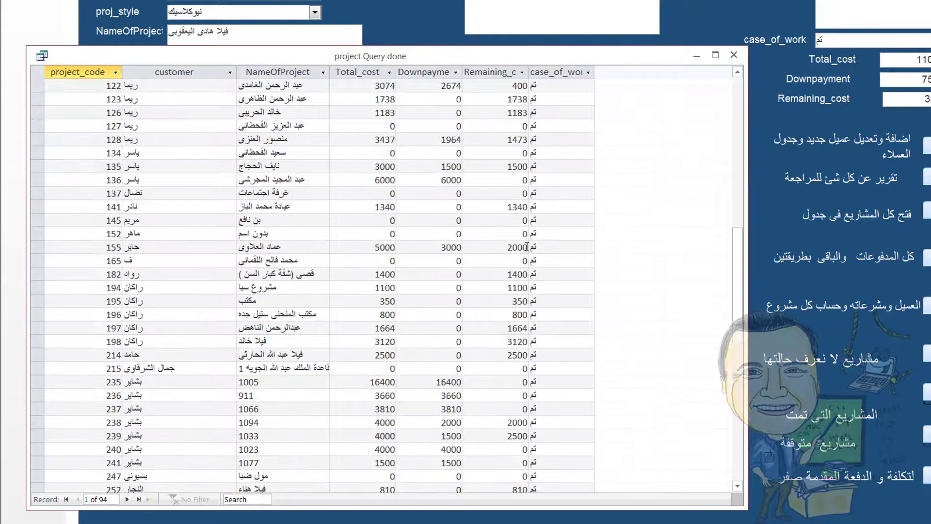
{"action": "scroll", "coordinate": [526, 247], "scroll_direction": "up", "scroll_amount": 10}
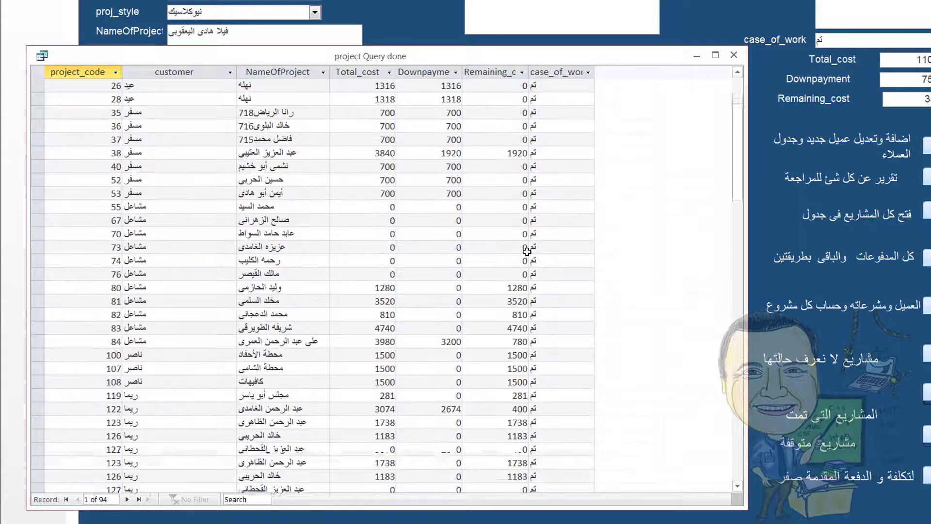
{"action": "scroll", "coordinate": [527, 250], "scroll_direction": "up", "scroll_amount": 8}
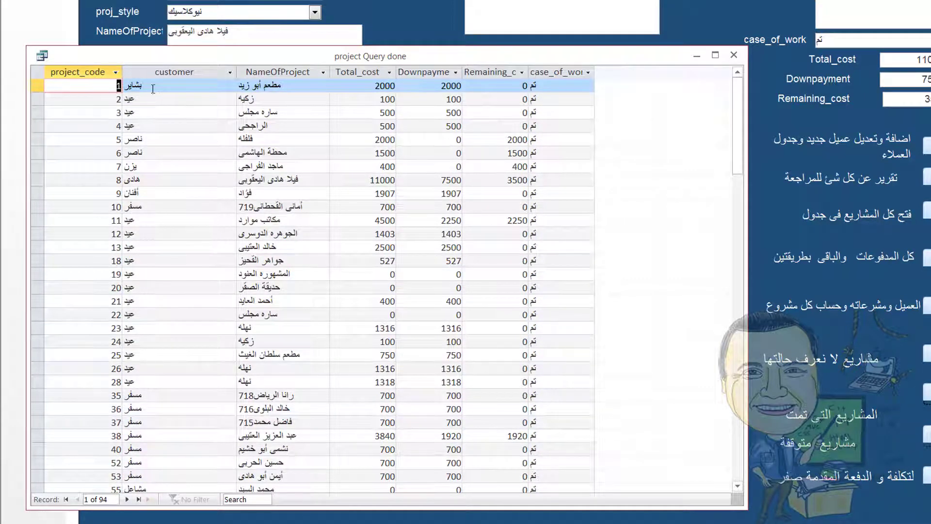
{"action": "scroll", "coordinate": [97, 141], "scroll_direction": "down", "scroll_amount": 6}
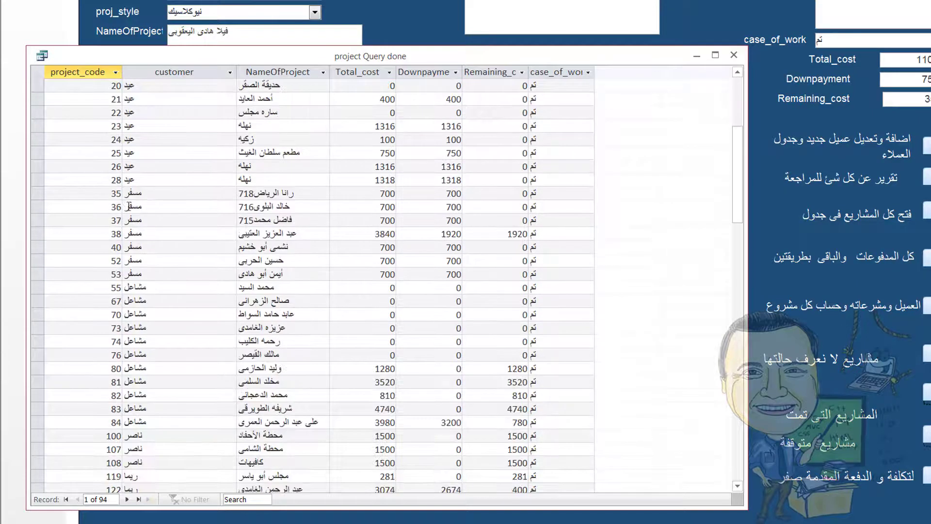
{"action": "scroll", "coordinate": [128, 206], "scroll_direction": "down", "scroll_amount": 10}
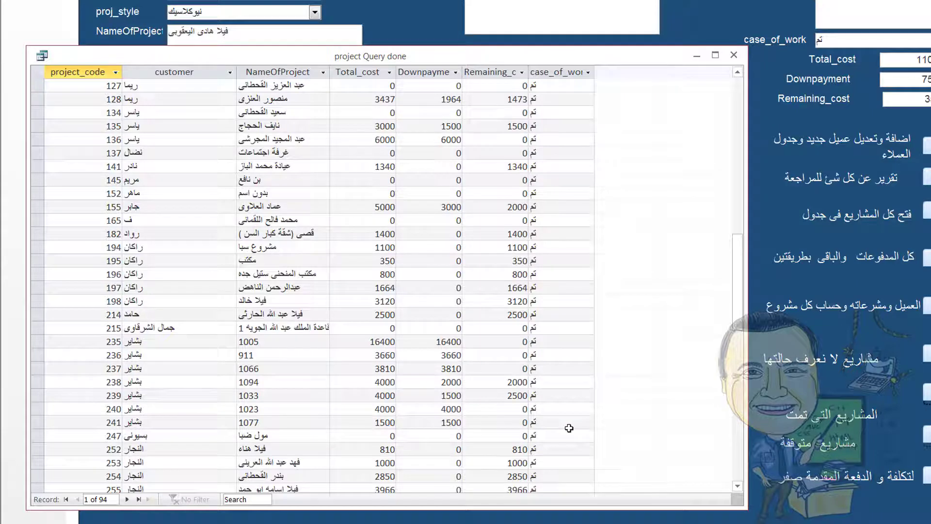
{"action": "left_click", "coordinate": [733, 55]}
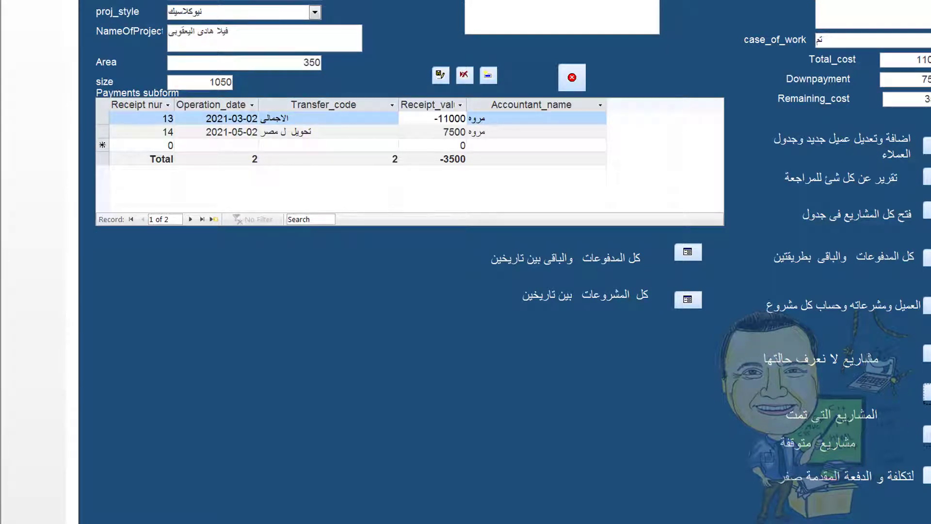
{"action": "left_click", "coordinate": [926, 475]}
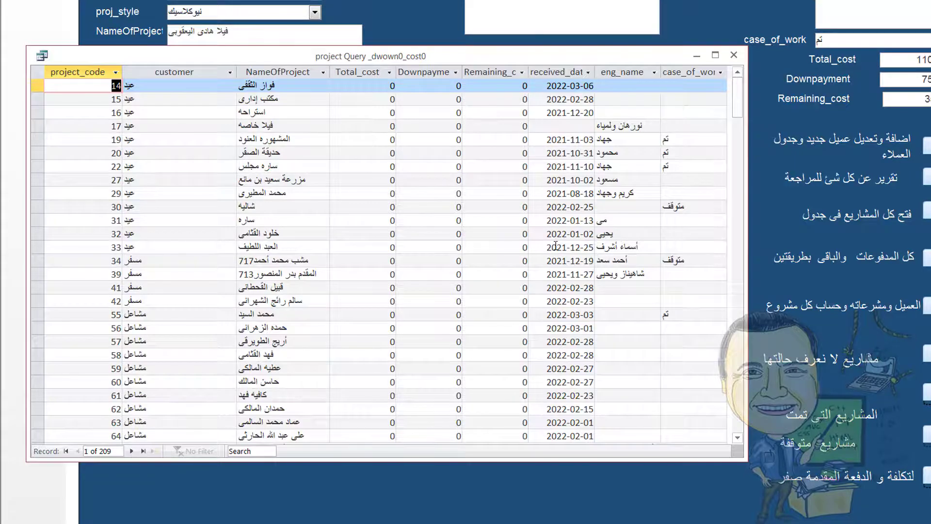
{"action": "scroll", "coordinate": [548, 252], "scroll_direction": "down", "scroll_amount": 6}
{"action": "scroll", "coordinate": [555, 256], "scroll_direction": "down", "scroll_amount": 8}
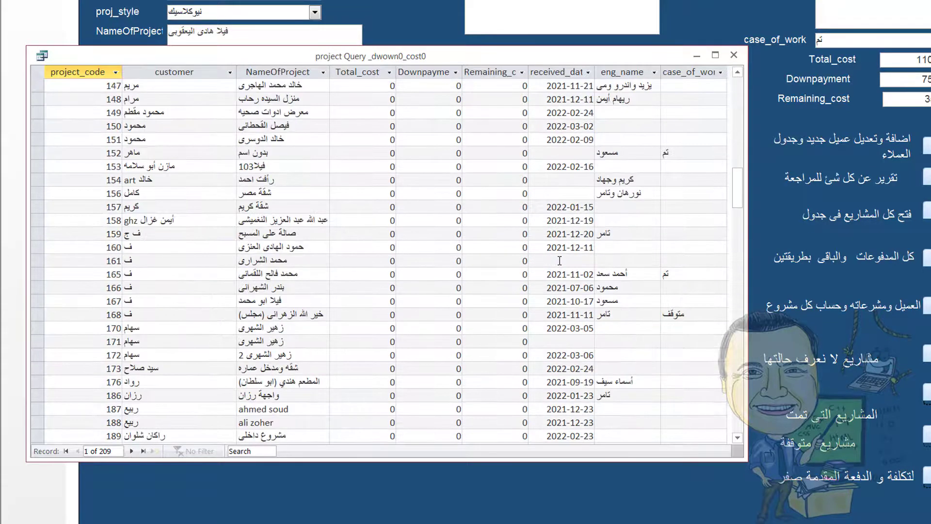
{"action": "scroll", "coordinate": [557, 260], "scroll_direction": "up", "scroll_amount": 7}
{"action": "scroll", "coordinate": [560, 262], "scroll_direction": "up", "scroll_amount": 7}
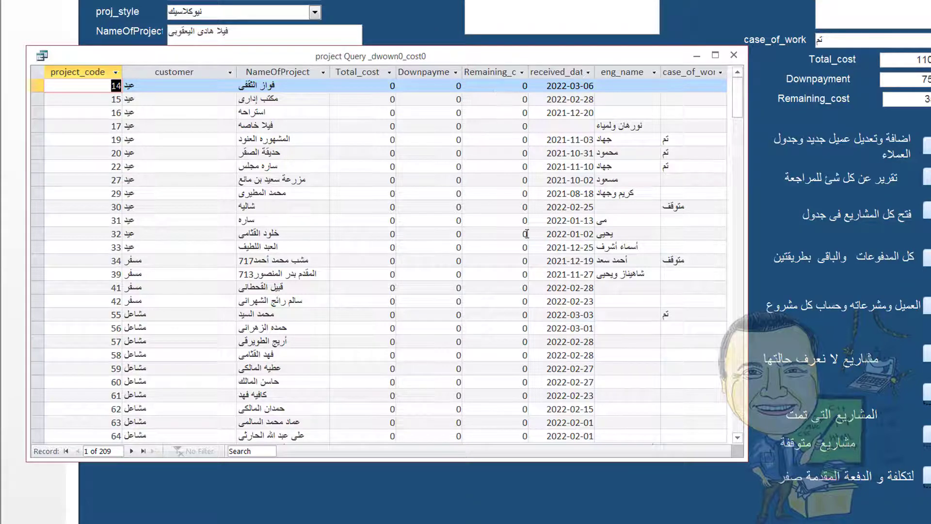
{"action": "left_click", "coordinate": [733, 56]}
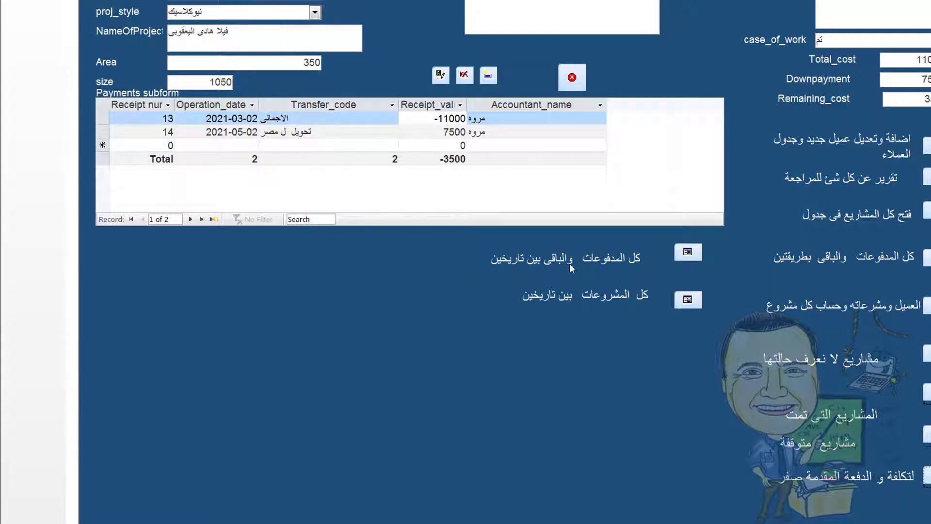
{"action": "left_click", "coordinate": [685, 257]}
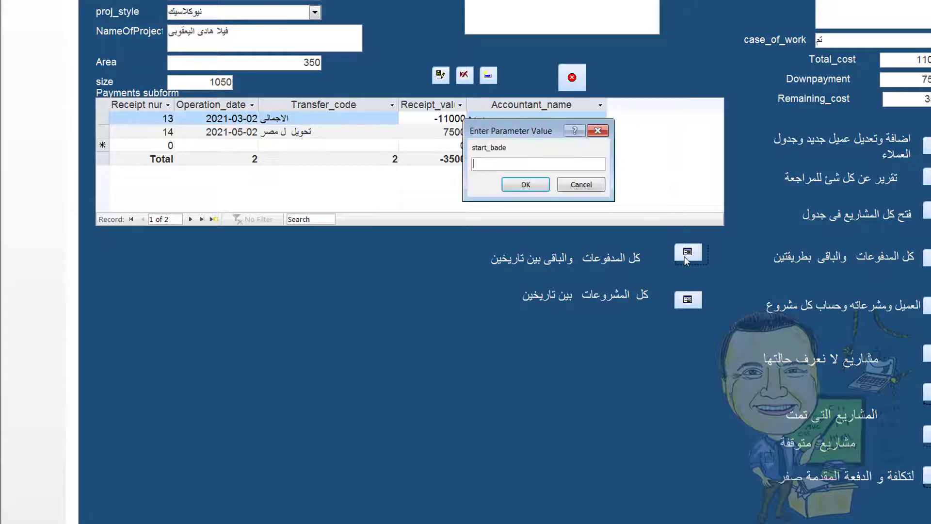
{"action": "type", "text": "1/"}
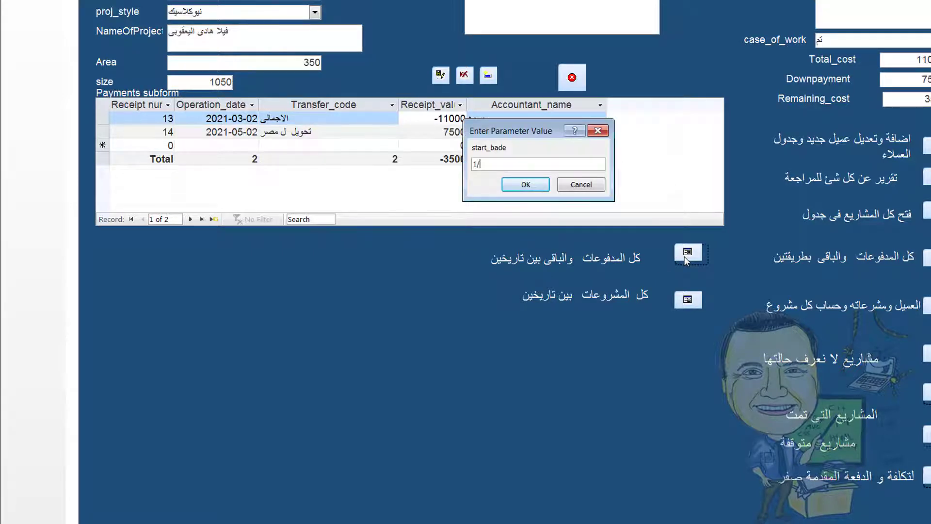
{"action": "type", "text": "1/2022"}
{"action": "left_click", "coordinate": [529, 185]}
{"action": "type", "text": "1/2/2022"}
{"action": "left_click", "coordinate": [536, 185]}
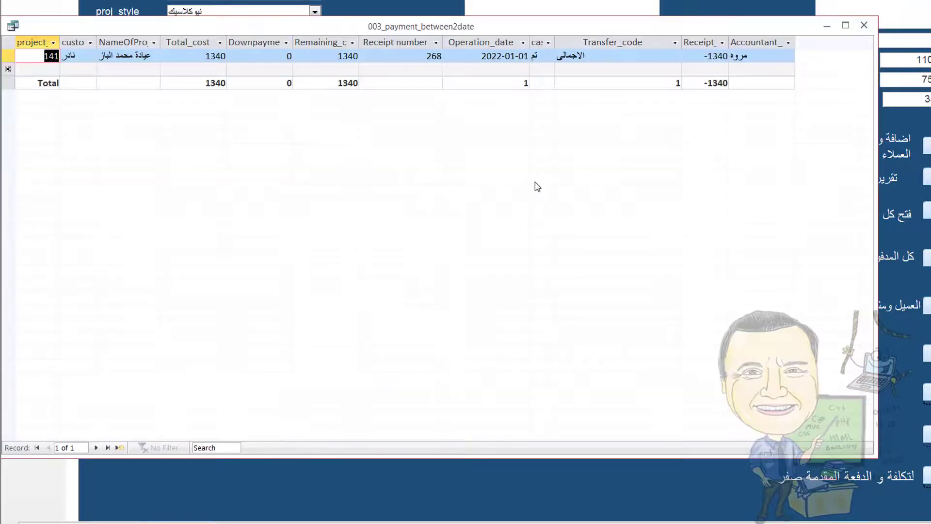
{"action": "left_click", "coordinate": [863, 31]}
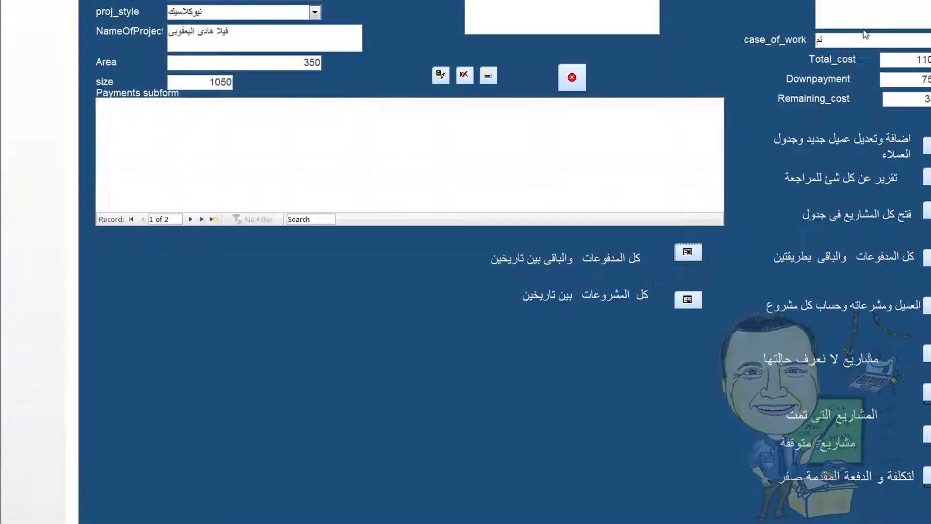
{"action": "left_click", "coordinate": [694, 254]}
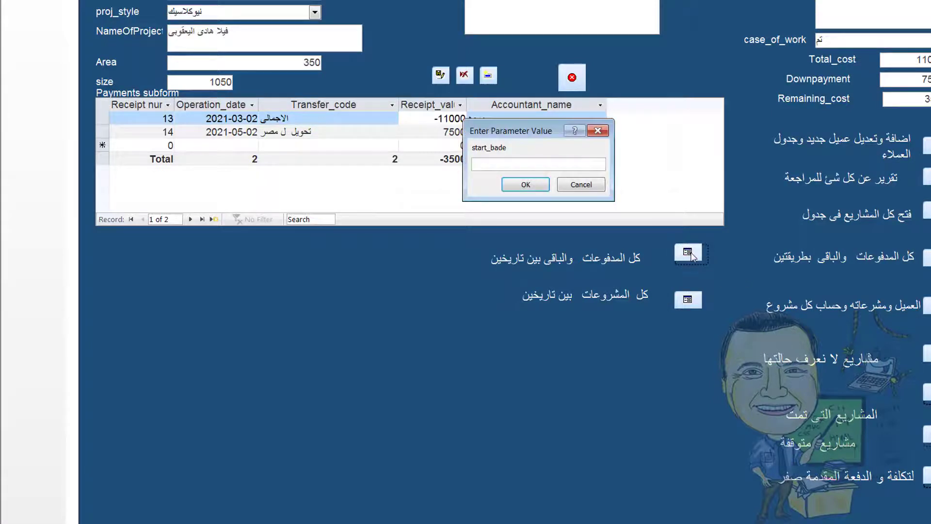
{"action": "type", "text": "1/1/2022"}
{"action": "left_click", "coordinate": [531, 186]}
{"action": "type", "text": "1/2/2022"}
{"action": "left_click", "coordinate": [515, 186]}
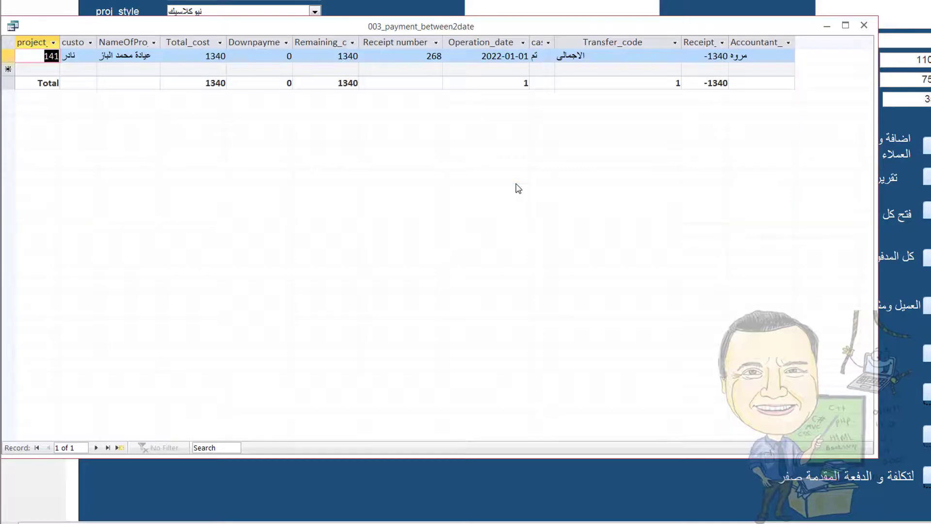
{"action": "left_click", "coordinate": [864, 25]}
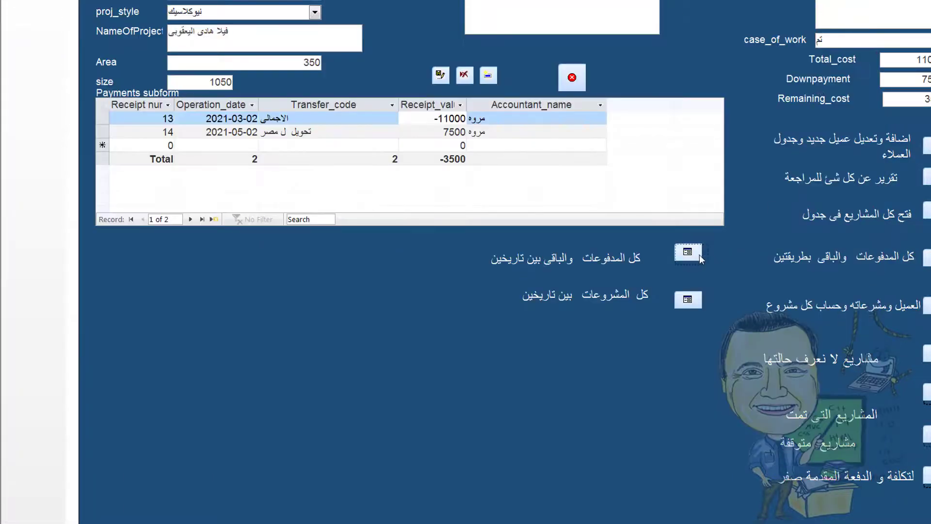
Rerun the payments-between-dates query with start 1/1//2022 and end 2/1/2022
{"action": "left_click", "coordinate": [697, 254]}
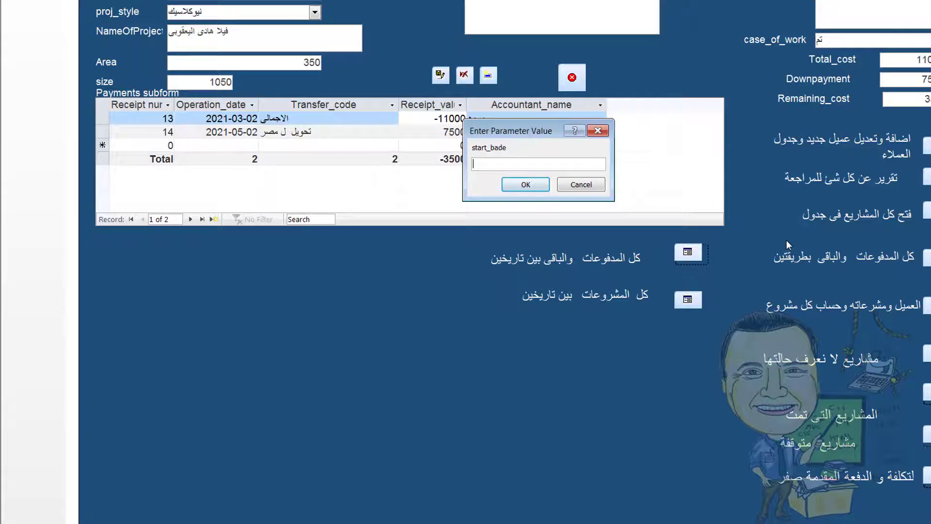
{"action": "type", "text": "1/1//2022"}
{"action": "left_click", "coordinate": [529, 184]}
{"action": "type", "text": "2/1/2022"}
{"action": "left_click", "coordinate": [528, 184]}
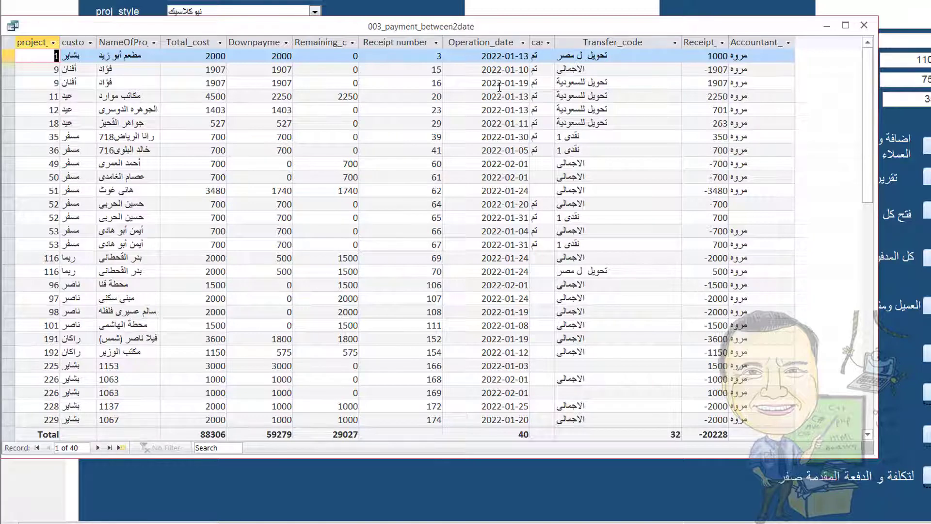
Scroll through the payment results, then close them to return to the project form
{"action": "scroll", "coordinate": [500, 102], "scroll_direction": "down", "scroll_amount": 2}
{"action": "scroll", "coordinate": [518, 214], "scroll_direction": "down", "scroll_amount": 3}
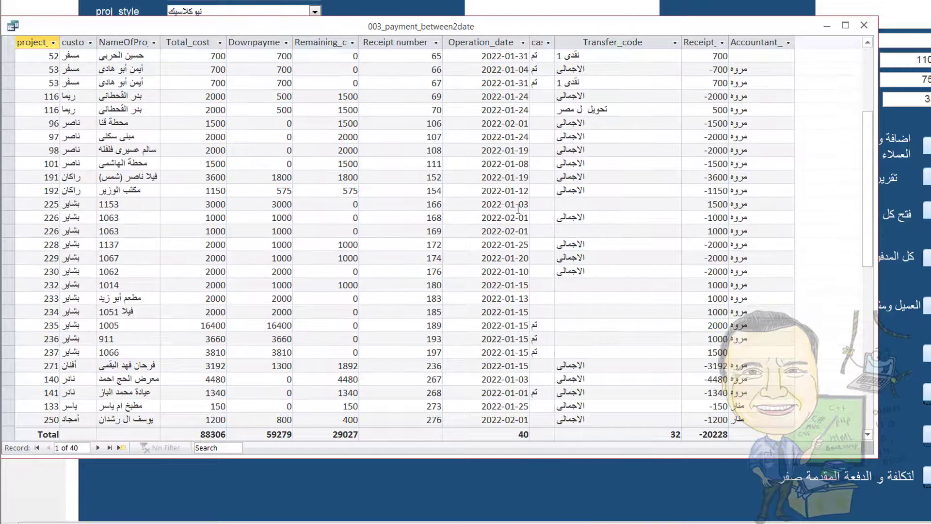
{"action": "scroll", "coordinate": [513, 244], "scroll_direction": "down", "scroll_amount": 2}
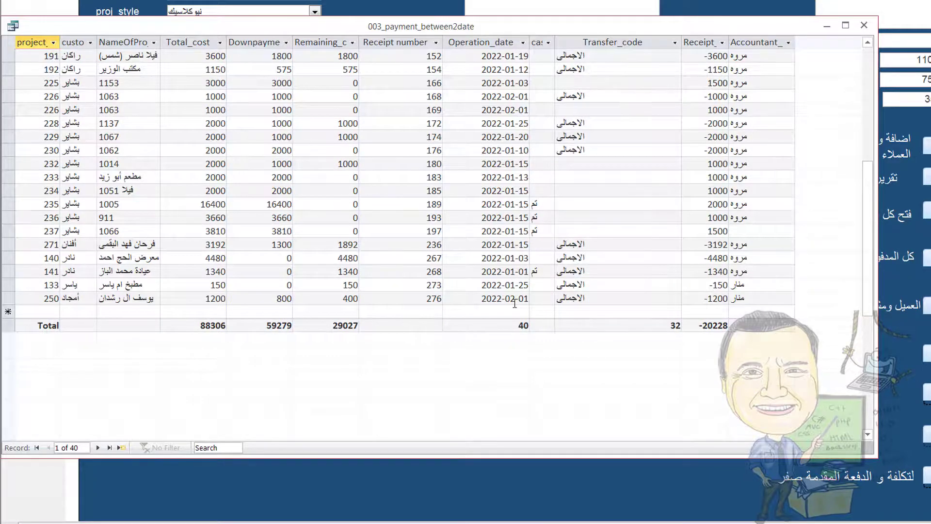
{"action": "scroll", "coordinate": [514, 304], "scroll_direction": "up", "scroll_amount": 3}
{"action": "scroll", "coordinate": [514, 304], "scroll_direction": "down", "scroll_amount": 3}
{"action": "scroll", "coordinate": [514, 304], "scroll_direction": "up", "scroll_amount": 3}
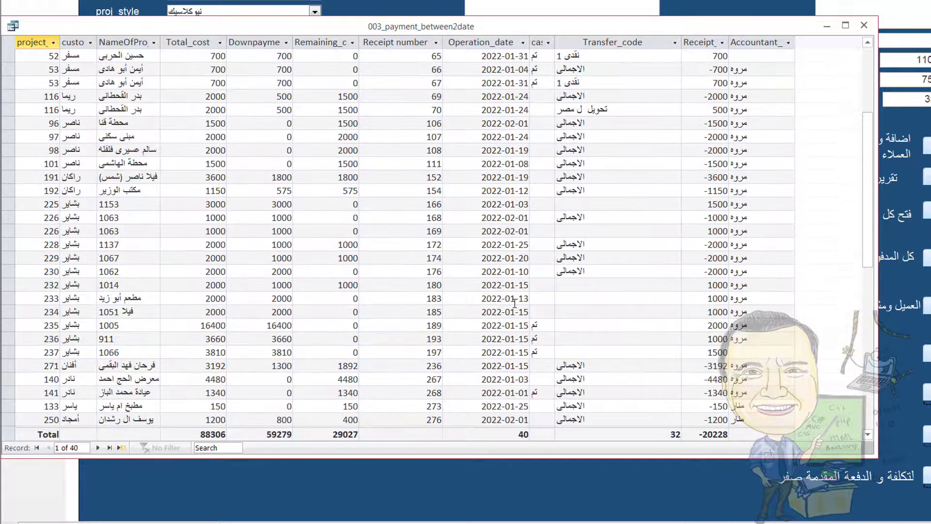
{"action": "scroll", "coordinate": [514, 304], "scroll_direction": "down", "scroll_amount": 2}
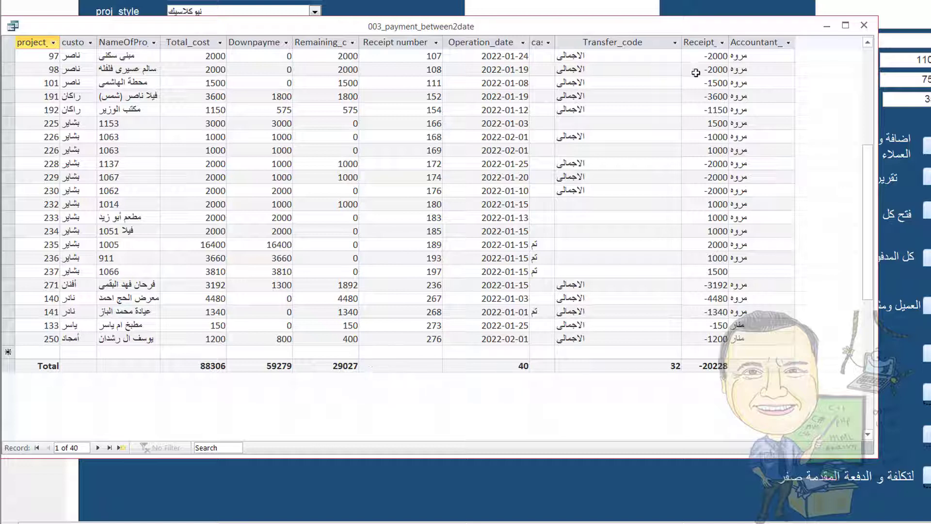
{"action": "left_click", "coordinate": [864, 26]}
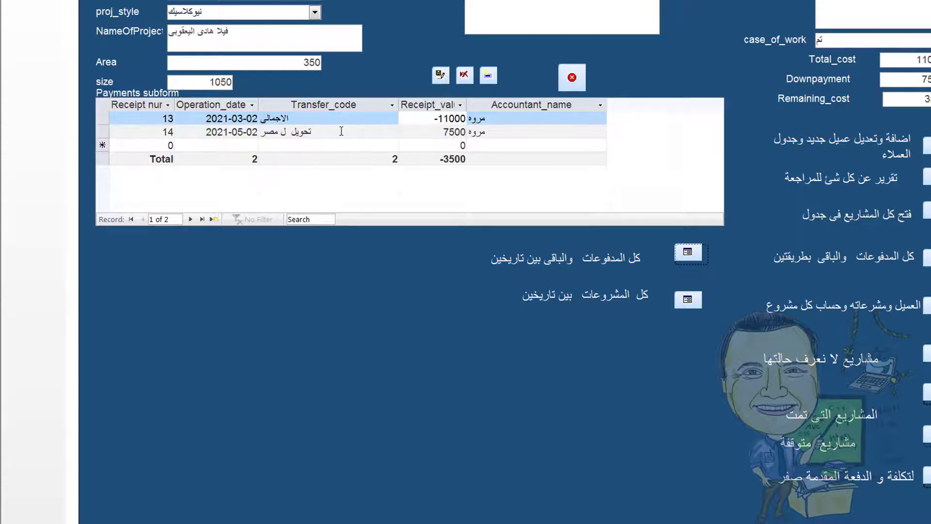
{"action": "left_click", "coordinate": [345, 132]}
{"action": "left_click", "coordinate": [393, 131]}
{"action": "left_click", "coordinate": [392, 132]}
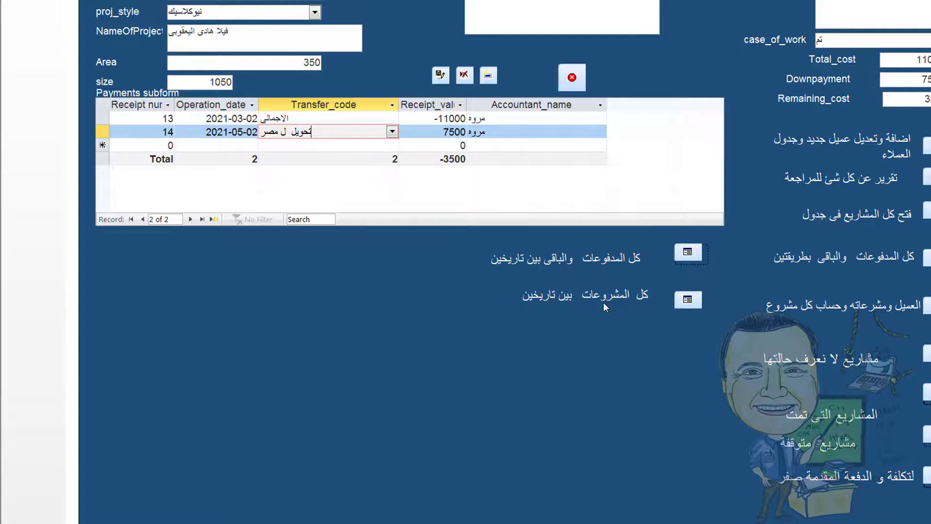
Start the all-projects-between-two-dates query with start 1/1/2022 and end 2/1/2022
{"action": "left_click", "coordinate": [687, 300]}
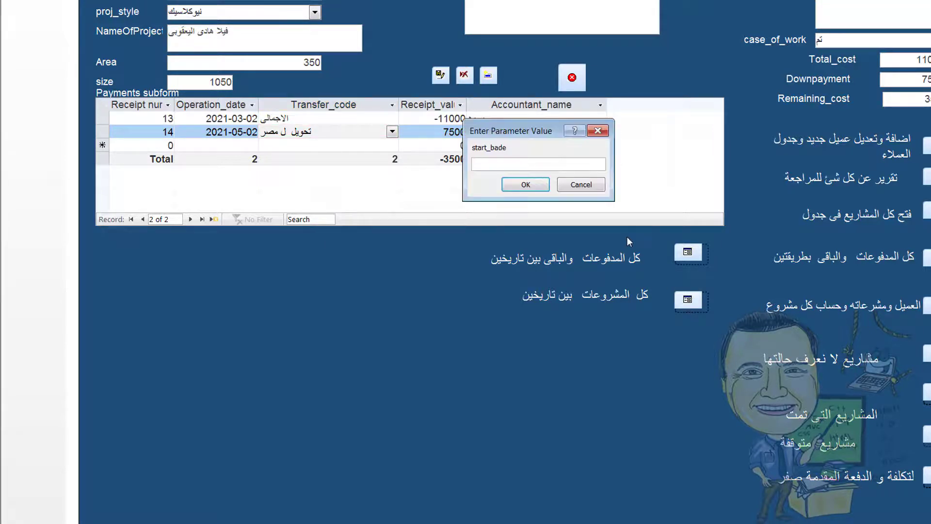
{"action": "type", "text": "1/1/2022"}
{"action": "left_click", "coordinate": [520, 186]}
{"action": "type", "text": "2/"}
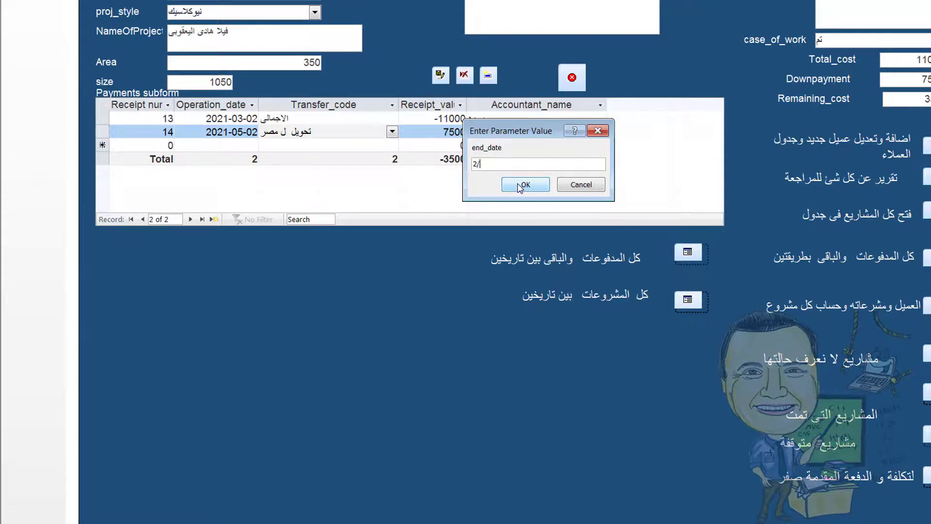
{"action": "type", "text": "1/2022"}
{"action": "left_click", "coordinate": [528, 188]}
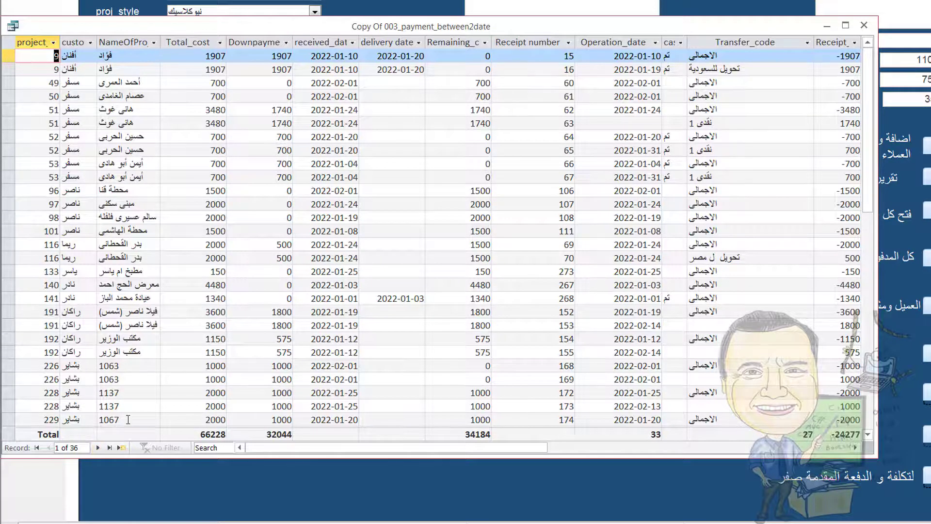
Lengthen the Copy Of 003_payment_between2date window and scroll through its 36 records
{"action": "scroll", "coordinate": [128, 419], "scroll_direction": "down", "scroll_amount": 1}
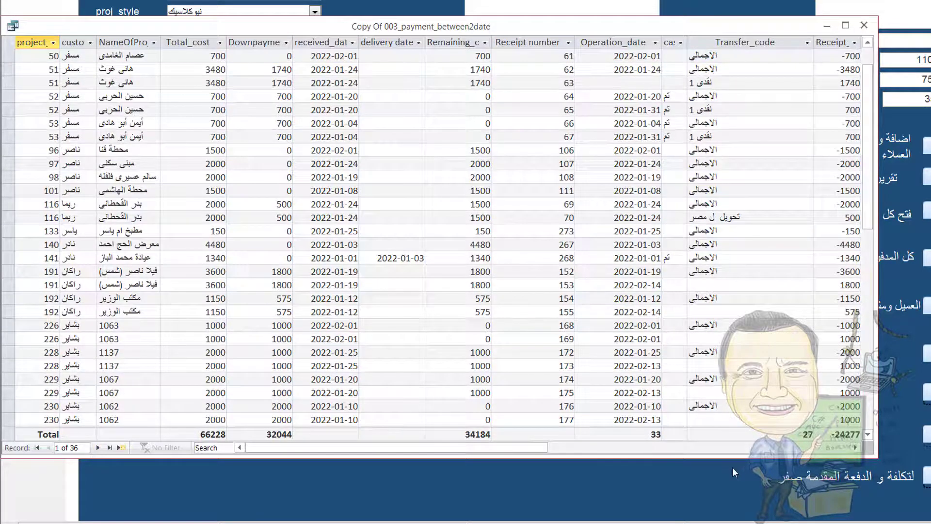
{"action": "left_click_drag", "start_coordinate": [723, 457], "coordinate": [723, 482]}
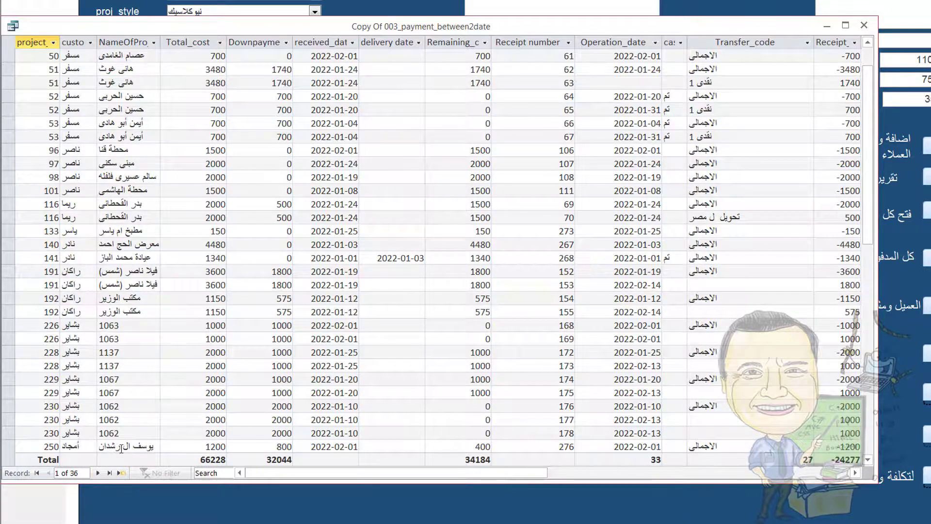
{"action": "scroll", "coordinate": [160, 320], "scroll_direction": "up", "scroll_amount": 1}
{"action": "scroll", "coordinate": [161, 320], "scroll_direction": "down", "scroll_amount": 2}
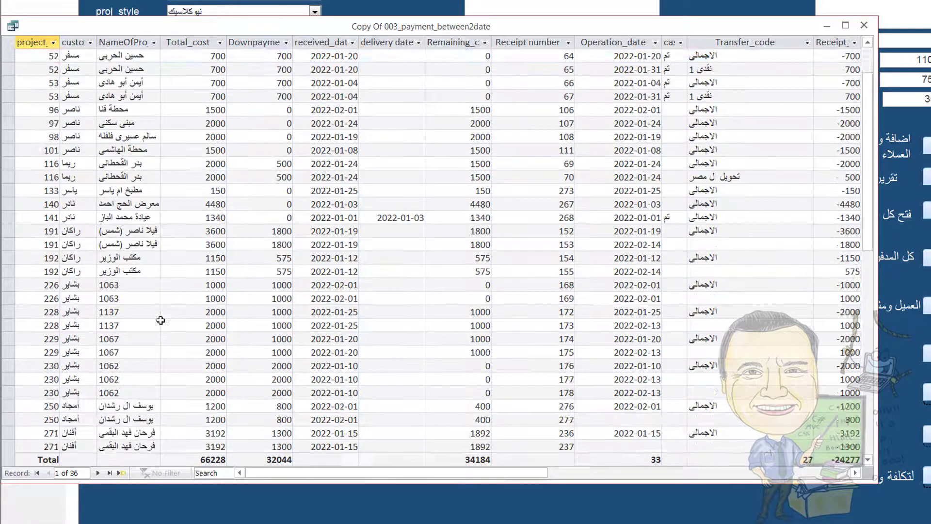
{"action": "scroll", "coordinate": [161, 320], "scroll_direction": "down", "scroll_amount": 3}
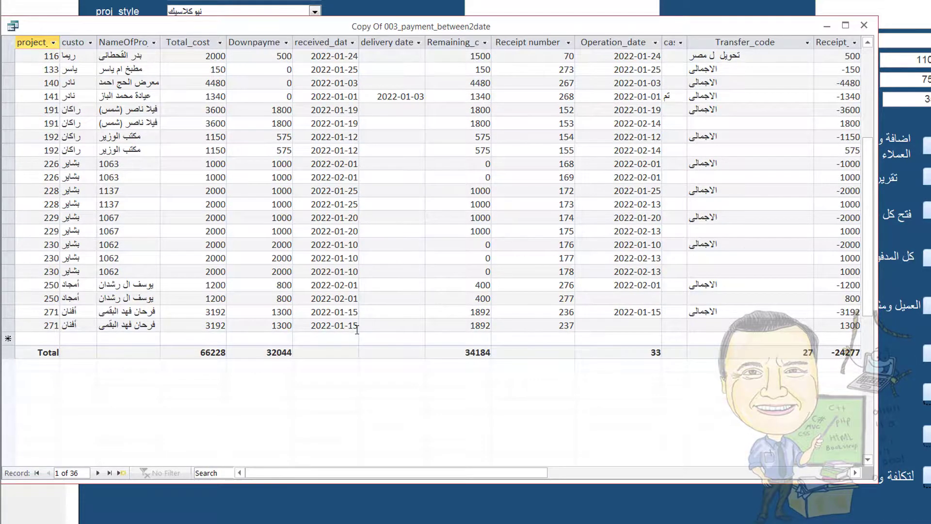
{"action": "scroll", "coordinate": [357, 329], "scroll_direction": "up", "scroll_amount": 5}
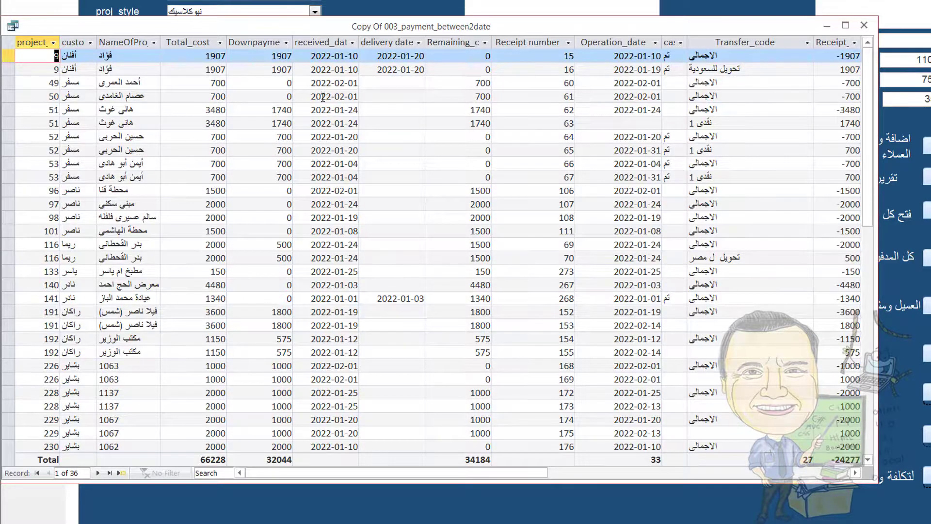
{"action": "scroll", "coordinate": [326, 130], "scroll_direction": "down", "scroll_amount": 5}
{"action": "scroll", "coordinate": [327, 132], "scroll_direction": "up", "scroll_amount": 5}
Sort the project results by case_of_work A to Z, then Z to A
{"action": "left_click", "coordinate": [53, 43]}
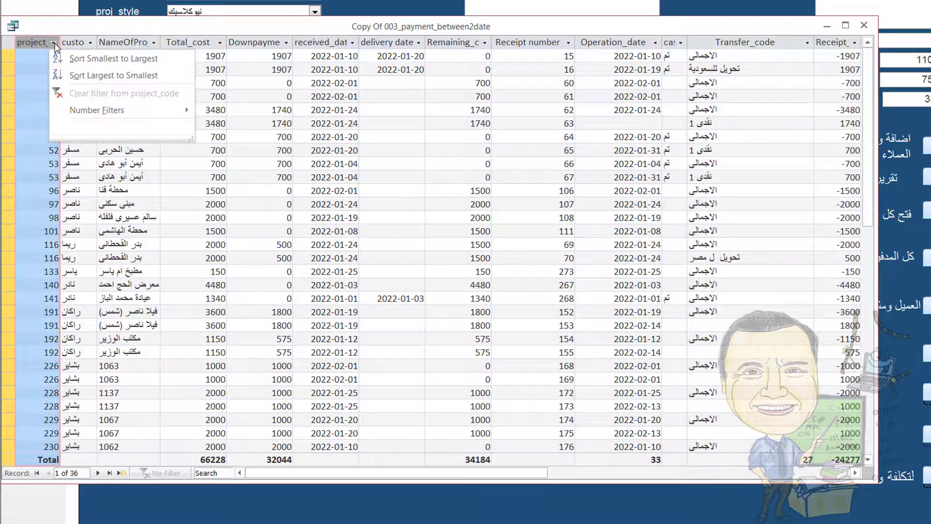
{"action": "left_click", "coordinate": [54, 43]}
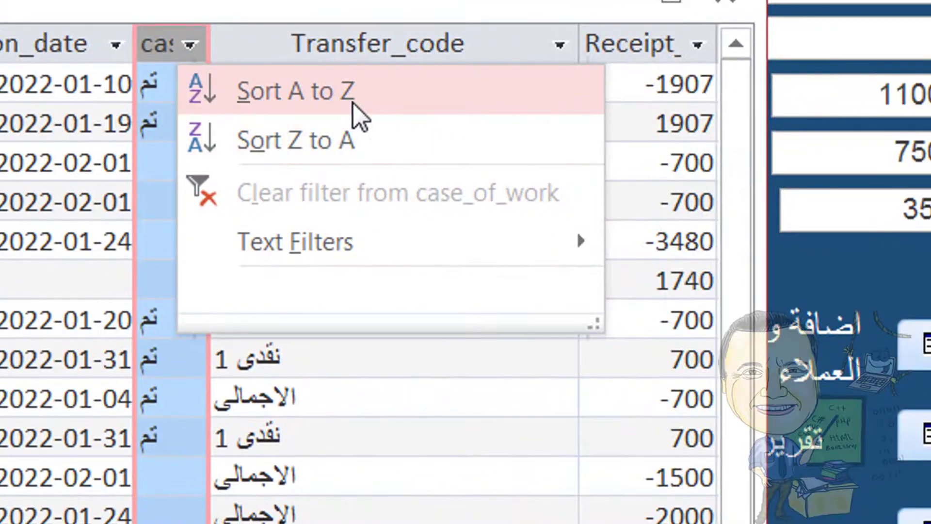
{"action": "left_click", "coordinate": [354, 103]}
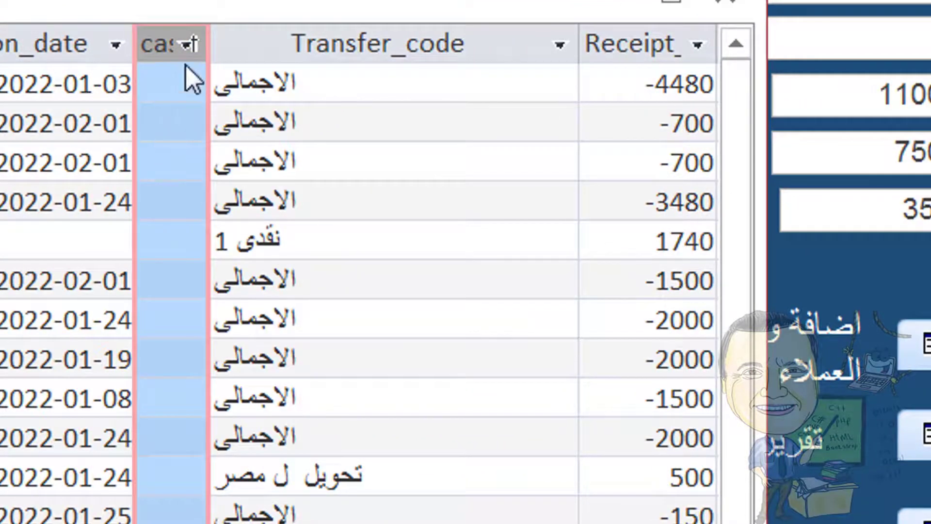
{"action": "left_click", "coordinate": [188, 44]}
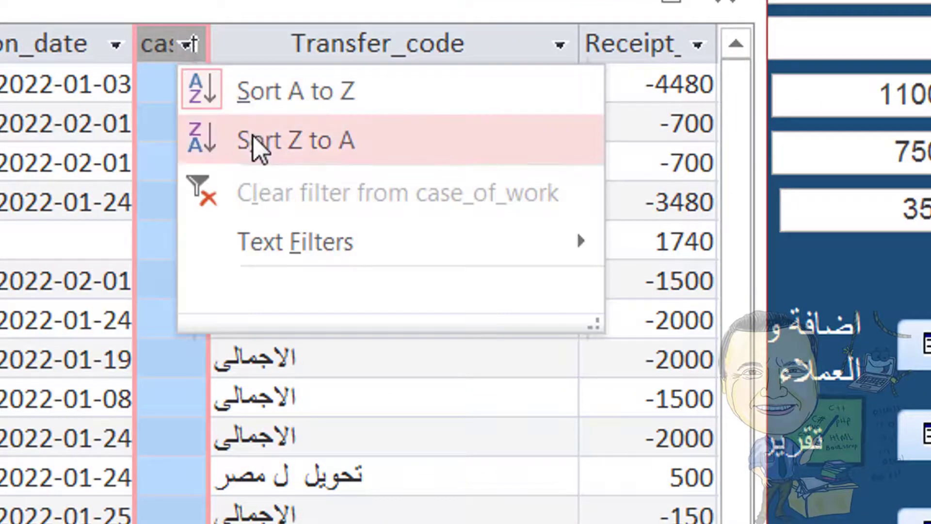
{"action": "left_click", "coordinate": [252, 139]}
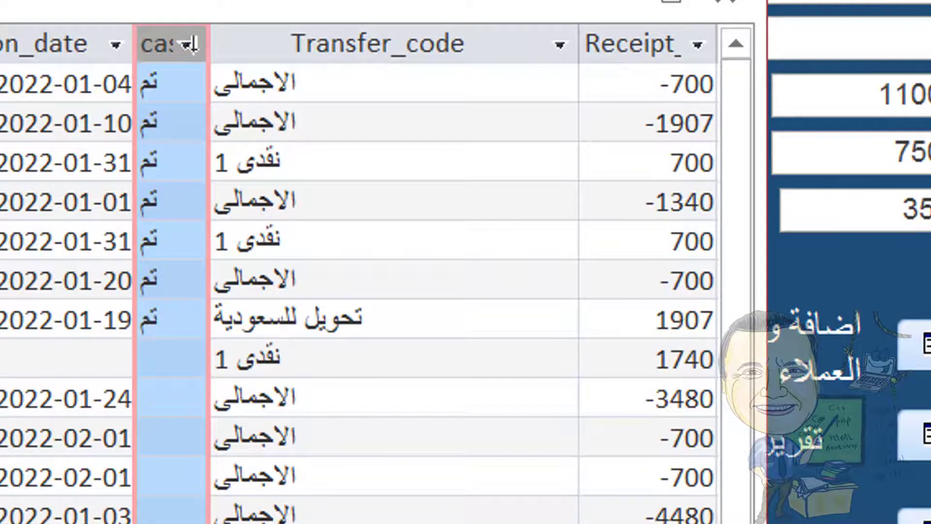
{"action": "scroll", "coordinate": [188, 43], "scroll_direction": "down", "scroll_amount": 3}
{"action": "scroll", "coordinate": [188, 44], "scroll_direction": "up", "scroll_amount": 3}
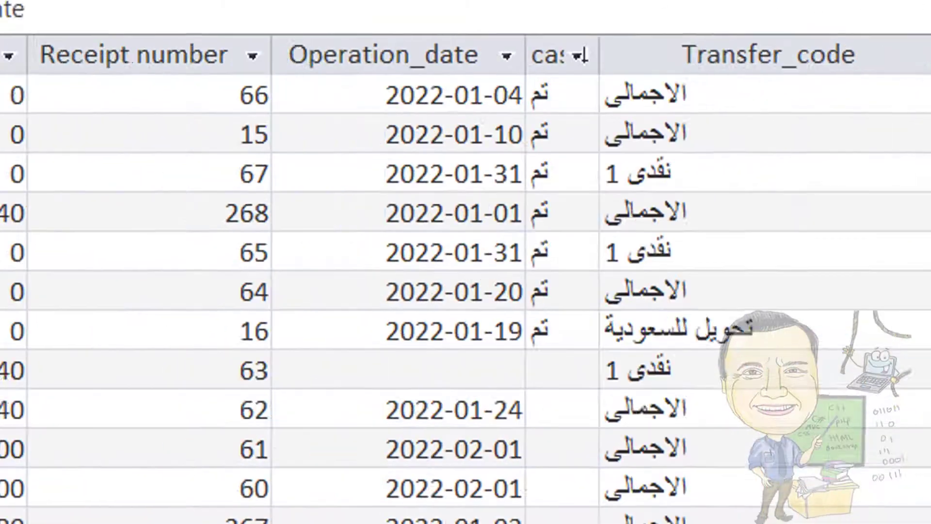
Sort the results by project code smallest to largest, then close the results datasheet
{"action": "left_click", "coordinate": [17, 92]}
{"action": "left_click", "coordinate": [274, 160]}
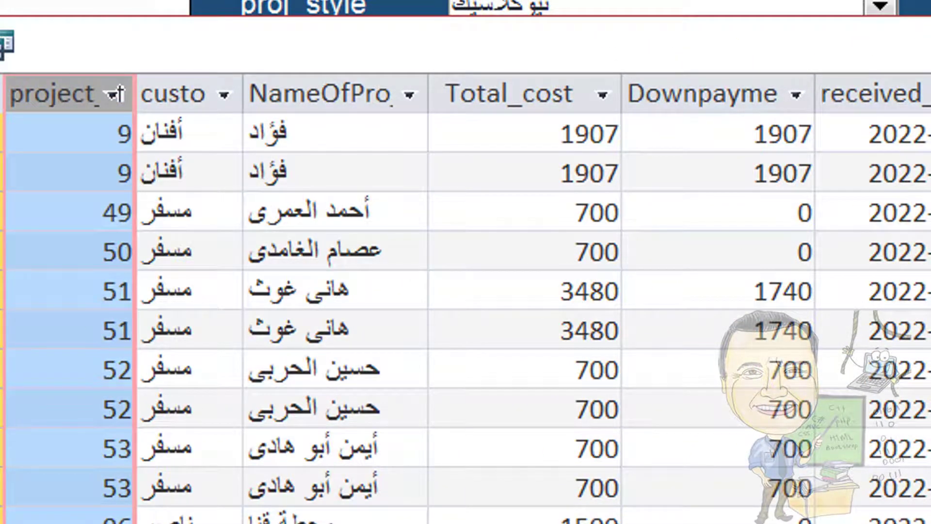
{"action": "scroll", "coordinate": [465, 290], "scroll_direction": "down", "scroll_amount": 5}
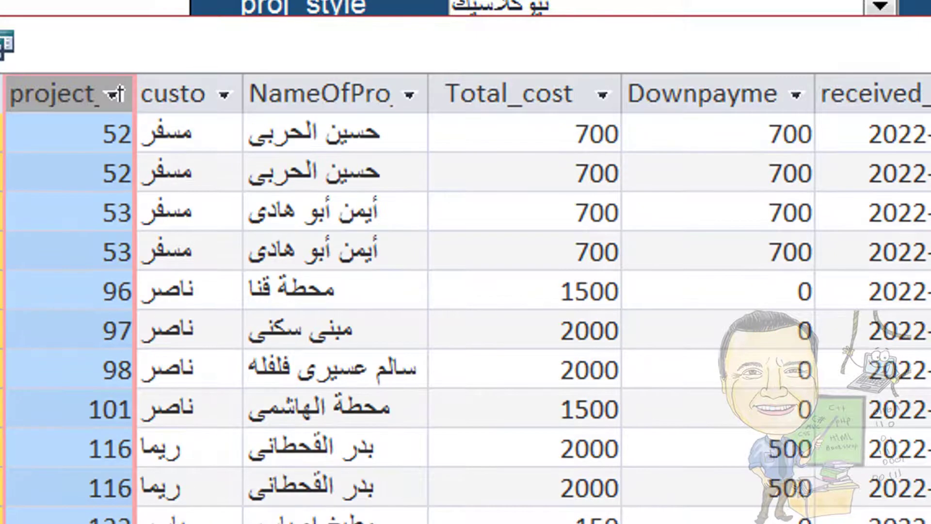
{"action": "scroll", "coordinate": [465, 290], "scroll_direction": "up", "scroll_amount": 4}
{"action": "scroll", "coordinate": [466, 291], "scroll_direction": "up", "scroll_amount": 1}
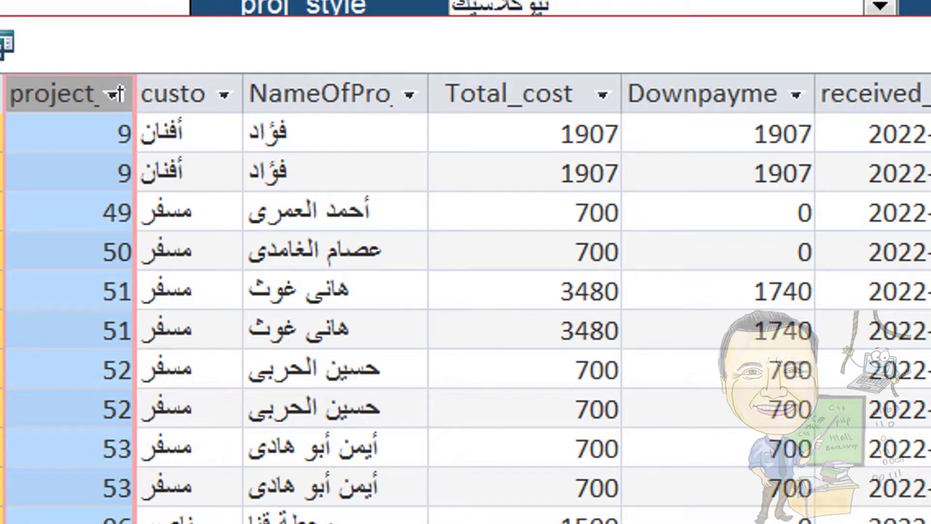
{"action": "key", "text": "ctrl+w"}
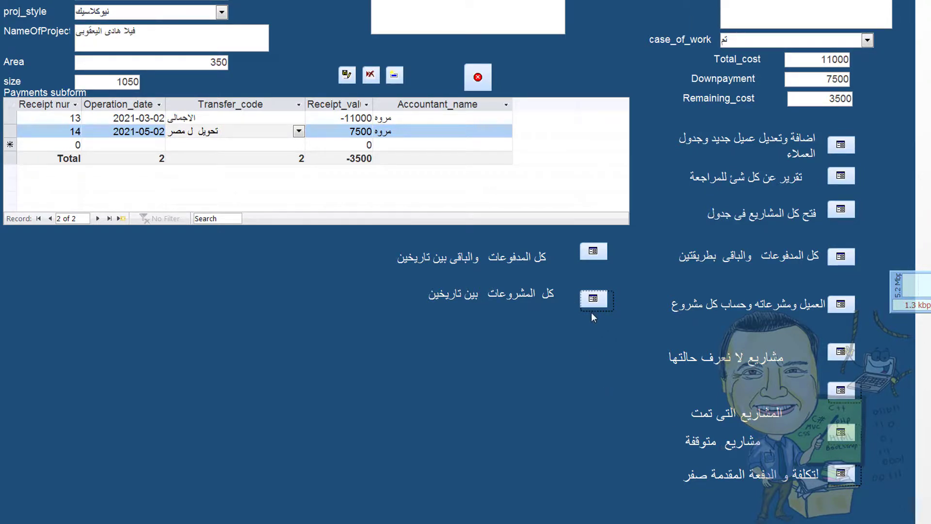
Exit Access and relaunch the remaba accounts database from its desktop shortcut
{"action": "left_click", "coordinate": [479, 78]}
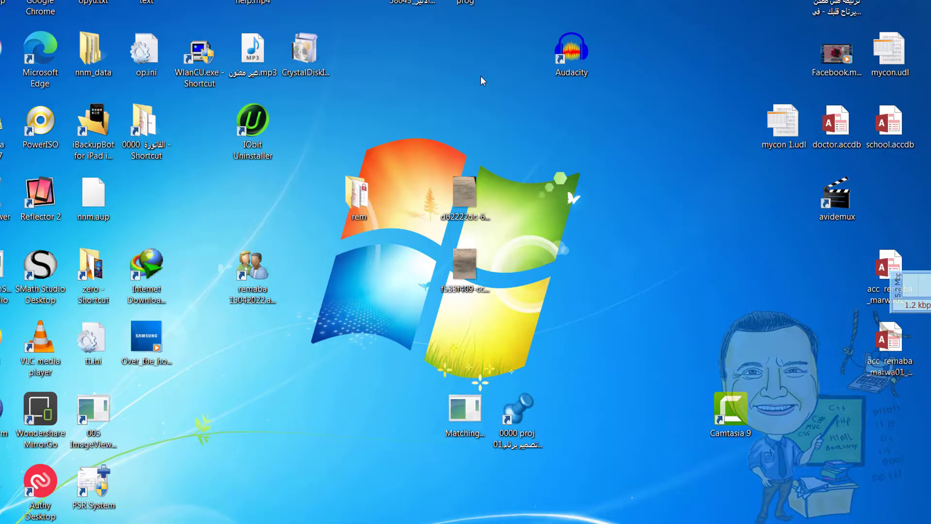
{"action": "double_click", "coordinate": [247, 270]}
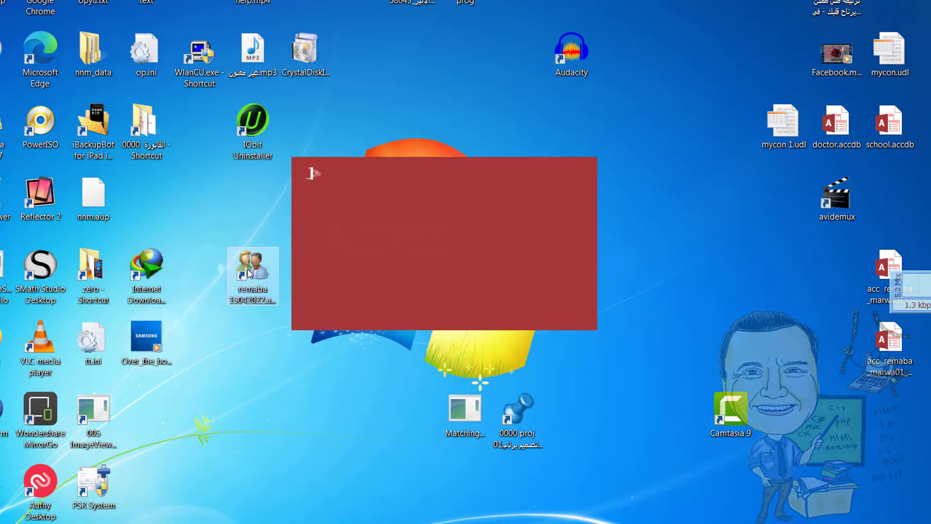